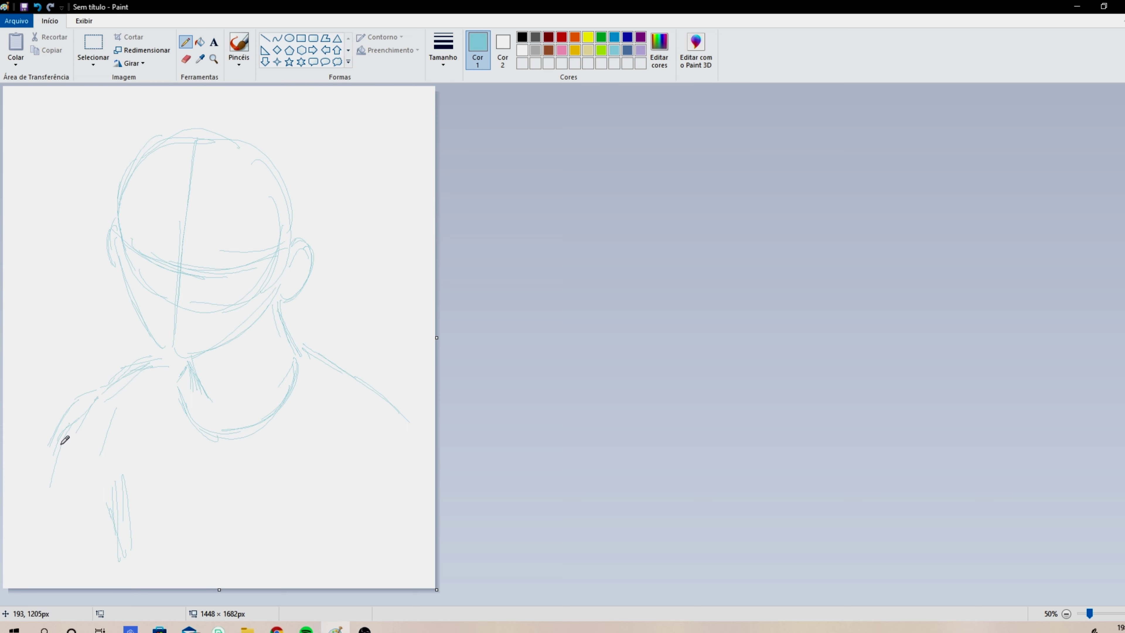
Step: Extend the sleeve lines of the left arm and rough in the fist with its upright finger in light blue
left_click_drag(110, 430, 100, 470)
left_click_drag(102, 470, 108, 568)
left_click_drag(323, 445, 329, 483)
left_click_drag(287, 447, 341, 490)
left_click_drag(271, 365, 299, 436)
left_click_drag(265, 369, 271, 459)
Step: Sketch the second raised finger slanting toward the chin and the curled fingers and outline of the fist
left_click_drag(213, 418, 259, 472)
mouse_move(185, 397)
left_mouse_down()
mouse_move(199, 432)
mouse_move(213, 424)
left_mouse_up()
left_click_drag(184, 406, 235, 473)
mouse_move(209, 429)
left_mouse_down()
mouse_move(282, 394)
mouse_move(260, 384)
mouse_move(326, 458)
mouse_move(327, 493)
left_mouse_up()
left_click_drag(303, 450, 296, 484)
mouse_move(323, 456)
left_mouse_down()
mouse_move(297, 485)
mouse_move(327, 479)
mouse_move(329, 494)
mouse_move(319, 455)
mouse_move(308, 485)
mouse_move(273, 509)
left_mouse_up()
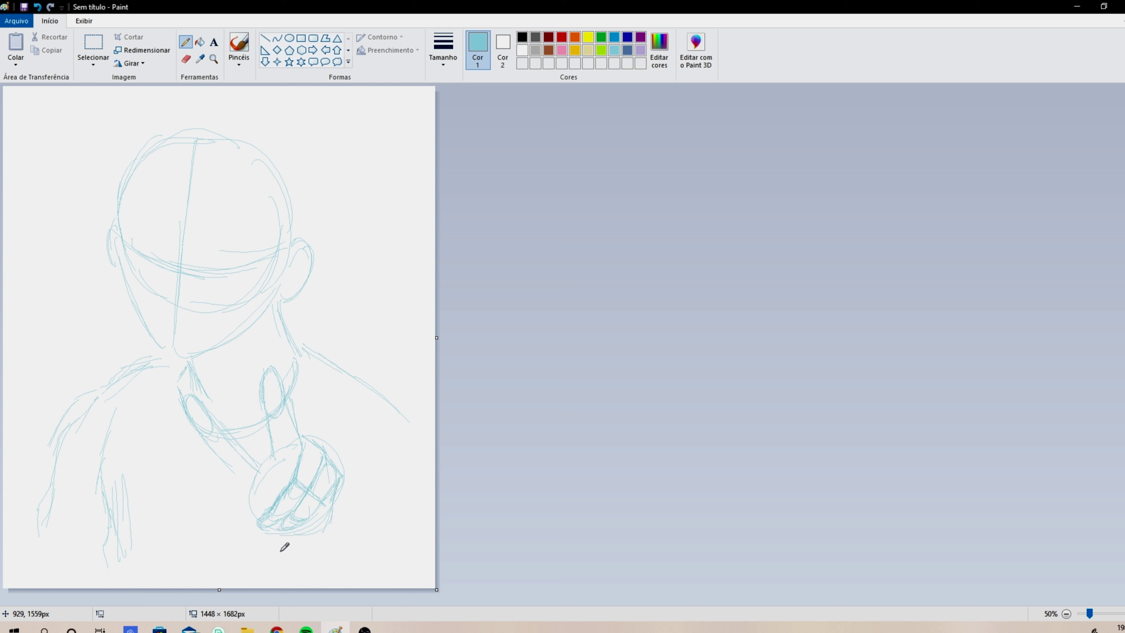
left_click_drag(316, 533, 341, 481)
mouse_move(272, 462)
left_mouse_down()
mouse_move(231, 453)
mouse_move(211, 390)
mouse_move(257, 479)
mouse_move(227, 519)
mouse_move(249, 511)
mouse_move(298, 438)
mouse_move(262, 527)
left_mouse_up()
Step: Use free-form selection on the hand sketch and shift the selected parts slightly
left_click(93, 62)
left_click(59, 104)
left_click_drag(367, 553, 368, 568)
left_click_drag(298, 530, 297, 528)
left_click_drag(317, 426, 317, 432)
left_click_drag(306, 533, 307, 525)
Step: Sketch the wrist and sleeve folds beside the hand with the Pencil and reinforce the right shoulder line
left_click(185, 42)
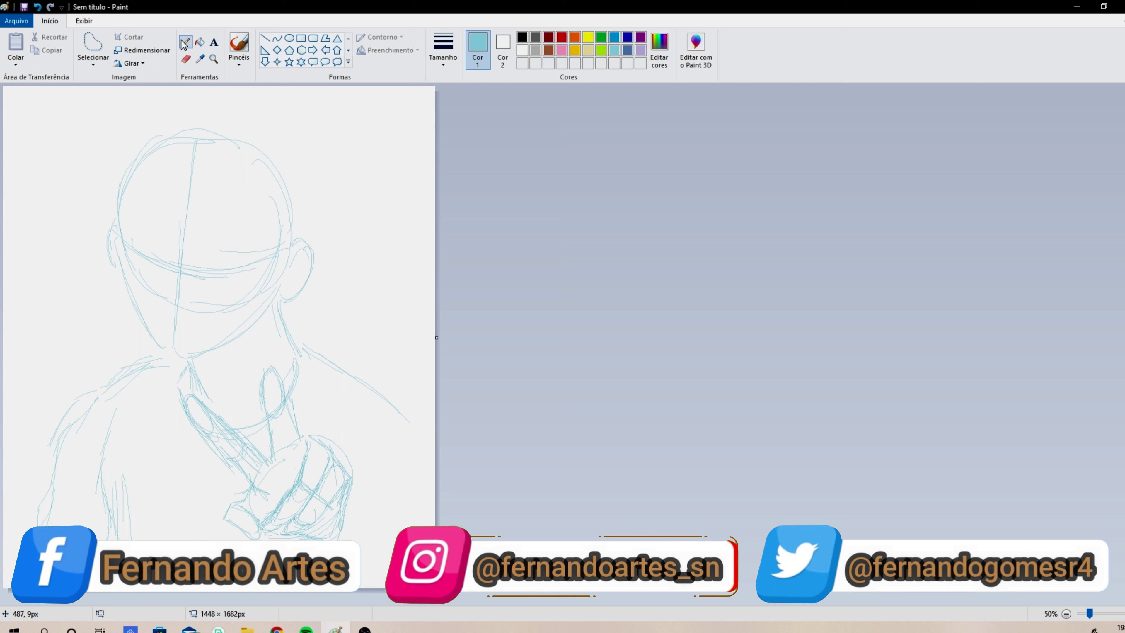
left_click_drag(351, 485, 366, 542)
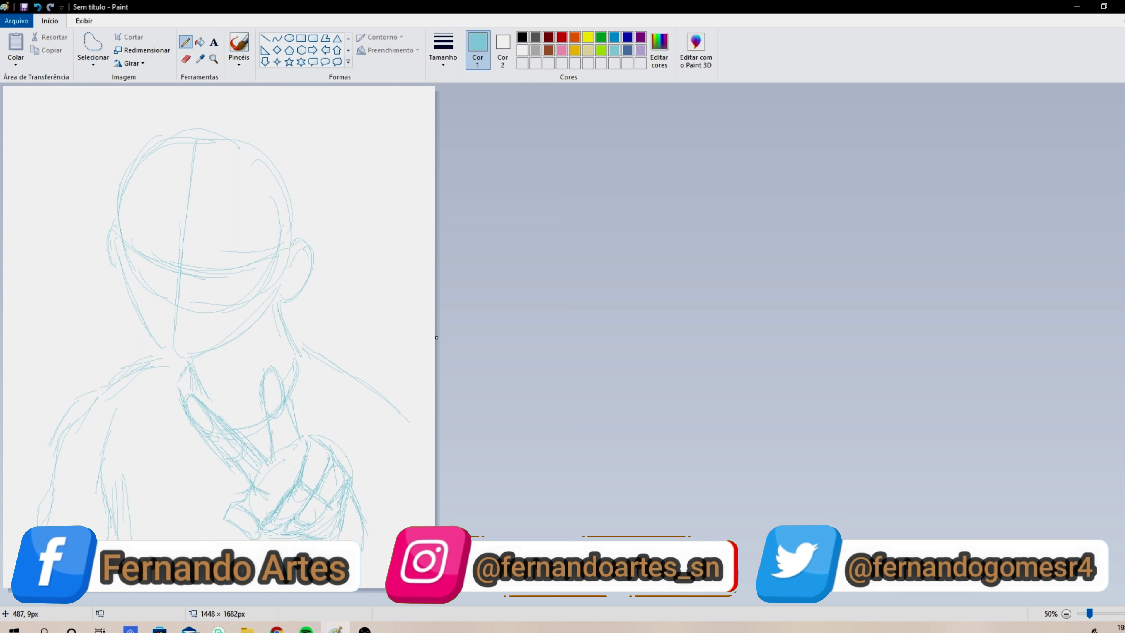
left_click_drag(372, 505, 371, 581)
mouse_move(372, 502)
left_mouse_down()
mouse_move(404, 527)
mouse_move(418, 508)
left_mouse_up()
mouse_move(305, 347)
left_mouse_down()
mouse_move(366, 384)
mouse_move(430, 476)
left_mouse_up()
left_click_drag(400, 406, 427, 472)
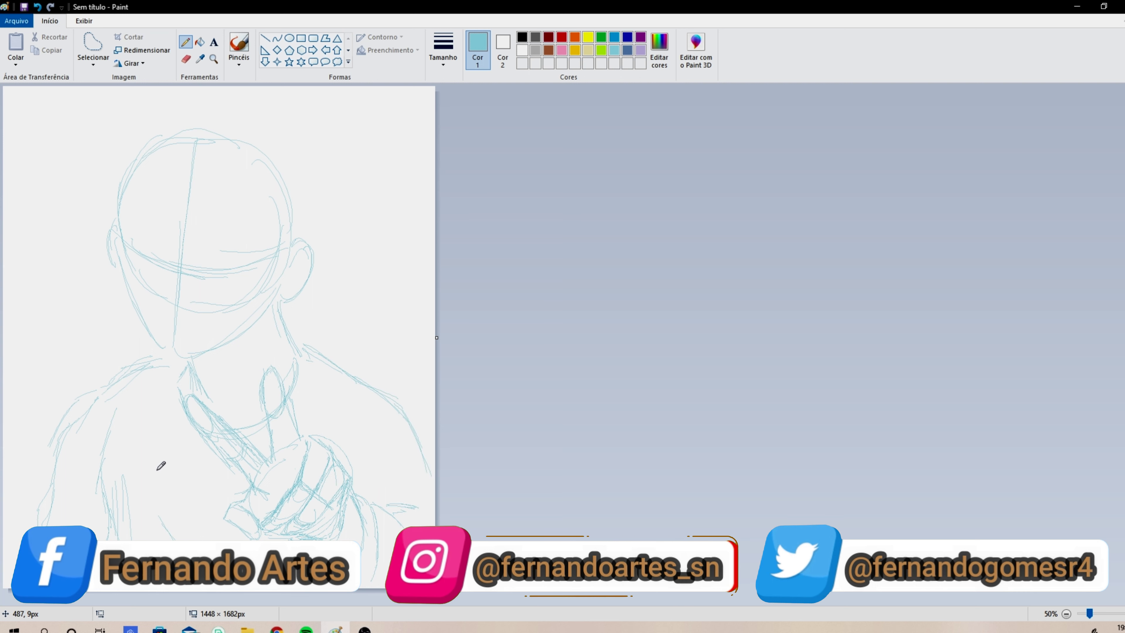
Step: Sketch rough hair guide lines at both sides of the head and the first long fringe strand over the forehead
scroll(158, 465, "up", 2)
left_click(1067, 614)
left_click(1066, 614)
left_click(1094, 614)
scroll(297, 284, "down", 3)
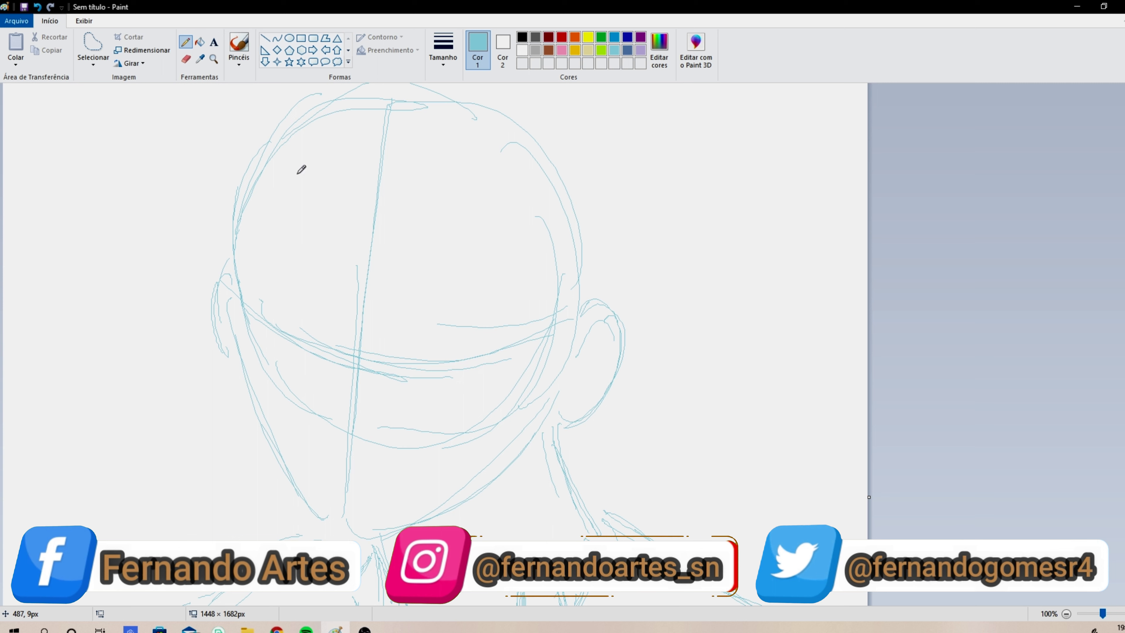
left_click_drag(551, 111, 603, 193)
left_click_drag(572, 120, 613, 279)
left_click_drag(288, 108, 285, 199)
left_click_drag(313, 111, 343, 329)
left_click_drag(310, 140, 311, 298)
left_click_drag(315, 232, 331, 328)
left_click_drag(325, 249, 342, 319)
Step: Sketch pointed fringe strands over the centre of the forehead and beside the left temple
left_click_drag(350, 303, 385, 352)
left_click_drag(395, 356, 388, 246)
left_click_drag(427, 151, 444, 252)
mouse_move(443, 256)
left_mouse_down()
mouse_move(421, 224)
mouse_move(441, 315)
mouse_move(375, 190)
left_mouse_up()
left_click_drag(374, 208, 445, 322)
left_click_drag(388, 284, 350, 350)
left_click_drag(312, 246, 339, 311)
mouse_move(304, 193)
left_mouse_down()
mouse_move(266, 293)
mouse_move(268, 235)
left_mouse_up()
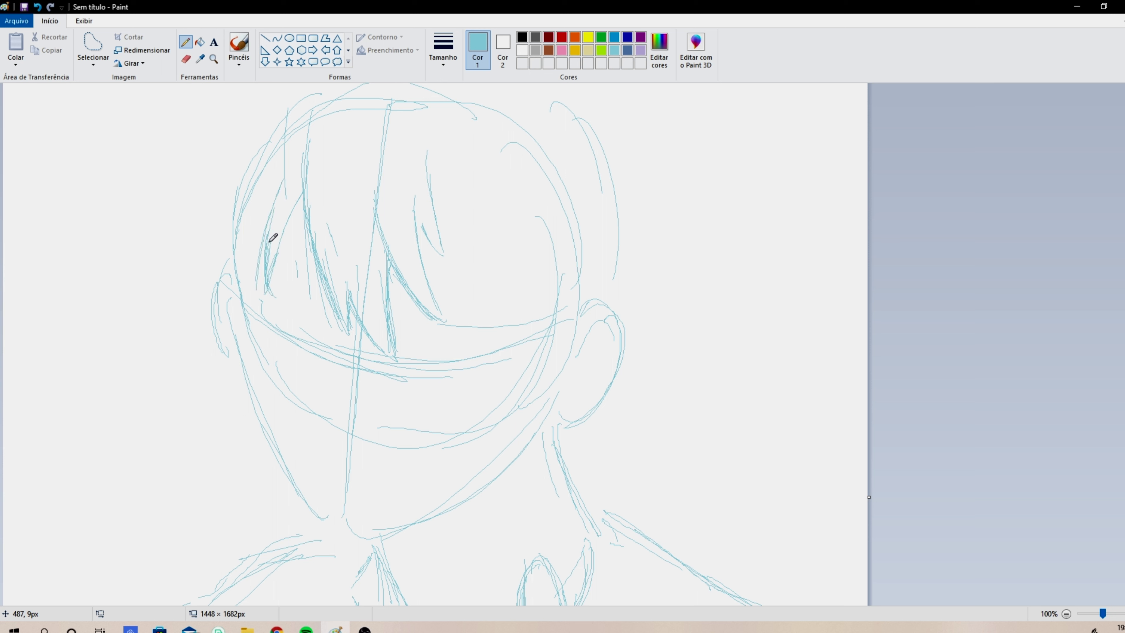
Step: Reinforce the left temple hair, the cheek and jaw line and the contour of the right ear
mouse_move(256, 273)
left_mouse_down()
mouse_move(280, 361)
mouse_move(239, 295)
mouse_move(243, 330)
left_mouse_up()
left_click_drag(252, 225, 248, 384)
left_click_drag(244, 388, 298, 487)
mouse_move(246, 411)
left_mouse_down()
mouse_move(316, 515)
mouse_move(358, 539)
mouse_move(462, 502)
left_mouse_up()
left_click_drag(553, 410, 436, 510)
mouse_move(616, 320)
left_mouse_down()
mouse_move(613, 380)
mouse_move(586, 414)
mouse_move(552, 414)
left_mouse_up()
left_click_drag(595, 318, 613, 338)
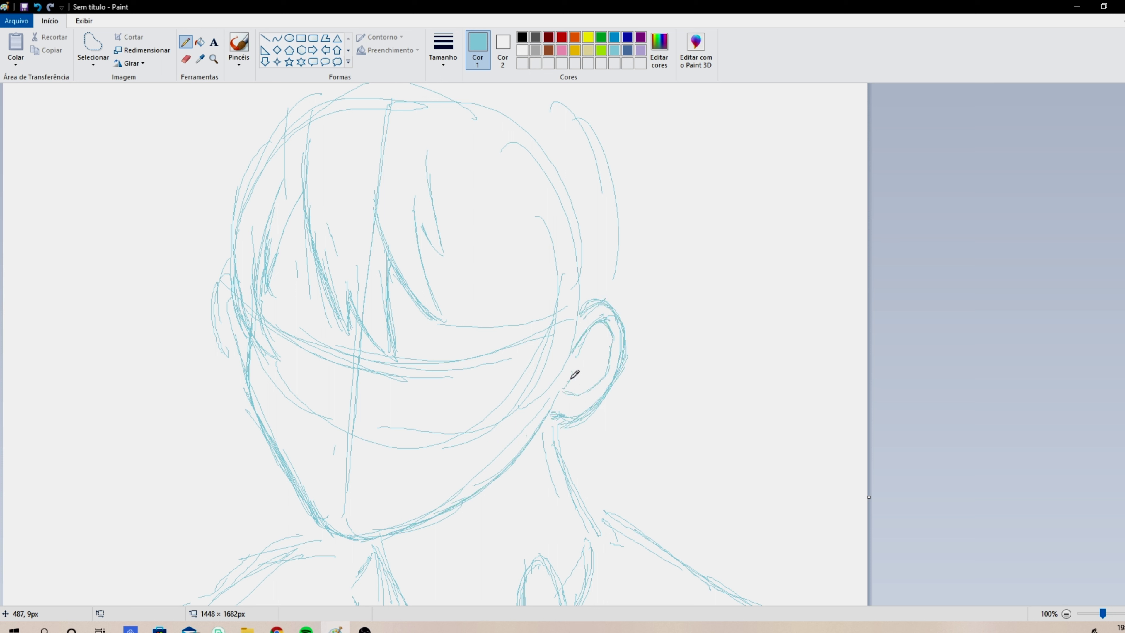
Step: Sketch the long sideburn in front of the right ear and the fringe strands sweeping toward it
left_click_drag(576, 292, 563, 369)
left_click_drag(578, 289, 536, 443)
left_click_drag(541, 262, 534, 454)
left_click_drag(571, 321, 549, 412)
left_click_drag(431, 202, 485, 267)
mouse_move(466, 222)
left_mouse_down()
mouse_move(521, 320)
mouse_move(570, 336)
left_mouse_up()
left_click_drag(516, 296, 590, 341)
left_click_drag(526, 257, 570, 332)
left_click_drag(527, 265, 567, 326)
left_click_drag(466, 212, 566, 329)
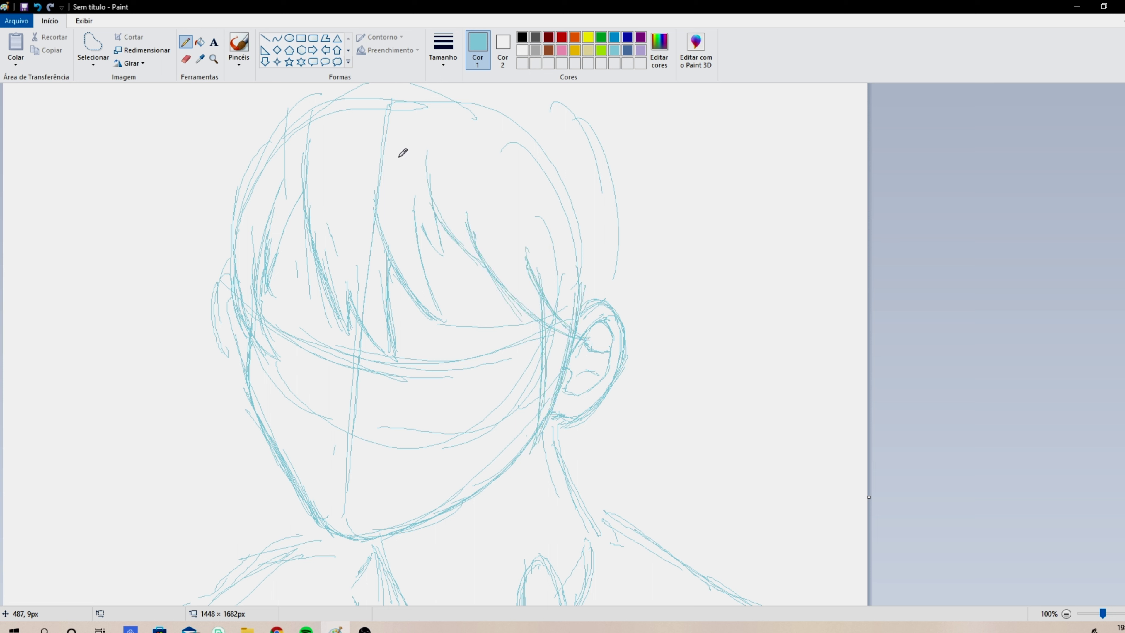
left_click_drag(424, 218, 450, 257)
left_click_drag(374, 170, 439, 301)
Step: Sketch pointed hair tufts at the nape, behind and below the right ear
scroll(439, 302, "up", 3)
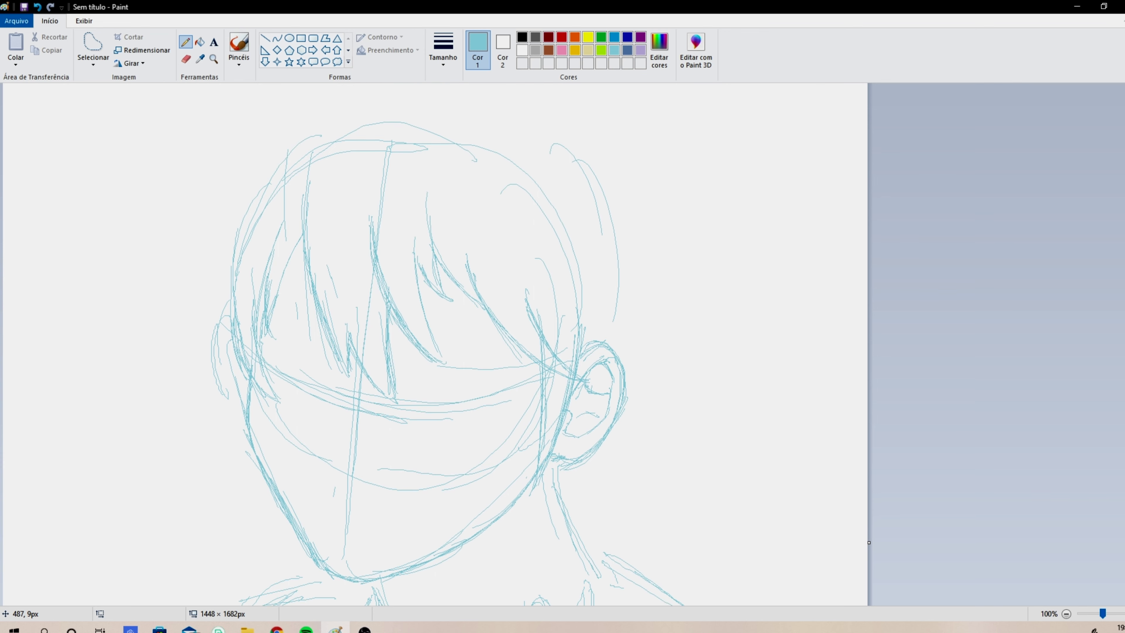
left_click_drag(620, 445, 654, 454)
left_click_drag(643, 406, 649, 464)
left_click_drag(639, 421, 621, 498)
mouse_move(603, 485)
left_mouse_down()
mouse_move(580, 521)
mouse_move(549, 534)
left_mouse_up()
left_click_drag(568, 492, 552, 533)
left_click_drag(602, 490, 617, 504)
left_click_drag(618, 448, 622, 500)
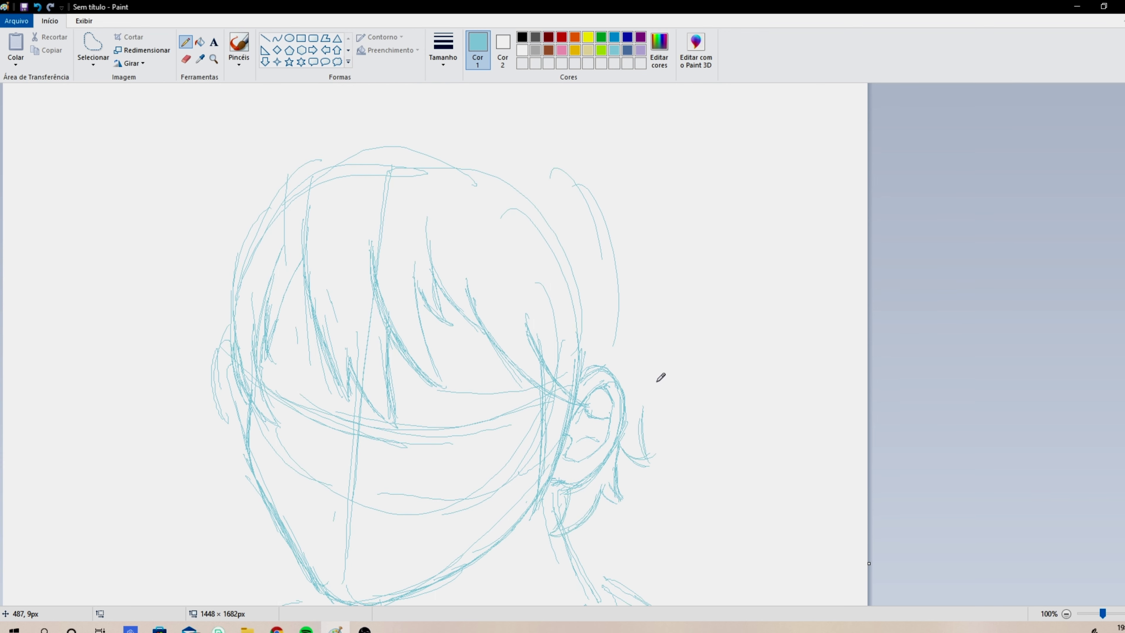
Step: Sketch the outer hair contour around the upper right side of the head
left_click_drag(628, 148, 660, 329)
left_click_drag(665, 213, 654, 371)
left_click_drag(576, 96, 647, 315)
left_click_drag(474, 97, 640, 199)
left_click_drag(512, 101, 657, 218)
Step: Sketch the spiky outer hair contour down the left side of the head and refine the left ear
left_click_drag(389, 93, 289, 112)
left_click_drag(277, 116, 195, 104)
mouse_move(225, 180)
left_mouse_down()
mouse_move(193, 232)
mouse_move(206, 293)
mouse_move(175, 306)
left_mouse_up()
mouse_move(177, 310)
left_mouse_down()
mouse_move(206, 330)
mouse_move(199, 377)
left_mouse_up()
mouse_move(230, 343)
left_mouse_down()
mouse_move(219, 367)
mouse_move(243, 437)
left_mouse_up()
Step: Sketch the crown of the hair with its raised tufts and join it to the right outer contour
scroll(435, 344, "up", 1)
left_click_drag(249, 151, 388, 117)
mouse_move(336, 125)
left_mouse_down()
mouse_move(412, 119)
mouse_move(322, 105)
left_mouse_up()
left_click_drag(324, 95, 541, 119)
mouse_move(481, 97)
left_mouse_down()
mouse_move(559, 133)
mouse_move(628, 125)
mouse_move(679, 256)
mouse_move(669, 401)
left_mouse_up()
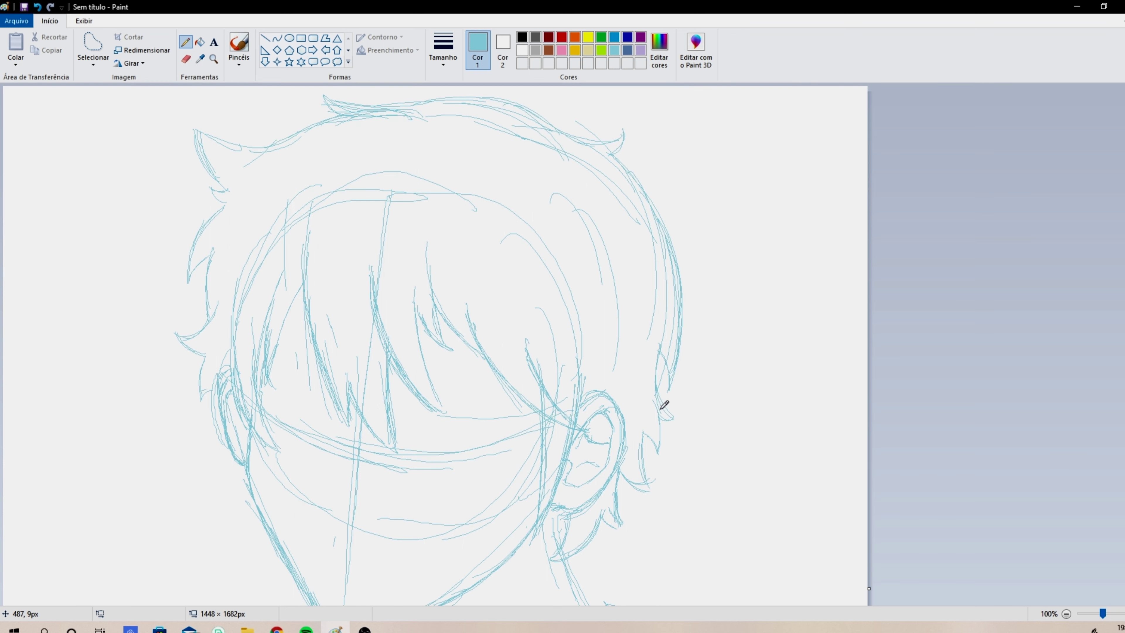
Step: Sketch the nose beneath the fringe and the left eye with its upper lid
scroll(435, 346, "down", 4)
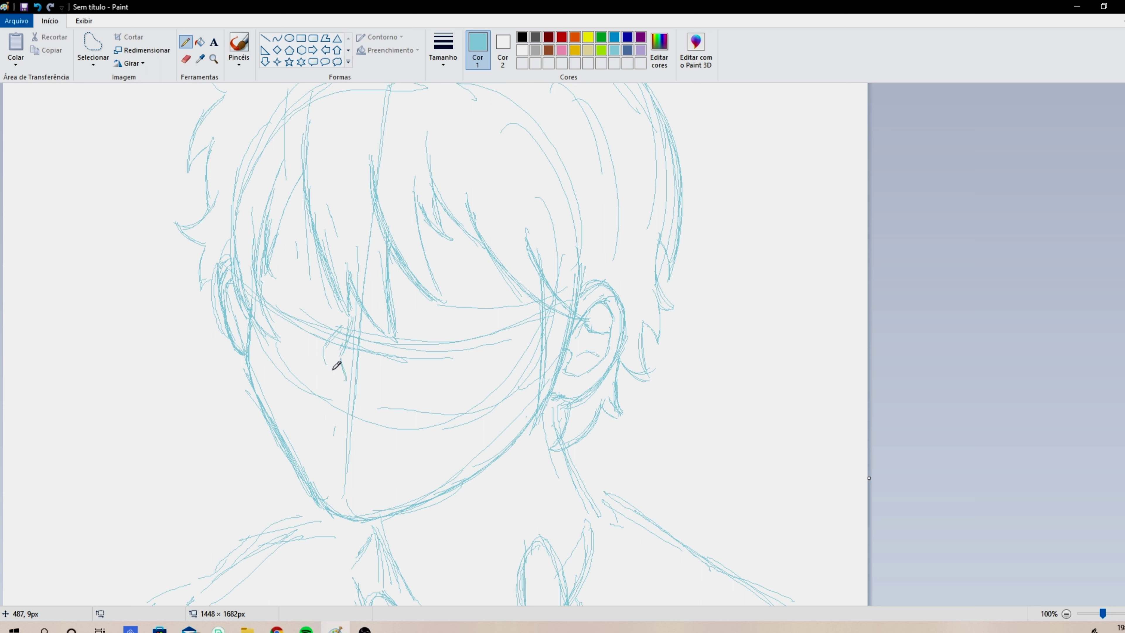
left_click_drag(347, 320, 332, 367)
left_click_drag(266, 280, 335, 302)
left_click_drag(267, 278, 327, 298)
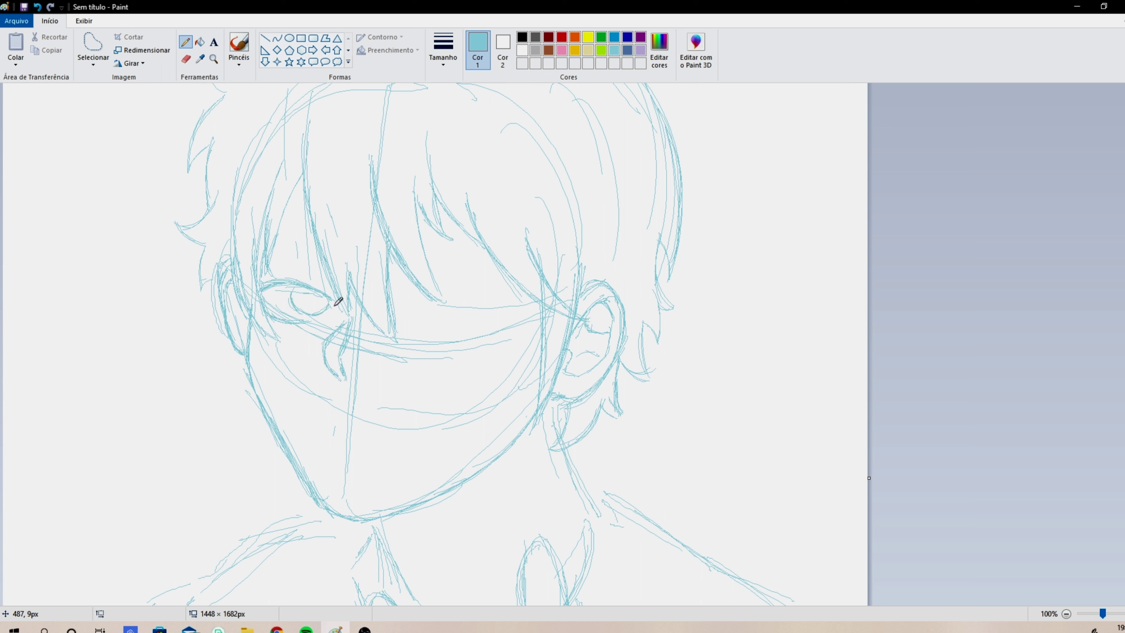
Step: Sketch the right eye with its upper lid, iris and lower lid
left_click_drag(427, 307, 480, 301)
left_click_drag(433, 303, 510, 304)
left_click_drag(419, 307, 452, 296)
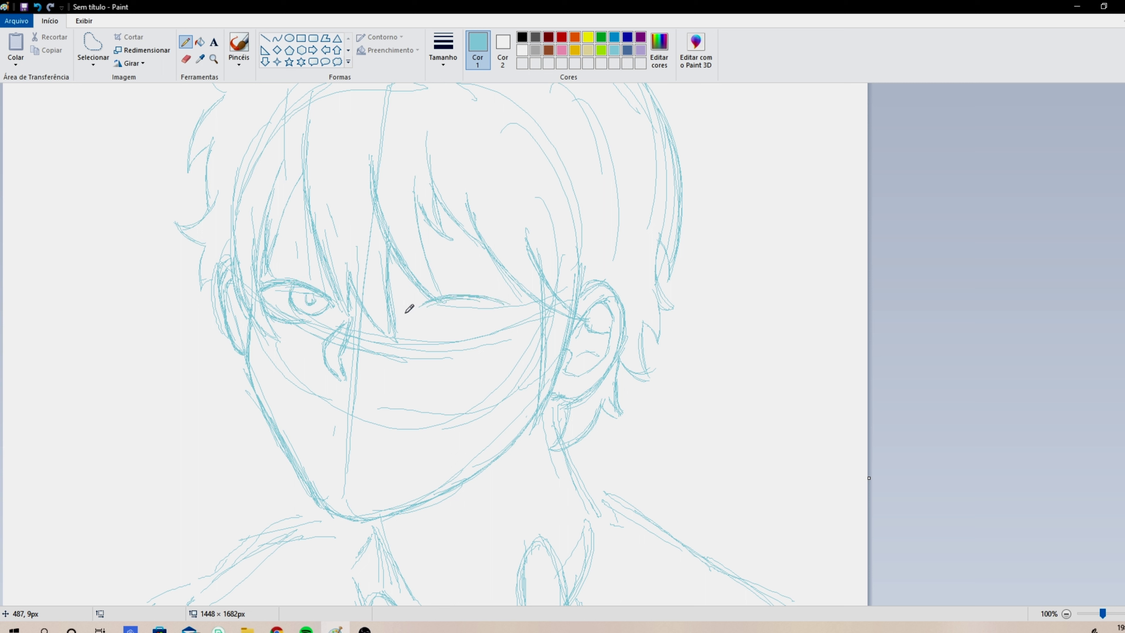
mouse_move(480, 336)
left_mouse_down()
mouse_move(503, 305)
mouse_move(456, 324)
left_mouse_up()
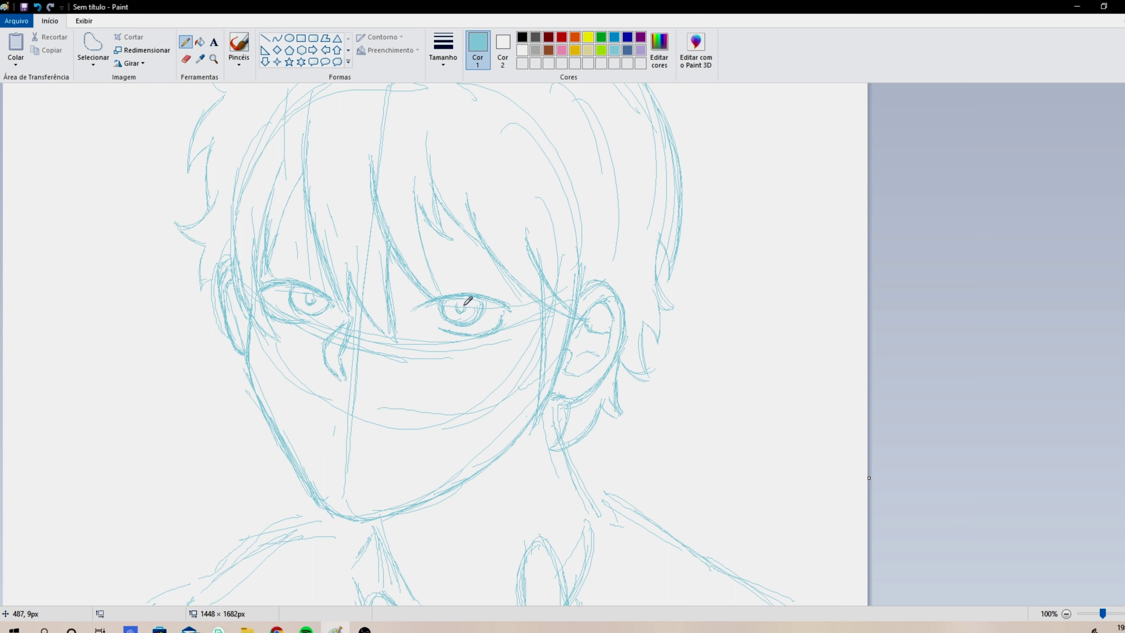
Step: Sketch the left eyelid crease, both eyebrows and the mouth
left_click_drag(315, 284, 269, 266)
left_click_drag(513, 258, 432, 217)
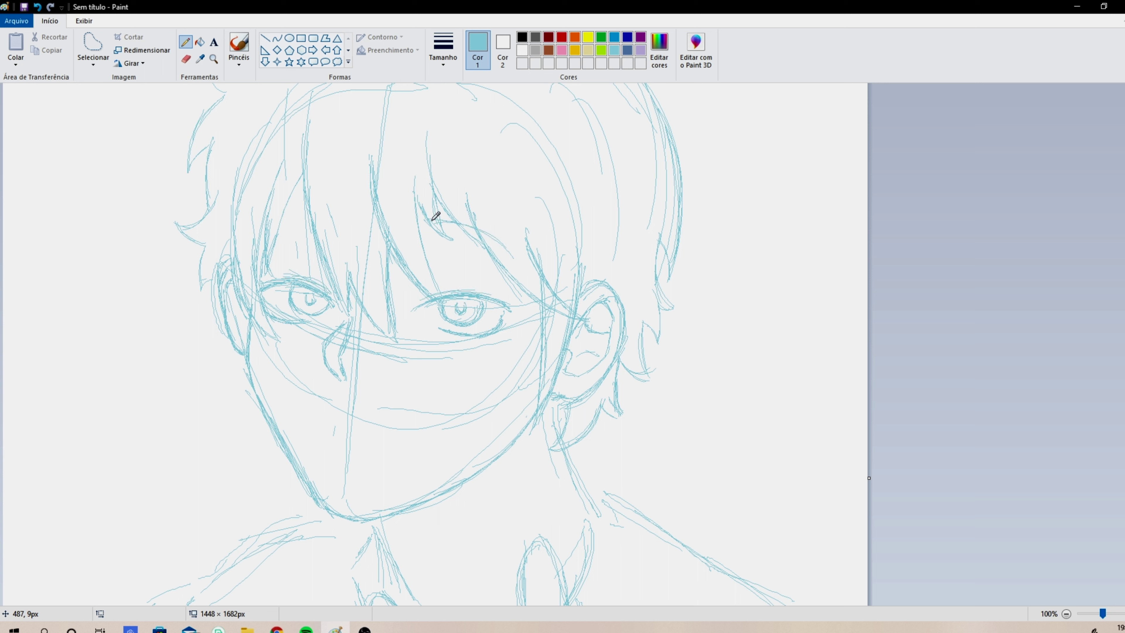
left_click_drag(331, 231, 239, 249)
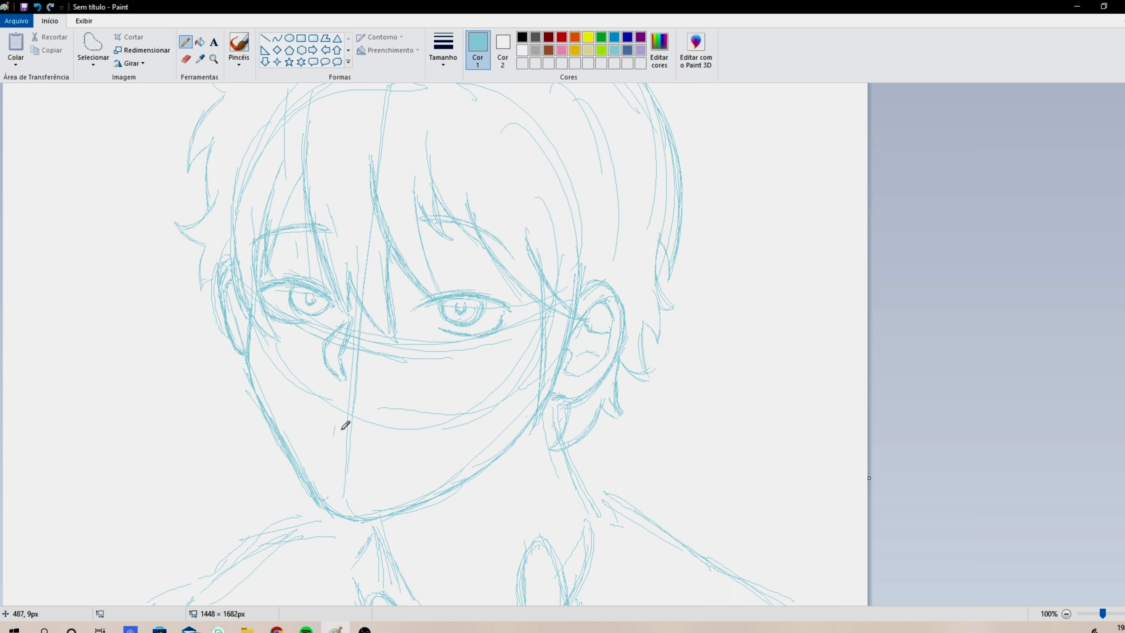
mouse_move(344, 417)
left_mouse_down()
mouse_move(394, 430)
mouse_move(369, 443)
left_mouse_up()
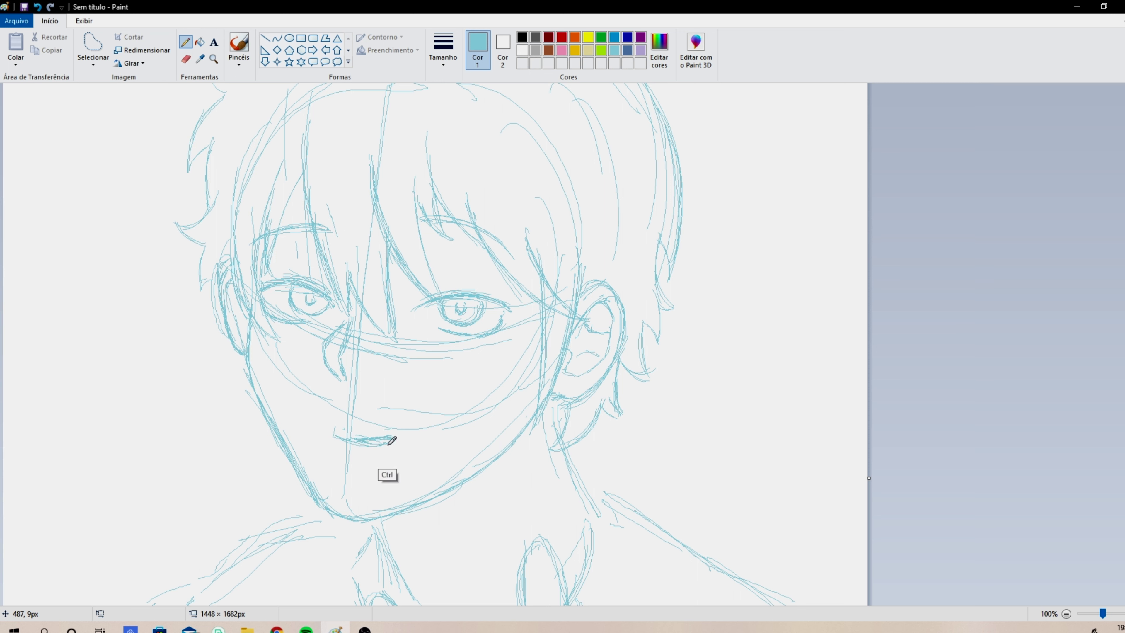
Step: Sketch the neck lines and the shirt collar below the chin
scroll(337, 445, "down", 5)
mouse_move(372, 270)
left_mouse_down()
mouse_move(427, 346)
mouse_move(392, 306)
left_mouse_up()
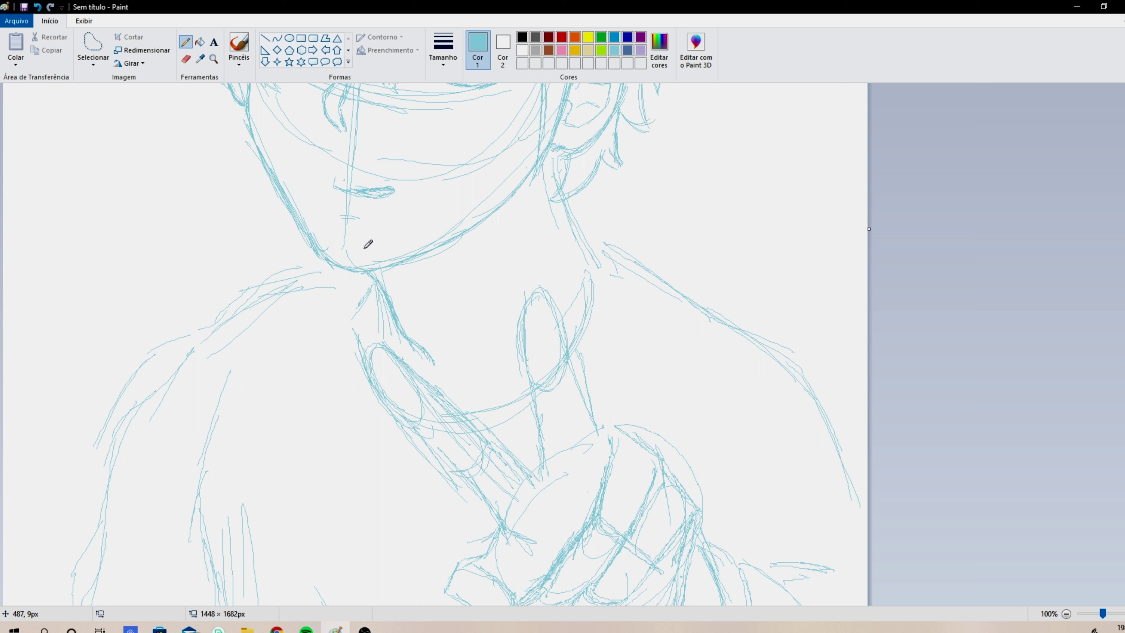
mouse_move(572, 350)
left_mouse_down()
mouse_move(597, 241)
mouse_move(603, 251)
mouse_move(590, 220)
mouse_move(614, 298)
mouse_move(590, 359)
left_mouse_up()
mouse_move(372, 277)
left_mouse_down()
mouse_move(355, 301)
mouse_move(362, 331)
left_mouse_up()
left_click_drag(510, 235, 489, 324)
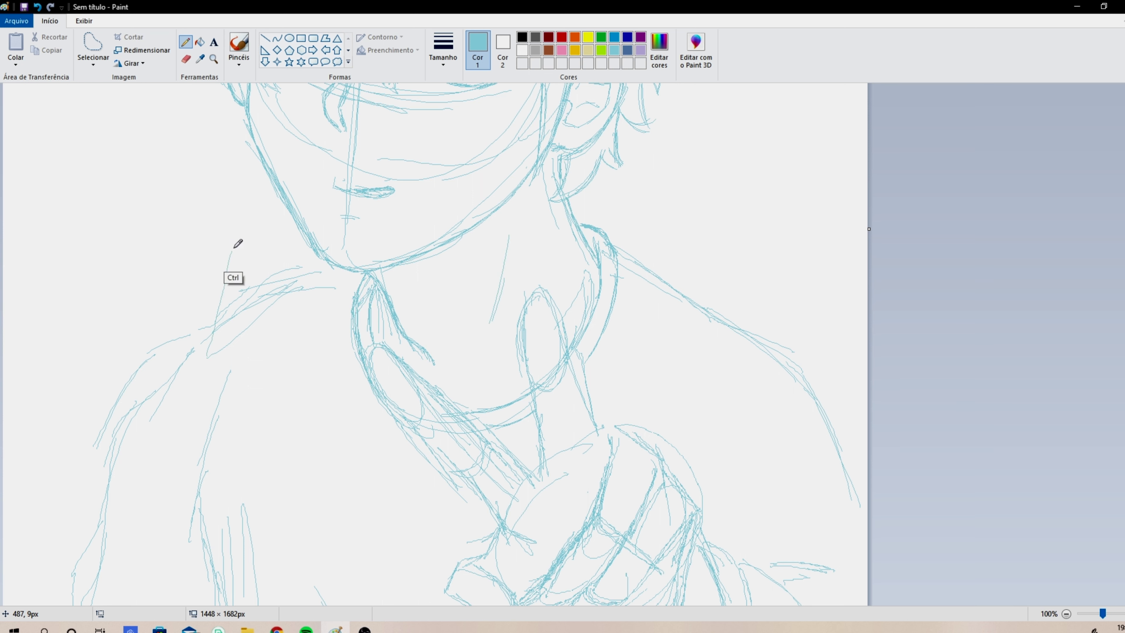
Step: Reinforce the outlines of the two raised fingers down to where they meet the palm
scroll(435, 344, "down", 3)
mouse_move(581, 262)
left_mouse_down()
mouse_move(603, 306)
mouse_move(544, 160)
left_mouse_up()
mouse_move(525, 154)
left_mouse_down()
mouse_move(540, 158)
mouse_move(553, 243)
mouse_move(546, 306)
left_mouse_up()
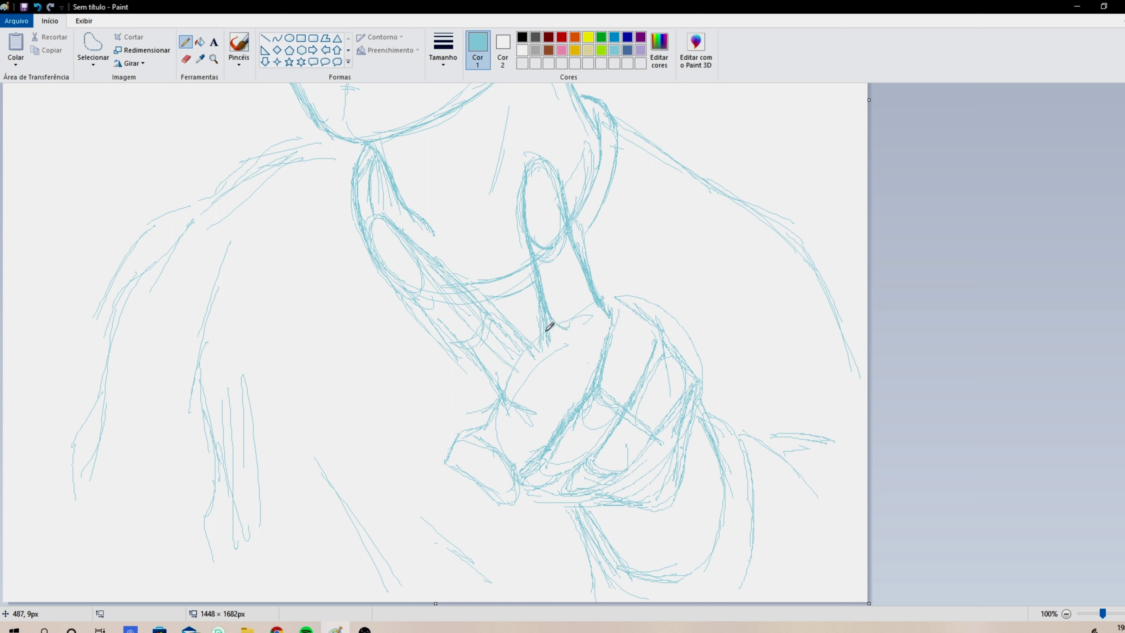
left_click_drag(425, 247, 545, 337)
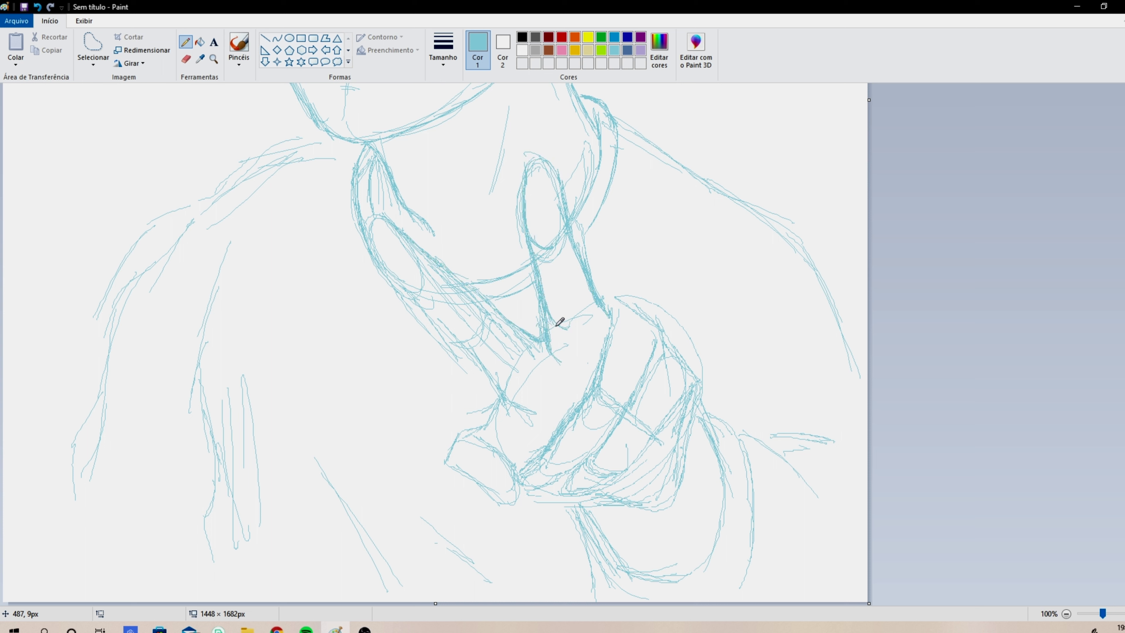
left_click_drag(468, 286, 509, 326)
left_click_drag(449, 270, 494, 313)
left_click_drag(400, 288, 456, 344)
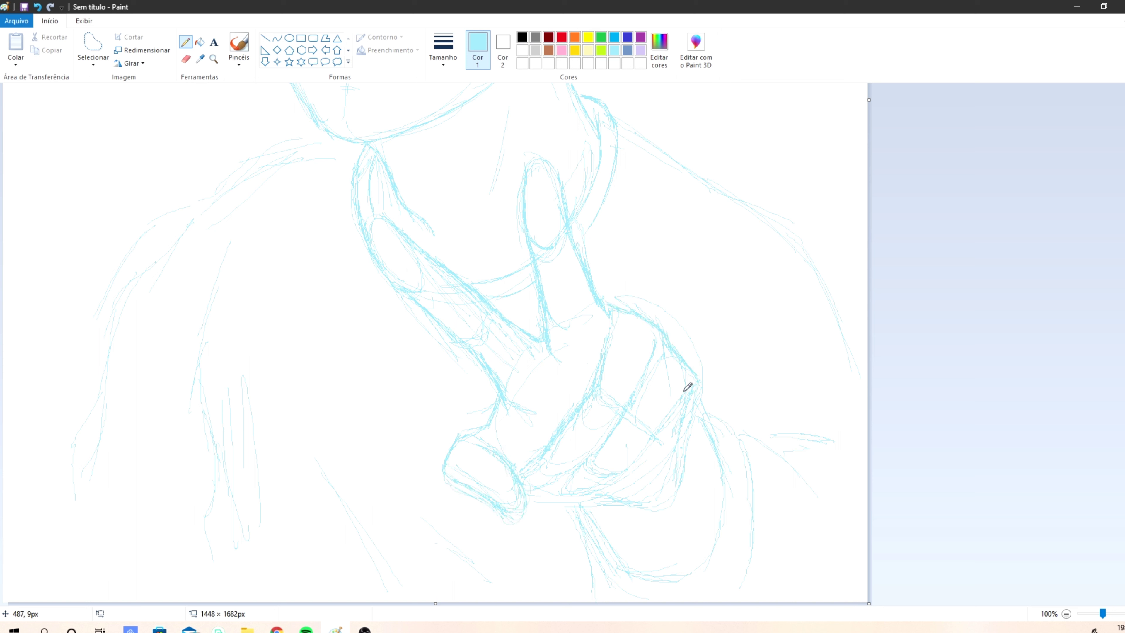
Step: Reinforce the curled fingers and the outer edge of the fist
left_click_drag(609, 335, 575, 410)
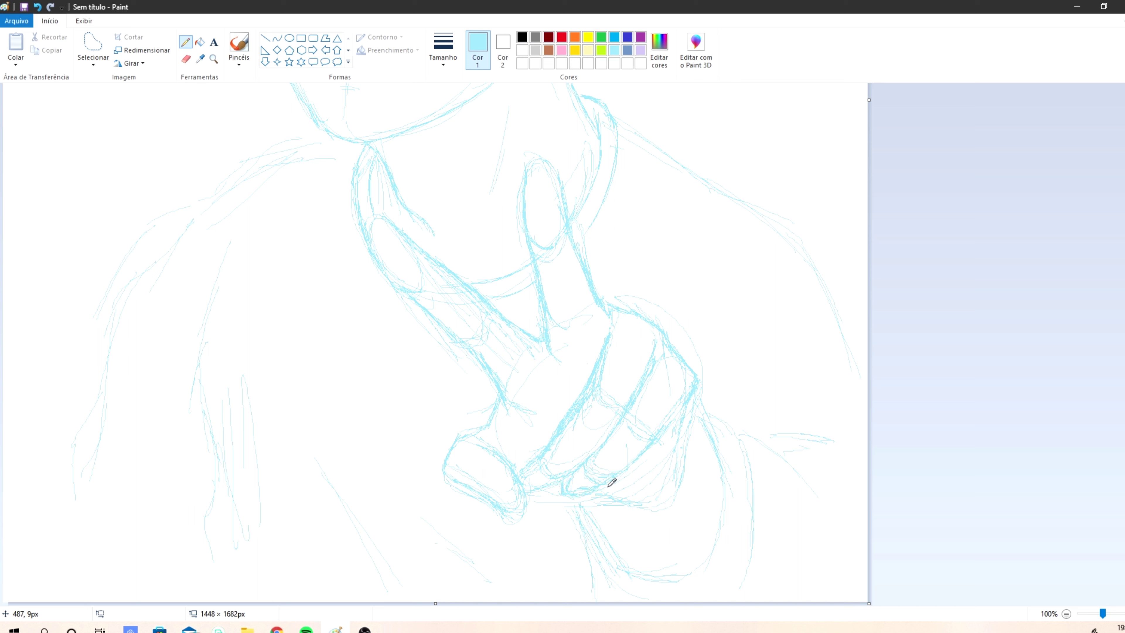
left_click_drag(693, 400, 689, 427)
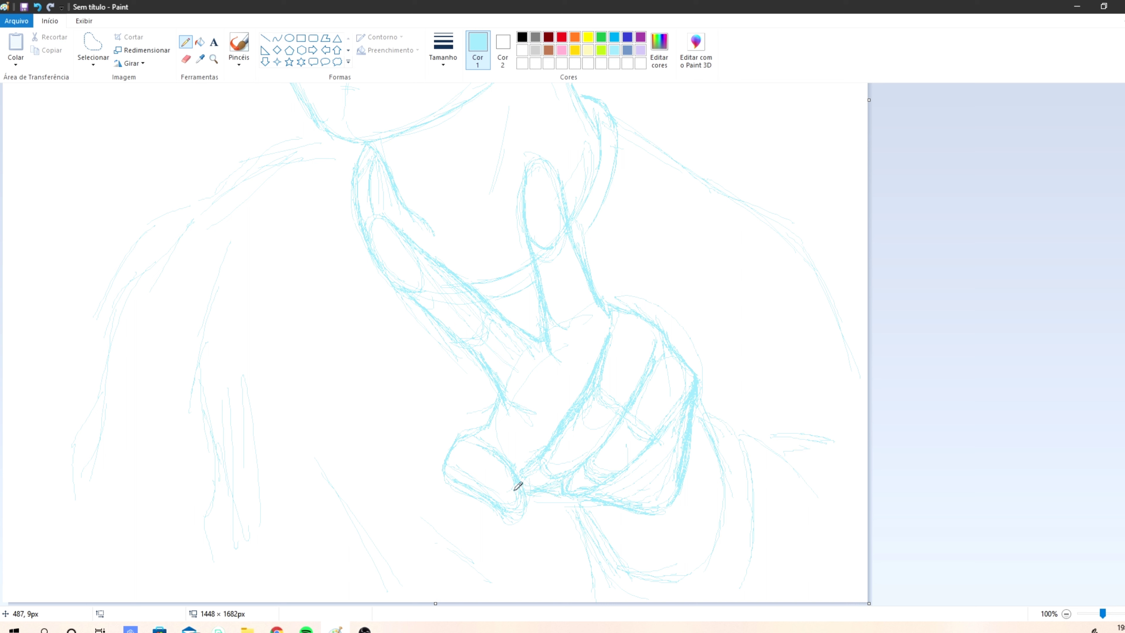
left_click(1066, 614)
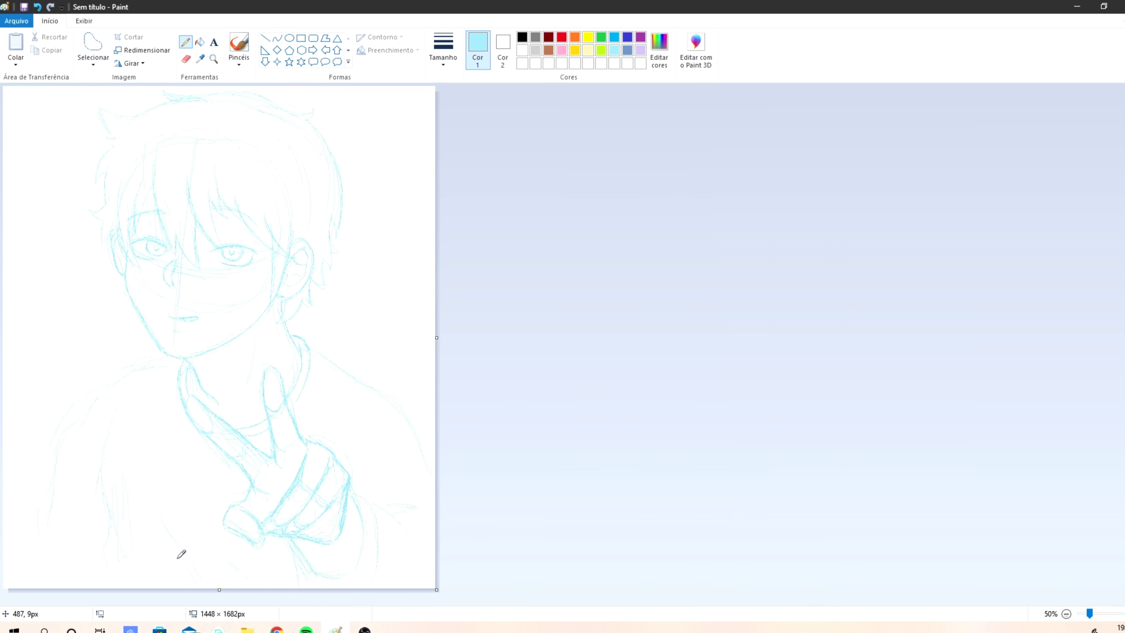
Step: Widen the canvas to 3624 × 1682 px and move the whole sketch toward its middle
left_click_drag(436, 339, 1085, 338)
left_click(92, 62)
left_click(50, 90)
left_click_drag(5, 88, 432, 583)
mouse_move(118, 276)
left_mouse_down()
mouse_move(468, 283)
mouse_move(442, 273)
left_mouse_up()
left_click(207, 197)
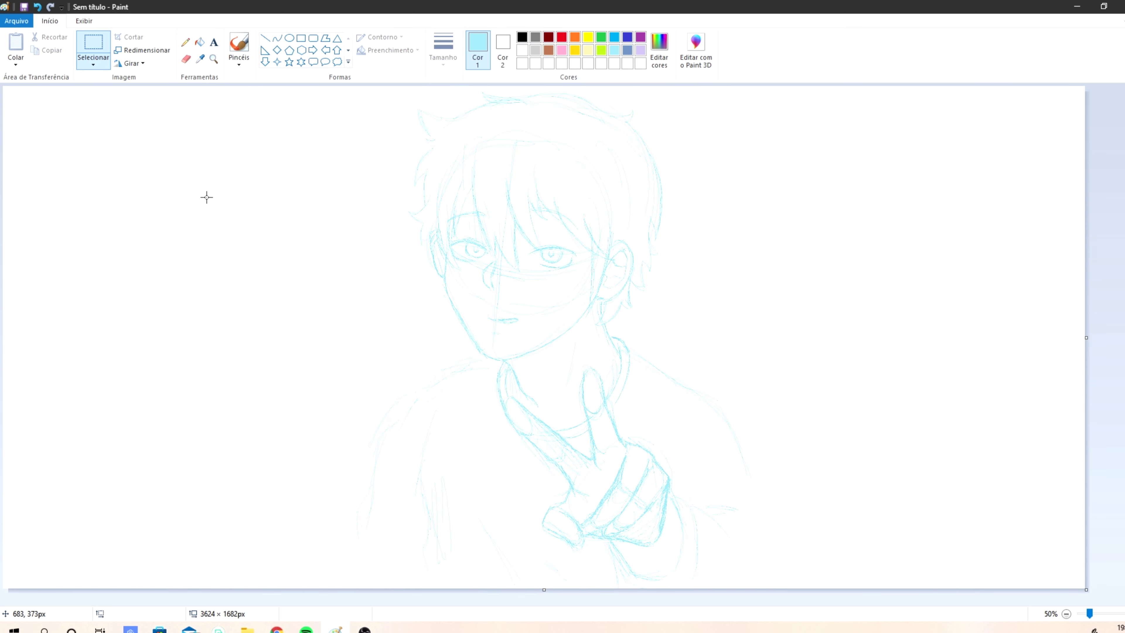
Step: Set the Pencil to black with a thicker line and ink the central fringe strands over the forehead
left_click(186, 42)
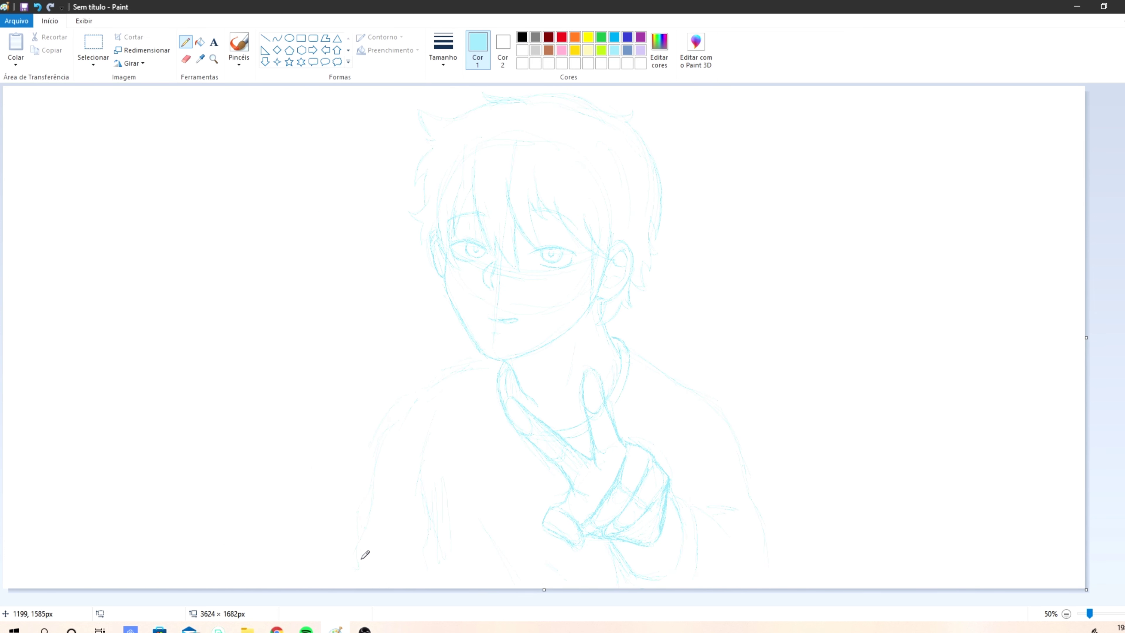
left_click(521, 39)
left_click(432, 64)
left_click(425, 107)
left_click(1124, 614)
mouse_move(517, 600)
left_mouse_down()
mouse_move(715, 600)
mouse_move(520, 600)
left_mouse_up()
mouse_move(524, 203)
left_mouse_down()
mouse_move(525, 339)
mouse_move(559, 421)
mouse_move(590, 437)
mouse_move(599, 358)
left_mouse_up()
left_click_drag(579, 271, 653, 418)
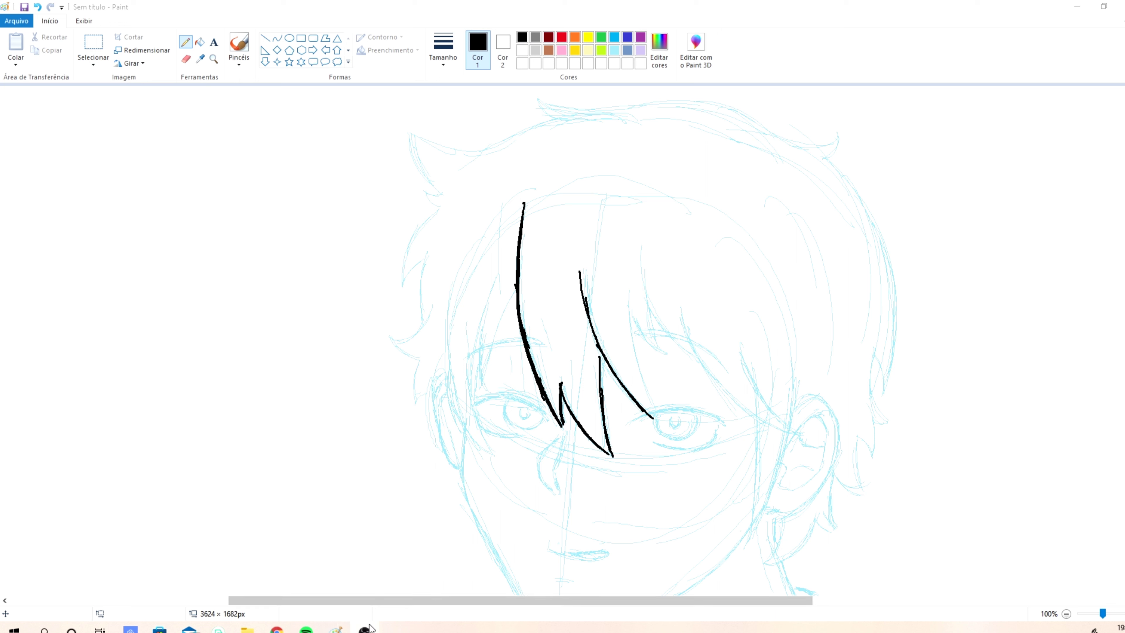
Step: Ink the right fringe strands and the pointed sideburn in front of the right ear
left_click_drag(631, 289, 660, 415)
left_click_drag(635, 320, 668, 356)
left_click_drag(639, 243, 668, 356)
left_click_drag(649, 302, 797, 434)
mouse_move(745, 350)
left_mouse_down()
mouse_move(793, 428)
mouse_move(793, 346)
left_mouse_up()
left_click_drag(753, 418, 748, 548)
left_click_drag(793, 431, 747, 548)
Step: Ink the left fringe strands, the left ear edge and the spiky left hair contour
mouse_move(516, 289)
left_mouse_down()
mouse_move(485, 385)
mouse_move(482, 327)
mouse_move(492, 452)
left_mouse_up()
left_click_drag(440, 345, 482, 446)
mouse_move(422, 358)
left_mouse_down()
mouse_move(442, 388)
mouse_move(457, 463)
left_mouse_up()
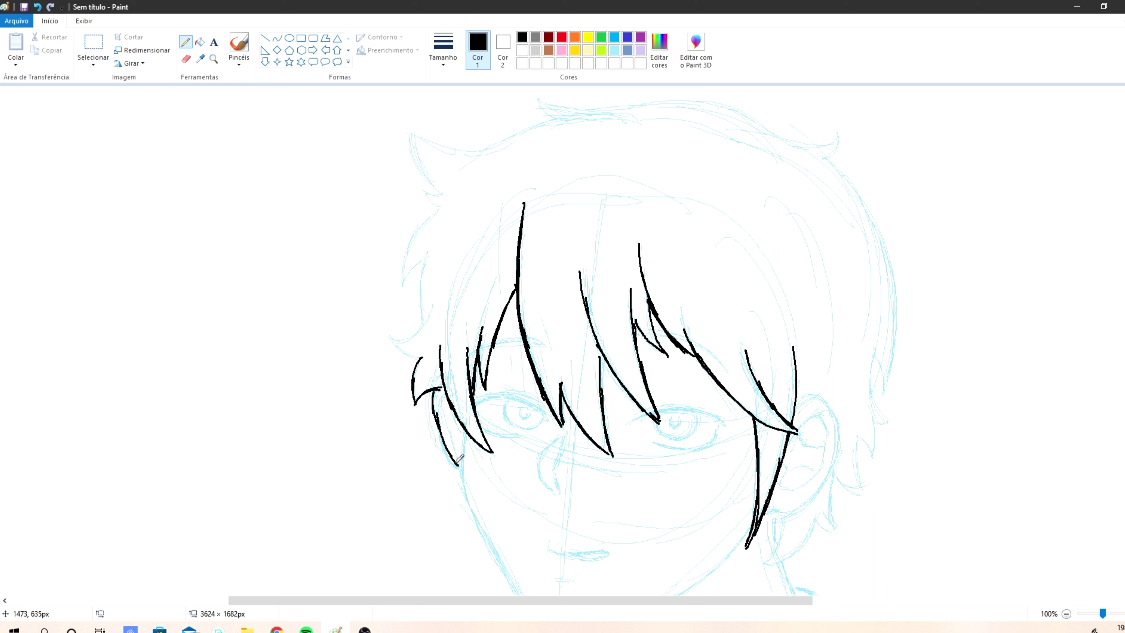
mouse_move(428, 302)
left_mouse_down()
mouse_move(391, 330)
mouse_move(421, 357)
left_mouse_up()
left_click_drag(428, 244, 419, 313)
mouse_move(439, 206)
left_mouse_down()
mouse_move(403, 289)
mouse_move(442, 194)
left_mouse_up()
Step: Ink the crown of the hair and the outer contour down the right side of the head
mouse_move(408, 131)
left_mouse_down()
mouse_move(442, 194)
mouse_move(575, 120)
mouse_move(557, 124)
left_mouse_up()
key("ctrl+z")
mouse_move(625, 106)
left_mouse_down()
mouse_move(533, 96)
mouse_move(544, 123)
left_mouse_up()
mouse_move(622, 106)
left_mouse_down()
mouse_move(753, 116)
mouse_move(825, 160)
mouse_move(888, 399)
left_mouse_up()
left_click_drag(876, 348, 872, 458)
left_click_drag(873, 458, 861, 436)
Step: Ink the outline and inner folds of the right ear
mouse_move(798, 399)
left_mouse_down()
mouse_move(824, 403)
mouse_move(839, 444)
left_mouse_up()
mouse_move(838, 432)
left_mouse_down()
mouse_move(813, 494)
mouse_move(768, 515)
left_mouse_up()
left_click_drag(785, 463, 799, 491)
left_click_drag(826, 436, 810, 484)
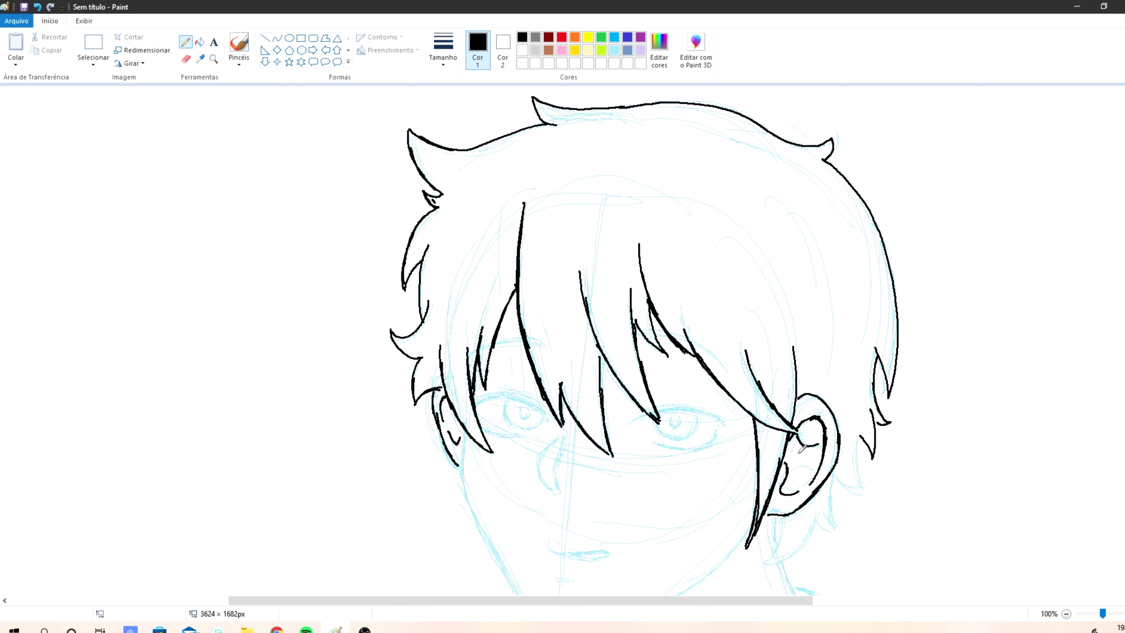
Step: Ink the cheek and jaw line and the hair tufts below and behind the right ear
scroll(465, 293, "down", 3)
mouse_move(465, 295)
left_mouse_down()
mouse_move(462, 343)
mouse_move(527, 465)
mouse_move(574, 499)
left_mouse_up()
mouse_move(759, 385)
left_mouse_down()
mouse_move(643, 478)
mouse_move(572, 499)
mouse_move(818, 379)
left_mouse_up()
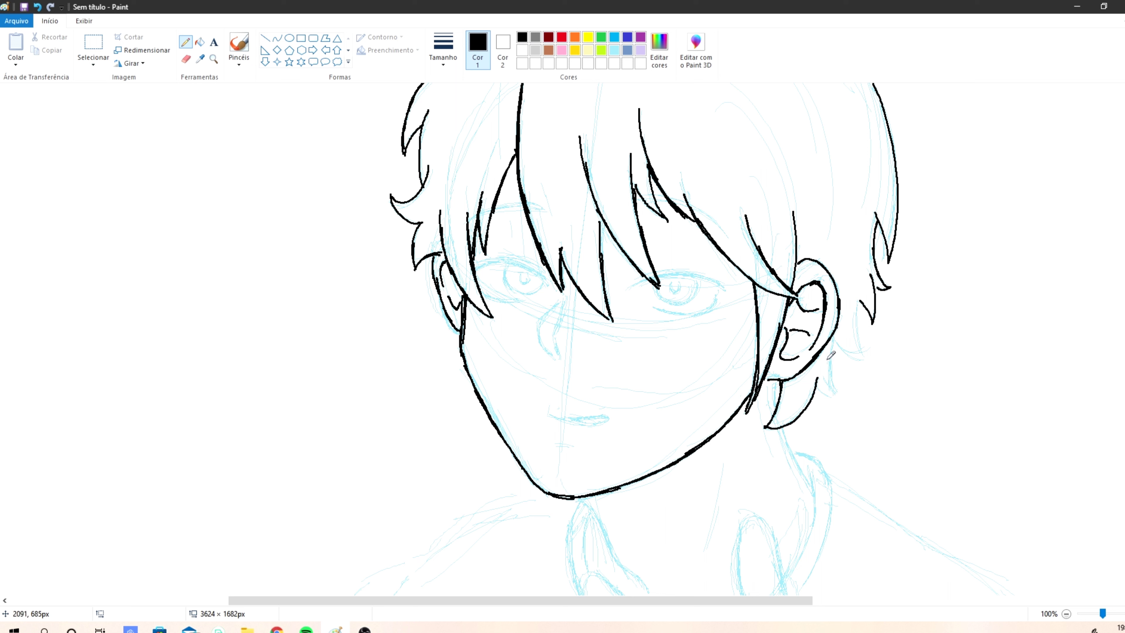
mouse_move(830, 342)
left_mouse_down()
mouse_move(844, 391)
mouse_move(857, 297)
left_mouse_up()
Step: Ink the nose, the mouth and the left eye's lids and iris outline
left_click_drag(562, 303, 553, 355)
left_click_drag(552, 416, 575, 419)
mouse_move(550, 286)
left_mouse_down()
mouse_move(509, 261)
mouse_move(477, 269)
left_mouse_up()
mouse_move(542, 271)
left_mouse_down()
mouse_move(504, 260)
mouse_move(515, 281)
left_mouse_up()
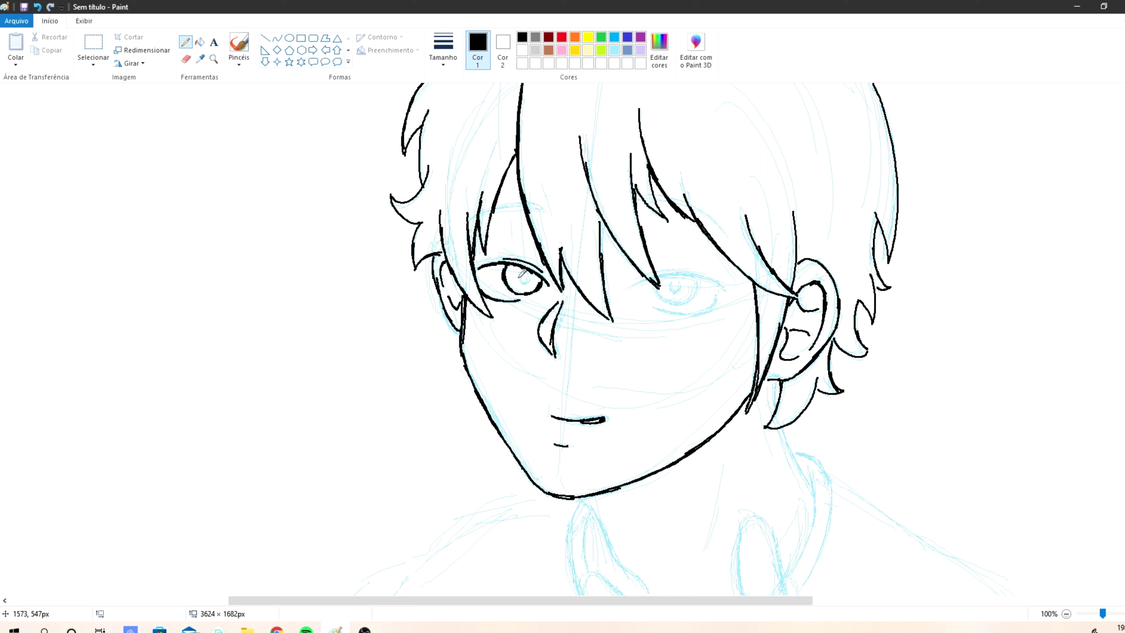
Step: Ink the right eye's upper lid, iris and lower lid line in black
mouse_move(629, 287)
left_mouse_down()
mouse_move(725, 288)
mouse_move(707, 276)
left_mouse_up()
mouse_move(657, 308)
left_mouse_down()
mouse_move(702, 315)
mouse_move(715, 300)
mouse_move(698, 278)
left_mouse_up()
Step: Ink the neck crease, both sides of the shirt collar and the neckline below the throat
scroll(663, 280, "down", 4)
left_click_drag(582, 342, 646, 442)
left_click_drag(721, 309, 701, 399)
mouse_move(784, 271)
left_mouse_down()
mouse_move(820, 332)
mouse_move(789, 419)
left_mouse_up()
mouse_move(792, 296)
left_mouse_down()
mouse_move(831, 337)
mouse_move(801, 436)
left_mouse_up()
left_click_drag(591, 368, 592, 418)
left_click_drag(675, 484, 743, 466)
left_click_drag(700, 499, 742, 490)
left_click_drag(576, 343, 576, 430)
Step: Ink the outlines of the two raised fingers of the hand sign
scroll(576, 430, "down", 4)
scroll(753, 153, "down", 1)
mouse_move(752, 154)
left_mouse_down()
mouse_move(781, 175)
mouse_move(824, 309)
left_mouse_up()
mouse_move(751, 153)
left_mouse_down()
mouse_move(742, 168)
mouse_move(766, 306)
left_mouse_up()
left_click_drag(762, 307, 785, 357)
left_click_drag(591, 206, 763, 336)
mouse_move(589, 207)
left_mouse_down()
mouse_move(584, 235)
mouse_move(734, 403)
left_mouse_up()
key("ctrl+z")
mouse_move(587, 208)
left_mouse_down()
mouse_move(631, 291)
mouse_move(691, 347)
left_mouse_up()
Step: Ink the thumb, the outer contour of the hand and the lines separating the folded fingers
mouse_move(686, 345)
left_mouse_down()
mouse_move(723, 398)
mouse_move(682, 427)
mouse_move(661, 477)
mouse_move(689, 440)
left_mouse_up()
mouse_move(817, 301)
left_mouse_down()
mouse_move(864, 316)
mouse_move(903, 354)
mouse_move(909, 447)
mouse_move(846, 505)
mouse_move(796, 490)
left_mouse_up()
mouse_move(808, 373)
left_mouse_down()
mouse_move(823, 323)
mouse_move(763, 444)
left_mouse_up()
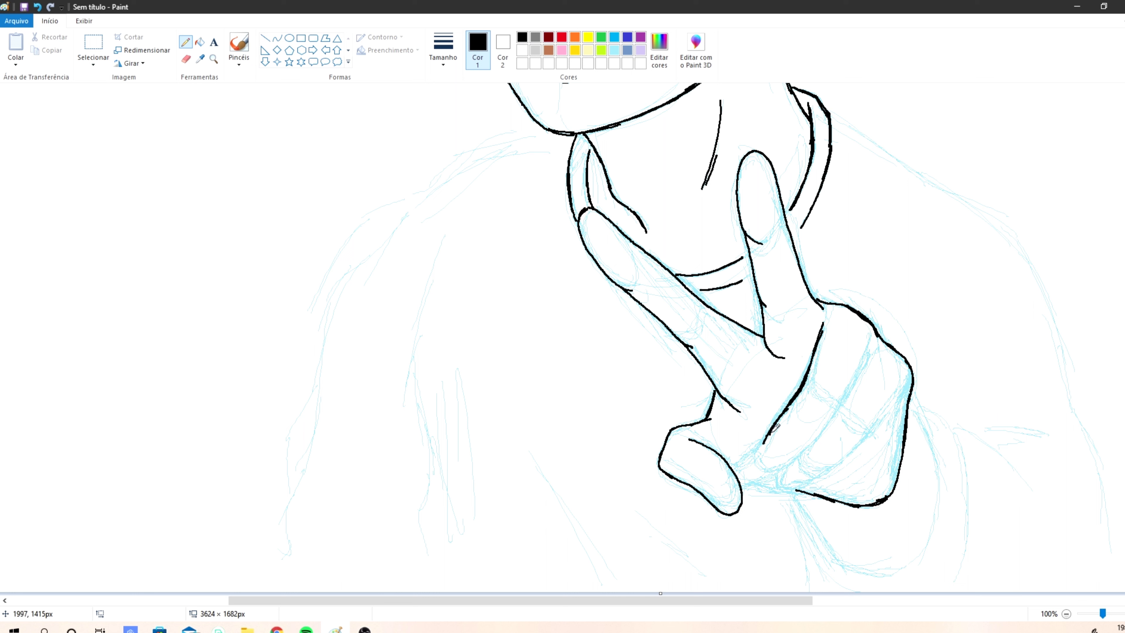
mouse_move(869, 355)
left_mouse_down()
mouse_move(837, 405)
mouse_move(738, 482)
left_mouse_up()
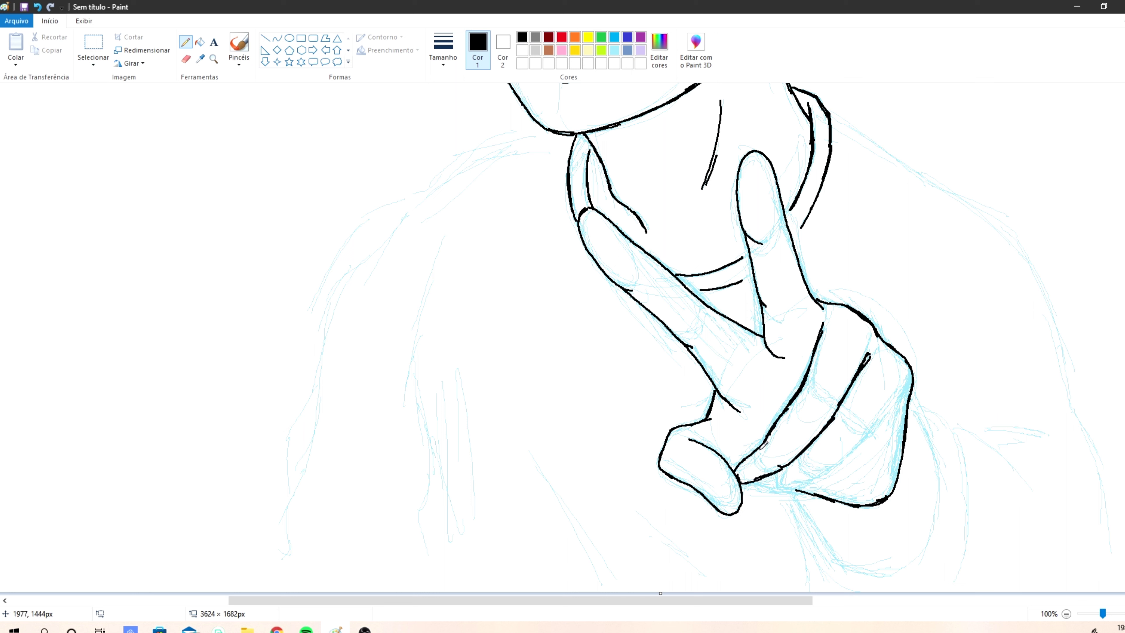
mouse_move(903, 387)
left_mouse_down()
mouse_move(817, 473)
mouse_move(757, 482)
mouse_move(884, 572)
left_mouse_up()
mouse_move(909, 405)
left_mouse_down()
mouse_move(939, 532)
mouse_move(884, 576)
left_mouse_up()
Step: Ink the sleeve cuff around the wrist and the fabric folds beside it
left_click_drag(785, 494, 848, 592)
left_click_drag(912, 401, 950, 579)
left_click_drag(949, 424, 1063, 520)
mouse_move(991, 448)
left_mouse_down()
mouse_move(1048, 460)
mouse_move(977, 428)
left_mouse_up()
Step: Ink the right shoulder and the outer contour of the right sleeve, including the upper-arm fold
left_click_drag(830, 117, 925, 182)
mouse_move(910, 200)
left_mouse_down()
mouse_move(881, 237)
mouse_move(999, 220)
left_mouse_up()
left_click_drag(1015, 235, 1070, 408)
left_click_drag(1030, 355, 1099, 578)
Step: Ink the left shoulder, the left sleeve's contours and the fabric folds on the sleeve and chest
mouse_move(551, 132)
left_mouse_down()
mouse_move(443, 188)
mouse_move(428, 253)
left_mouse_up()
left_click_drag(423, 256, 449, 508)
left_click_drag(434, 444, 440, 585)
left_click_drag(514, 461, 611, 592)
mouse_move(443, 179)
left_mouse_down()
mouse_move(347, 288)
mouse_move(308, 470)
left_mouse_up()
left_click_drag(315, 460, 285, 574)
left_click_drag(401, 498, 315, 554)
left_click_drag(376, 495, 306, 534)
Step: Fill the background and the first hair areas with light blue to absorb the blue sketch lines
left_click(1066, 614)
left_click(614, 50)
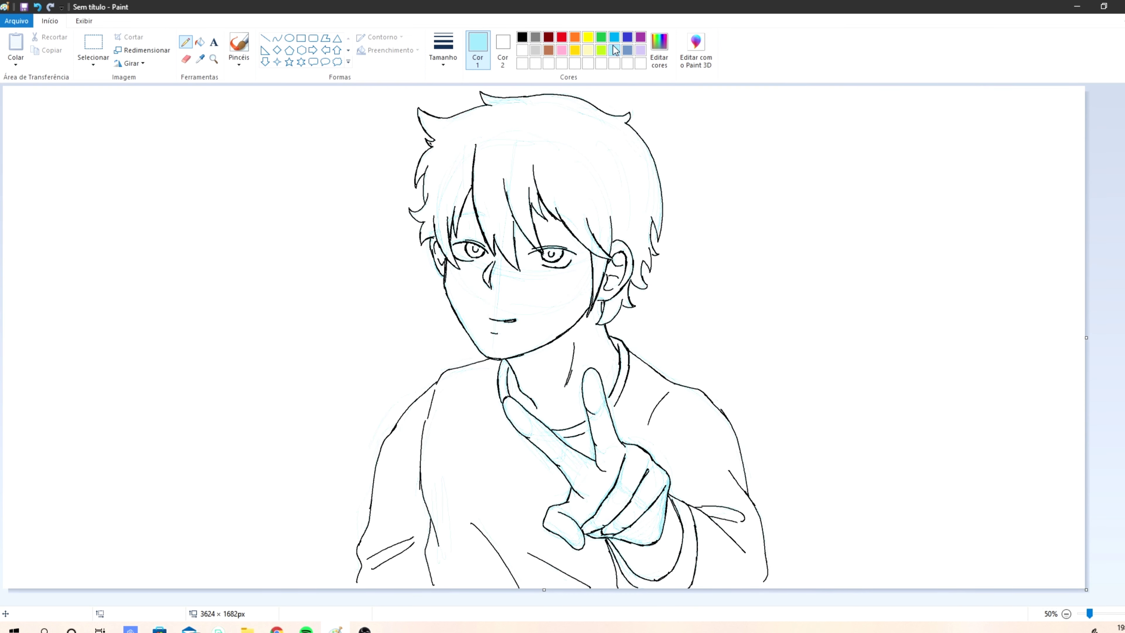
left_click(200, 42)
left_click(304, 254)
left_click(499, 153)
left_click(457, 143)
left_click(457, 174)
left_click(449, 186)
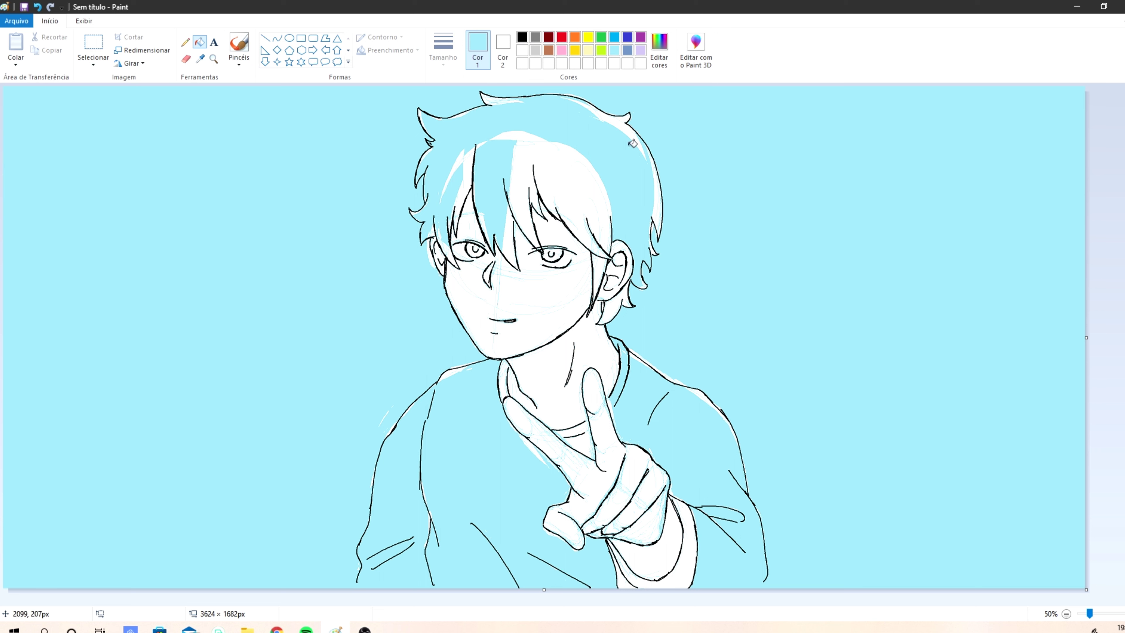
Step: Fill the remaining hair, the face, the neck and the palm with light blue
left_click(634, 137)
left_click(555, 172)
left_click(534, 293)
left_click(562, 235)
left_click(467, 231)
left_click(471, 282)
left_click(508, 339)
left_click(550, 377)
left_click(595, 485)
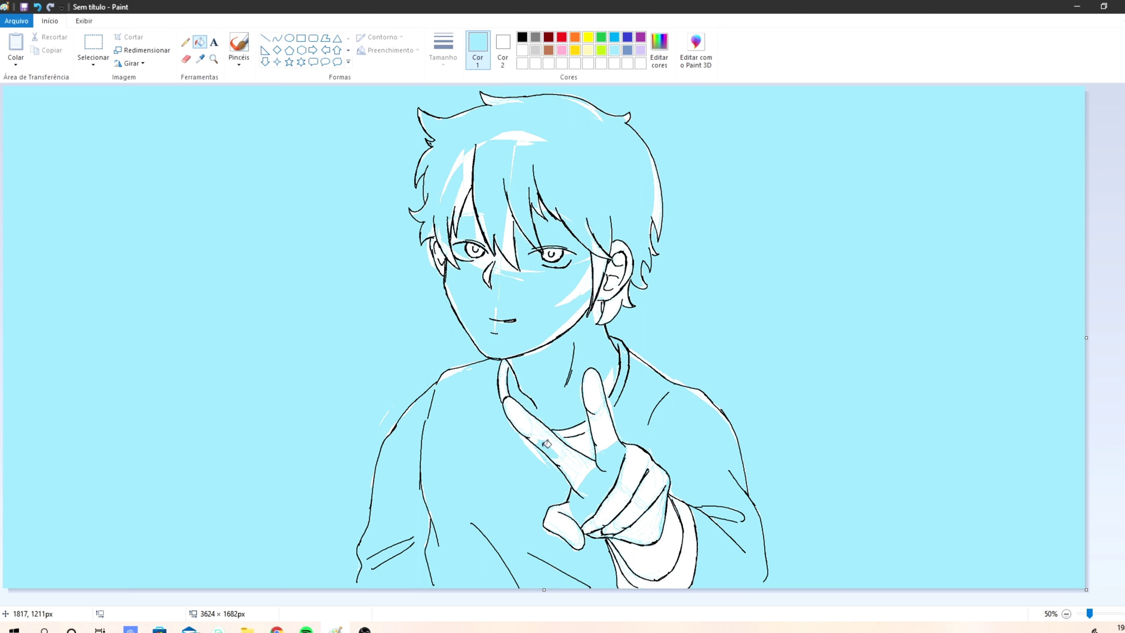
Step: Fill the raised fingers, the folded fingers and the sleeve cuff with light blue
left_click(519, 416)
left_click(635, 465)
left_click(650, 488)
left_click(671, 539)
left_click(678, 574)
Step: Refill the background, hair, face, neck, palm and lower raised finger with white
left_click(507, 54)
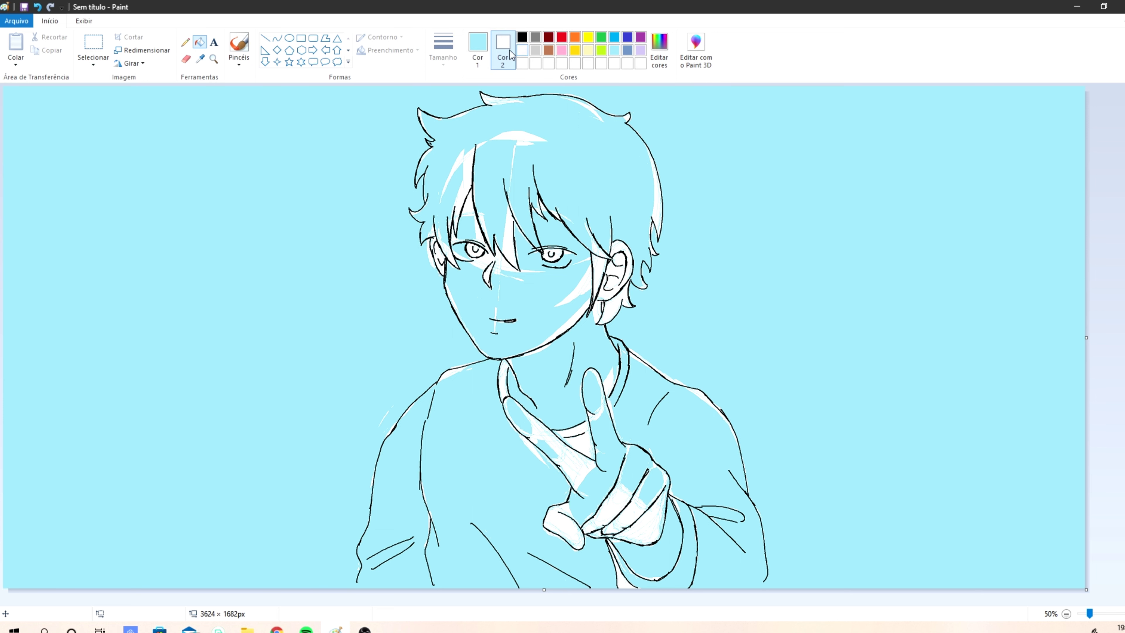
left_click(477, 51)
left_click(523, 50)
left_click(480, 166)
left_click(523, 297)
left_click(547, 377)
left_click(595, 483)
left_click(519, 419)
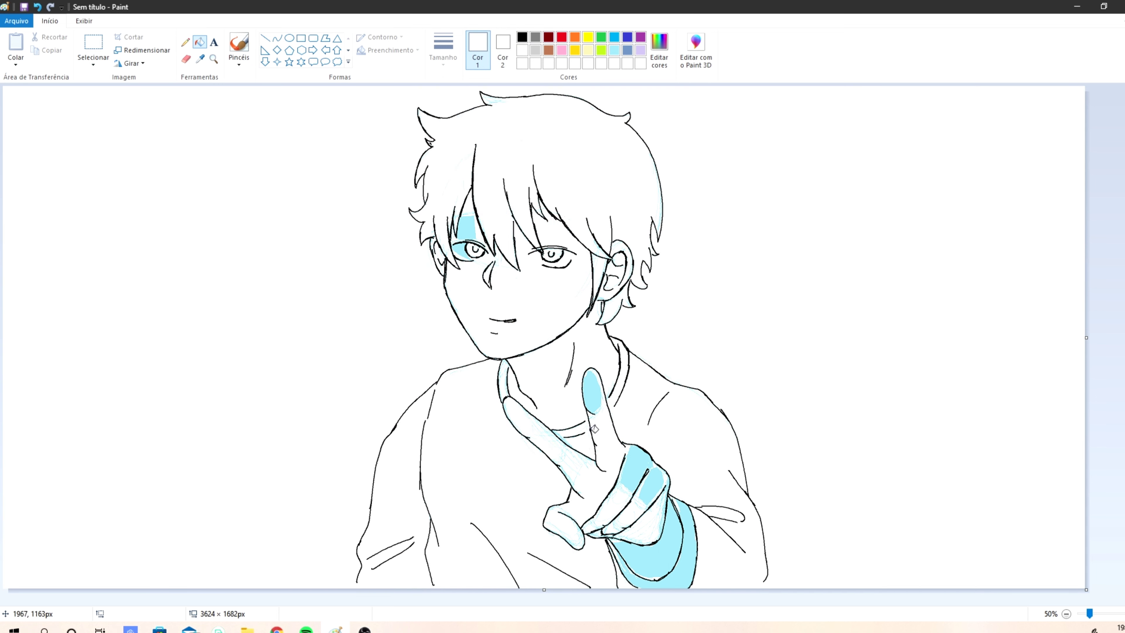
Step: Fill the leftover light blue patches on the fingers, cuff, forehead and left eye with white
left_click(592, 399)
left_click(632, 467)
left_click(651, 492)
left_click(667, 541)
left_click(679, 581)
left_click(465, 231)
left_click(459, 253)
Step: Set the drawing colour to light yellow for the skin
left_click(186, 58)
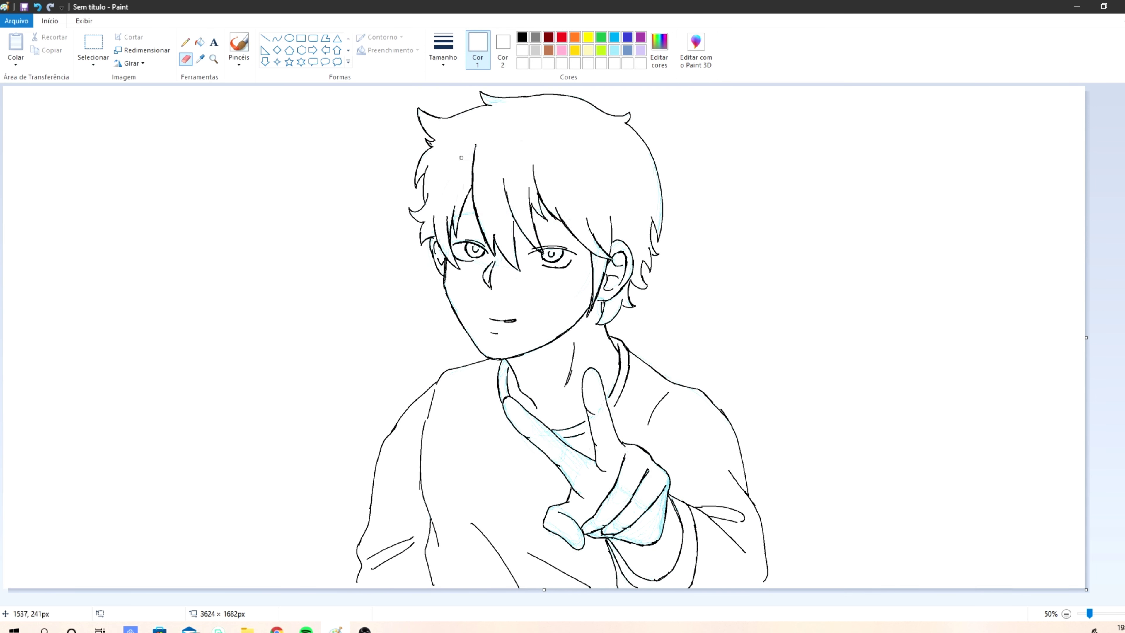
left_click(588, 50)
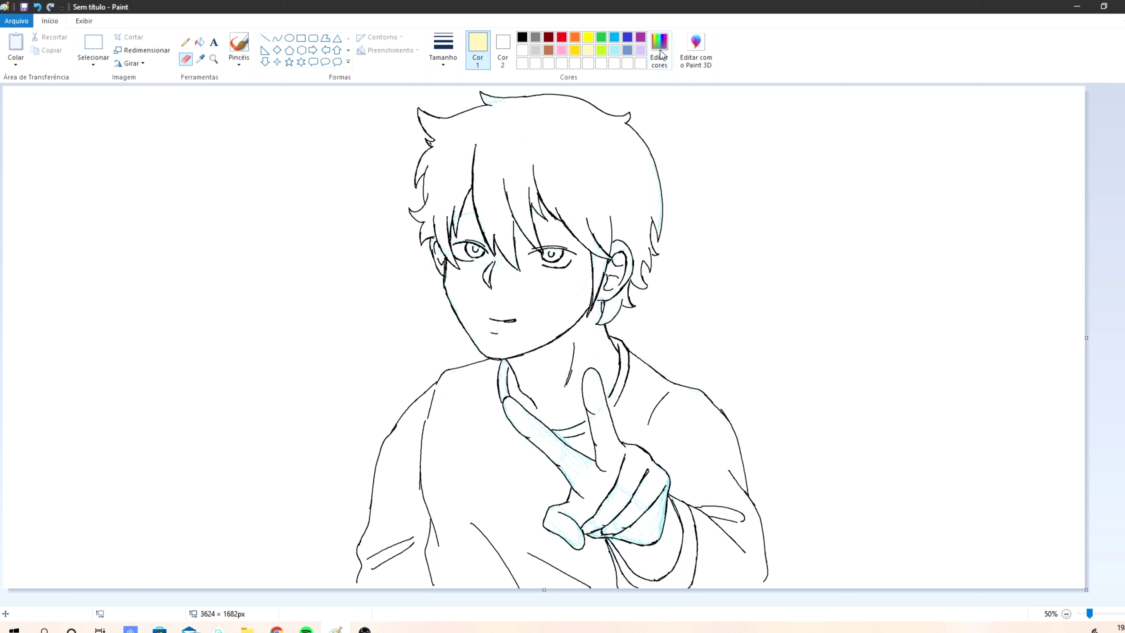
left_click(659, 48)
left_click(700, 217)
left_click(239, 42)
left_click(238, 61)
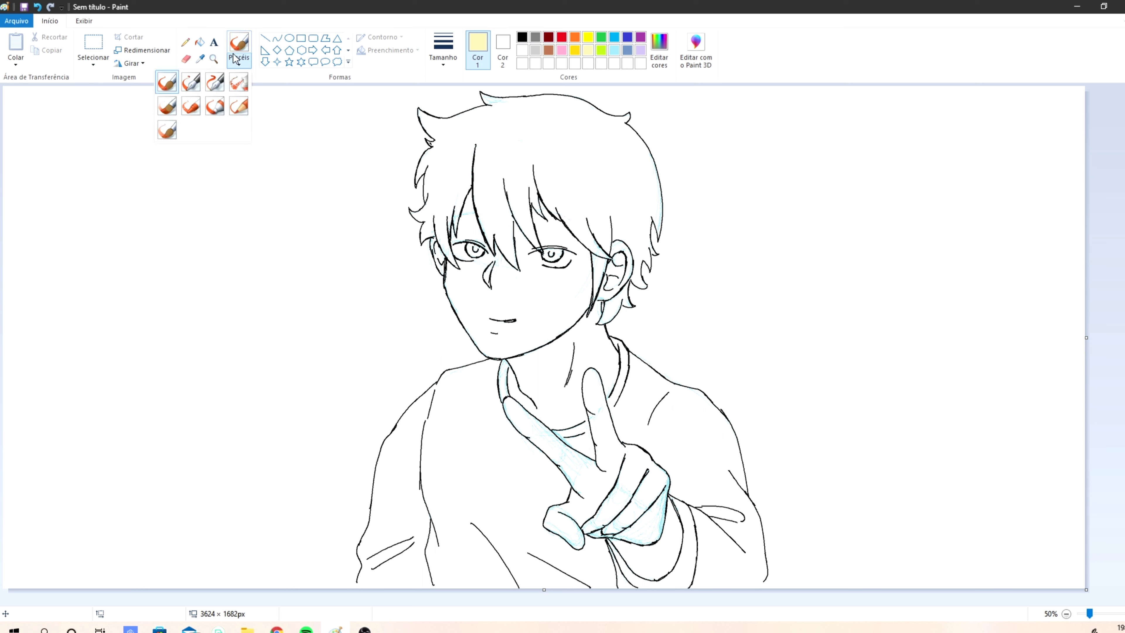
left_click(216, 113)
left_click_drag(512, 286, 493, 302)
key("ctrl+z")
Step: Brush light yellow along the fringe edges and face contour at 100% zoom, and fill the face with it
left_click(239, 62)
left_click(167, 81)
left_click(1124, 614)
left_click_drag(558, 602, 764, 602)
scroll(563, 339, "down", 1)
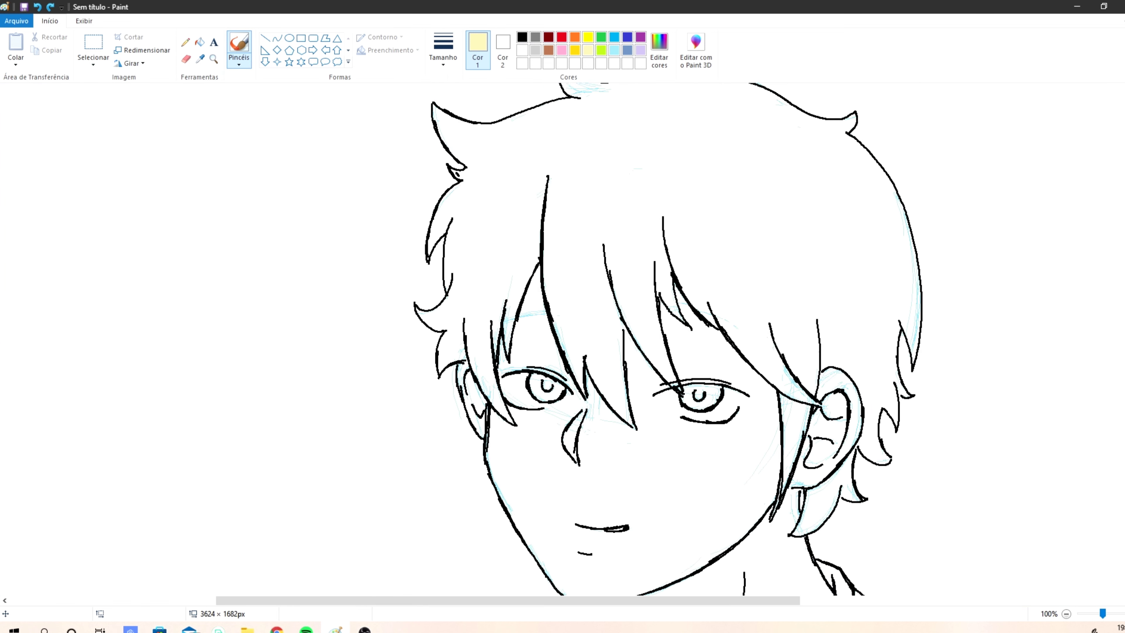
scroll(562, 339, "down", 3)
left_click(440, 67)
left_click(433, 108)
mouse_move(540, 117)
left_mouse_down()
mouse_move(554, 195)
mouse_move(525, 177)
mouse_move(571, 235)
mouse_move(508, 213)
left_mouse_up()
mouse_move(585, 220)
left_mouse_down()
mouse_move(576, 246)
mouse_move(629, 290)
mouse_move(585, 310)
mouse_move(594, 286)
mouse_move(643, 310)
left_mouse_up()
mouse_move(628, 189)
left_mouse_down()
mouse_move(637, 267)
mouse_move(650, 241)
mouse_move(658, 264)
mouse_move(644, 257)
mouse_move(652, 234)
mouse_move(633, 205)
mouse_move(654, 270)
mouse_move(637, 330)
mouse_move(571, 261)
mouse_move(491, 291)
left_mouse_up()
mouse_move(560, 306)
left_mouse_down()
mouse_move(540, 310)
mouse_move(509, 292)
mouse_move(504, 345)
mouse_move(492, 310)
mouse_move(524, 332)
mouse_move(556, 397)
left_mouse_up()
left_click(200, 43)
left_click(620, 346)
Step: Paint light yellow over the right part of the jawline, fill the neck and cover its crease and collar-side line
left_click(238, 42)
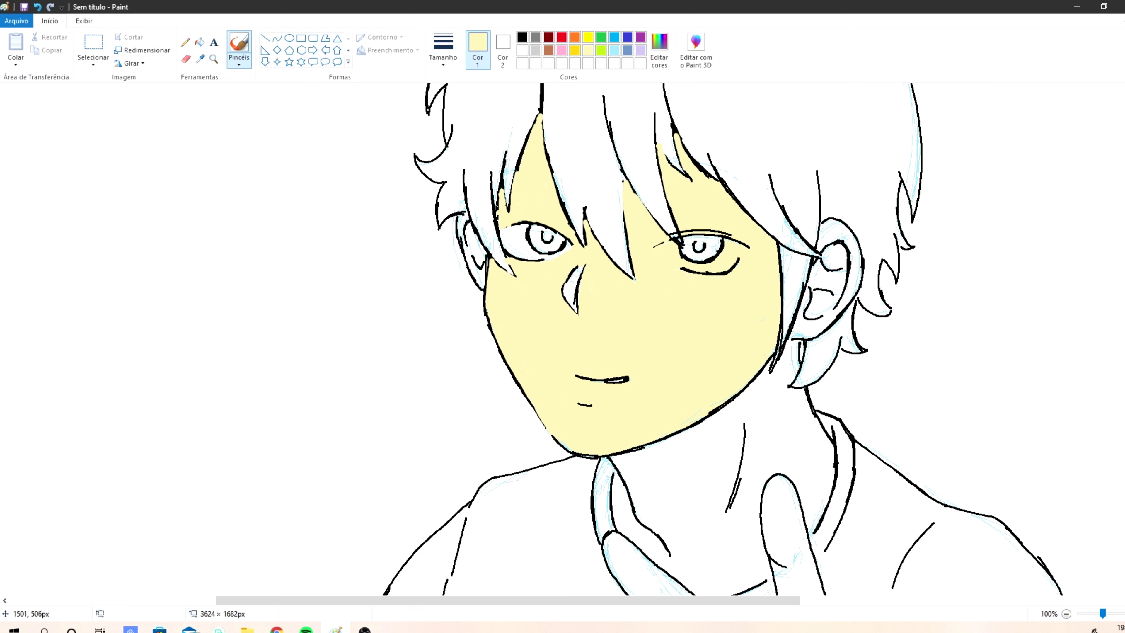
mouse_move(678, 430)
left_mouse_down()
mouse_move(752, 387)
mouse_move(787, 350)
left_mouse_up()
left_click(200, 42)
left_click(687, 488)
left_click(239, 48)
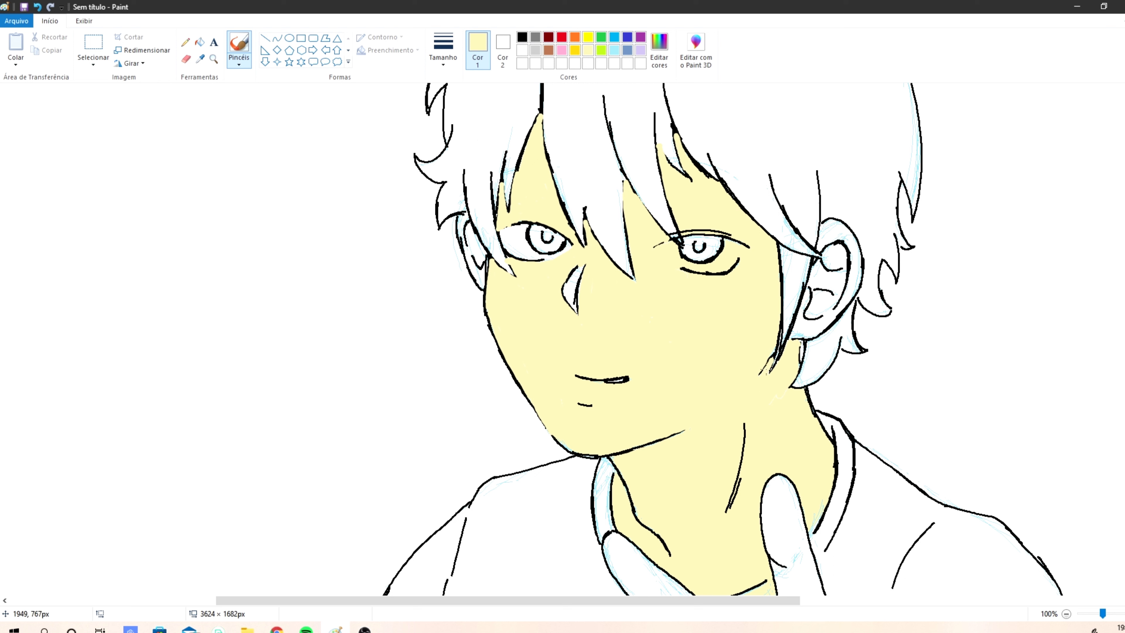
left_click_drag(746, 424, 736, 483)
left_click_drag(812, 534, 835, 444)
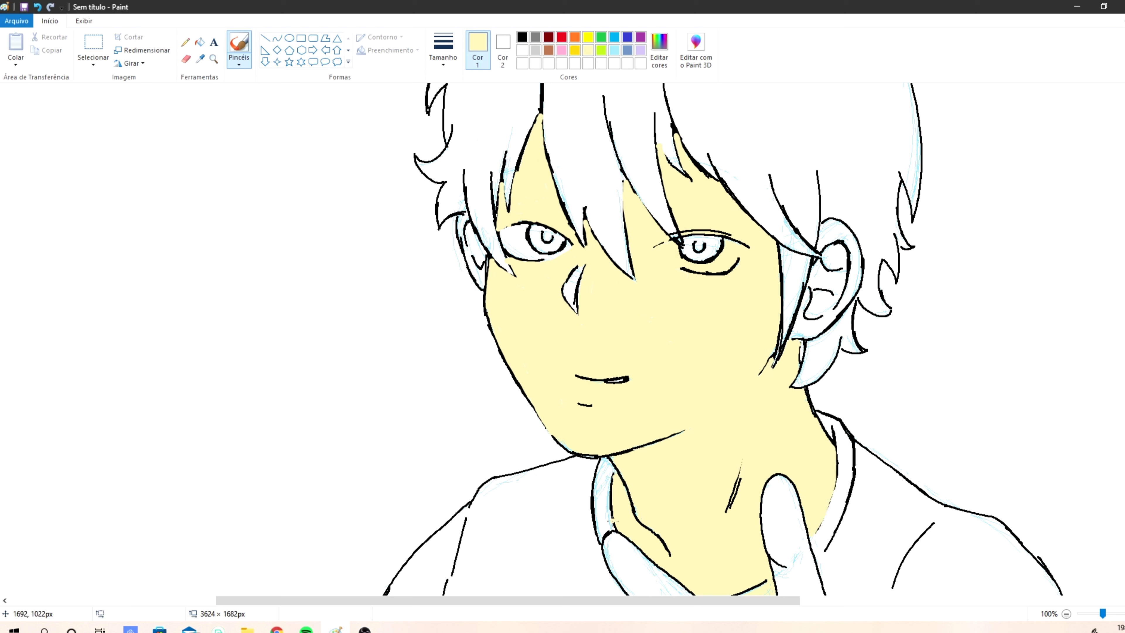
Step: Paint the ear light yellow and shade the inside of both ears and the nose with a custom darker yellow
mouse_move(820, 228)
left_mouse_down()
mouse_move(855, 257)
mouse_move(841, 310)
mouse_move(815, 332)
mouse_move(804, 288)
mouse_move(827, 286)
mouse_move(817, 282)
left_mouse_up()
left_click(659, 51)
left_click_drag(702, 252, 702, 261)
left_click(459, 395)
mouse_move(841, 266)
left_mouse_down()
mouse_move(840, 306)
mouse_move(833, 248)
mouse_move(811, 311)
mouse_move(833, 302)
mouse_move(810, 314)
left_mouse_up()
mouse_move(492, 239)
left_mouse_down()
mouse_move(474, 248)
mouse_move(480, 286)
left_mouse_up()
mouse_move(583, 266)
left_mouse_down()
mouse_move(565, 306)
mouse_move(576, 299)
left_mouse_up()
Step: Mix a deeper custom yellow and shade the left ear along the hair with it
left_click(660, 51)
left_click(703, 266)
left_click(462, 395)
left_click_drag(467, 218, 484, 255)
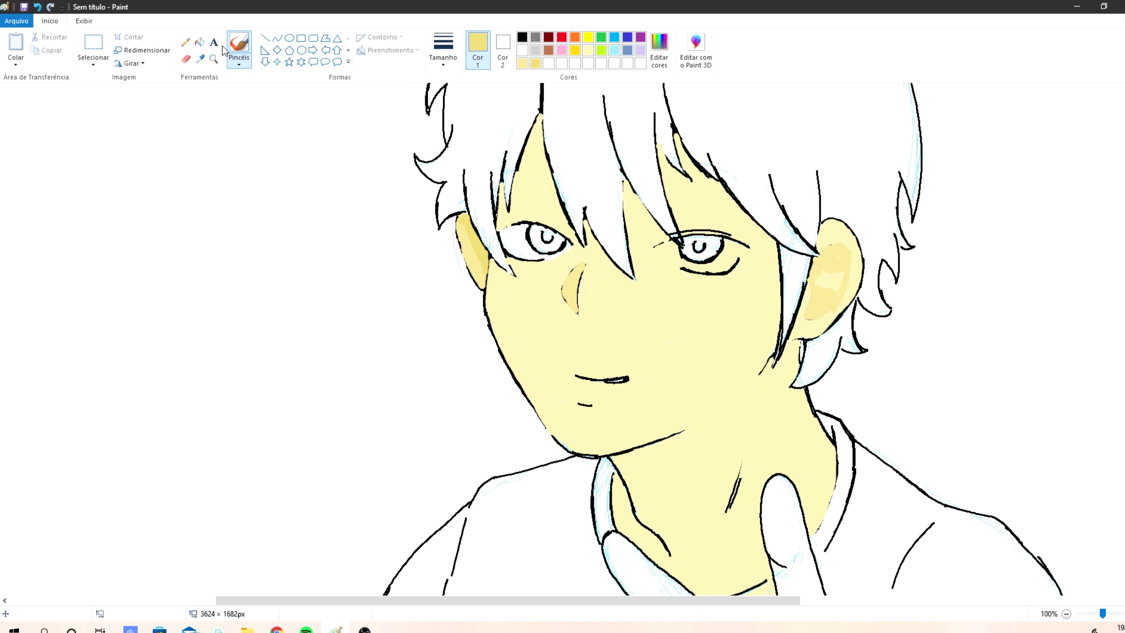
Step: Airbrush deeper yellow shading along the jawline and the sides of the neck
left_click(239, 61)
left_click(239, 81)
left_click(443, 59)
left_click(423, 157)
mouse_move(780, 334)
left_mouse_down()
mouse_move(690, 416)
mouse_move(649, 436)
left_mouse_up()
key("ctrl+z")
left_click(443, 60)
left_click(423, 154)
mouse_move(776, 312)
left_mouse_down()
mouse_move(650, 430)
mouse_move(596, 451)
mouse_move(776, 319)
mouse_move(549, 428)
left_mouse_up()
mouse_move(631, 481)
left_mouse_down()
mouse_move(625, 528)
mouse_move(684, 582)
left_mouse_up()
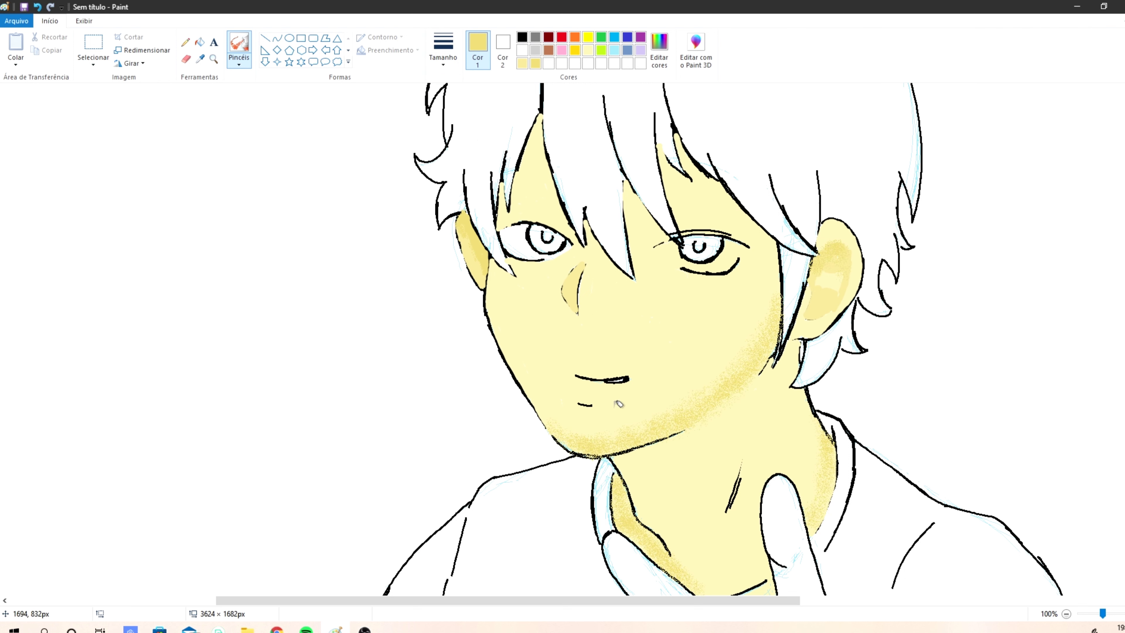
Step: Paint a solid deeper yellow shadow along the jaw and chin with the regular brush
left_click(1067, 614)
left_click(1124, 614)
left_click_drag(514, 601, 739, 602)
scroll(622, 420, "down", 5)
left_click(239, 62)
left_click(167, 82)
left_click(443, 57)
left_click(420, 155)
mouse_move(744, 355)
left_mouse_down()
mouse_move(743, 378)
mouse_move(740, 361)
mouse_move(633, 478)
mouse_move(567, 505)
mouse_move(663, 467)
left_mouse_up()
left_click_drag(537, 493, 500, 459)
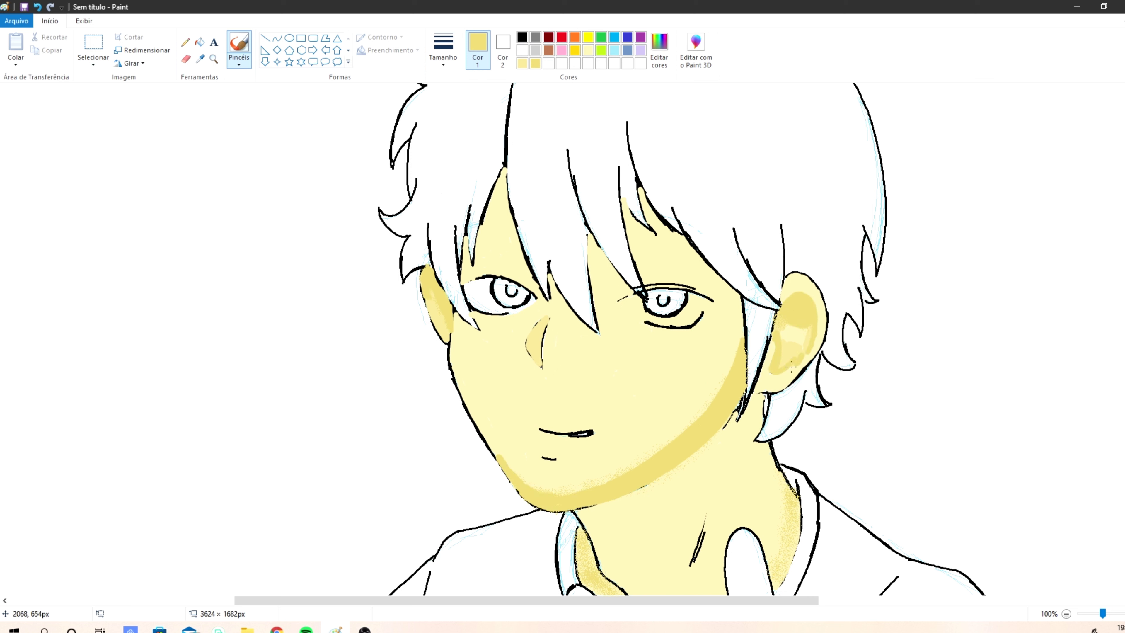
Step: Shade above both eyes and along the lower edges of the fringe strands in deeper yellow
mouse_move(538, 297)
left_mouse_down()
mouse_move(509, 273)
mouse_move(484, 270)
left_mouse_up()
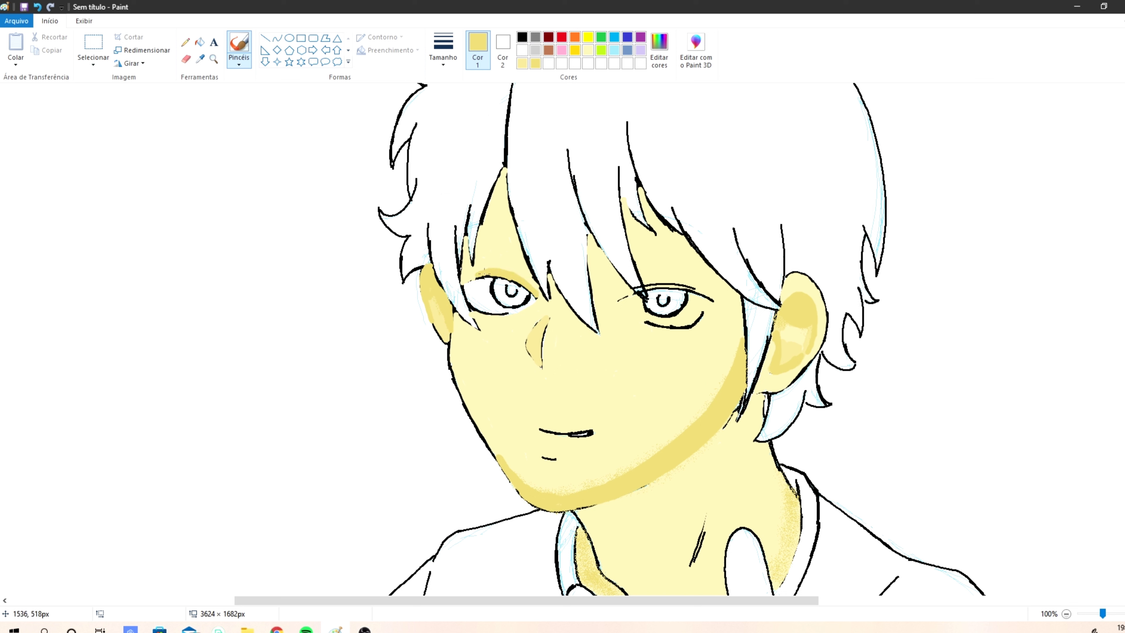
mouse_move(619, 295)
left_mouse_down()
mouse_move(672, 285)
mouse_move(714, 300)
left_mouse_up()
mouse_move(677, 232)
left_mouse_down()
mouse_move(744, 301)
mouse_move(749, 351)
left_mouse_up()
mouse_move(671, 226)
left_mouse_down()
mouse_move(708, 271)
mouse_move(637, 190)
left_mouse_up()
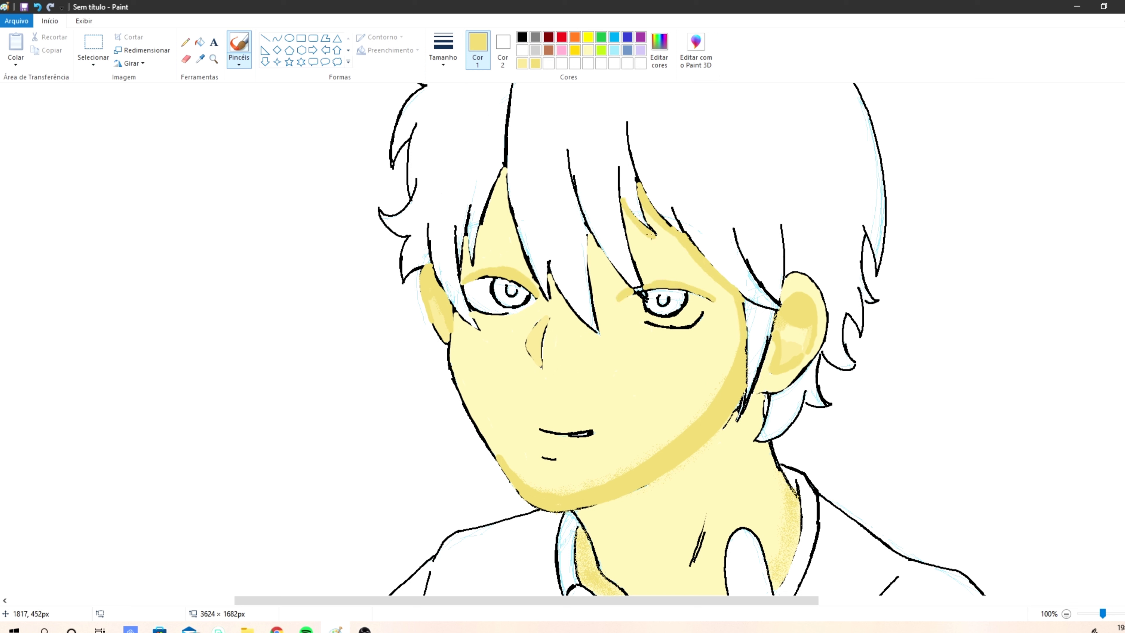
left_click_drag(652, 234, 624, 217)
mouse_move(588, 234)
left_mouse_down()
mouse_move(626, 282)
mouse_move(593, 253)
mouse_move(563, 307)
mouse_move(509, 228)
mouse_move(496, 178)
left_mouse_up()
left_click_drag(467, 236, 462, 238)
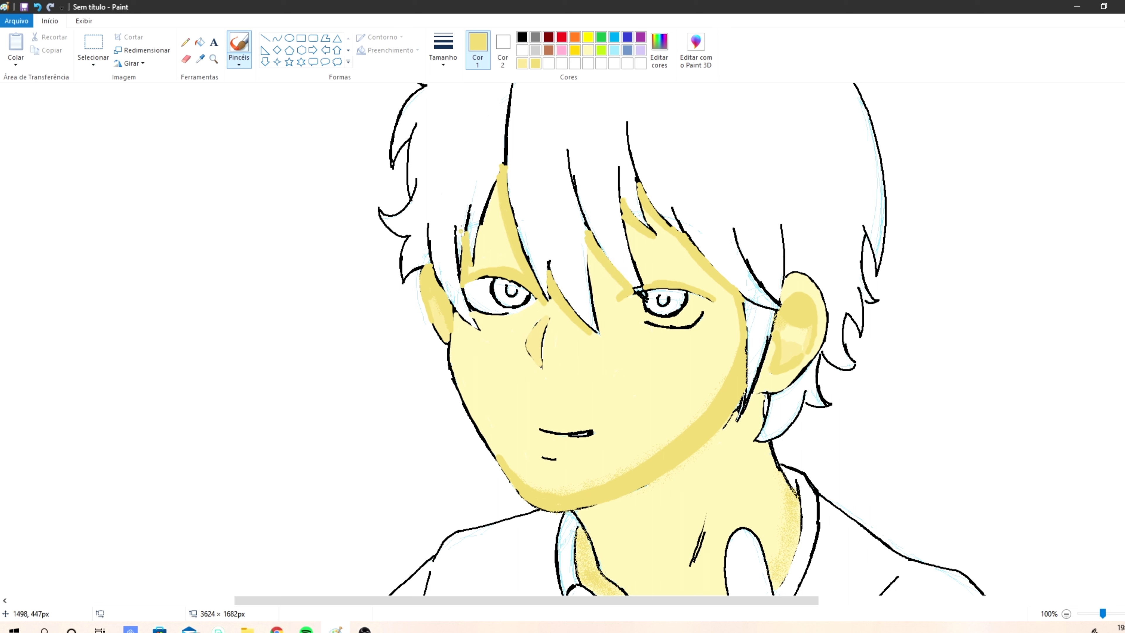
Step: Shade the nose, the left cheek contour, the mark below the mouth and the neck crease in deeper yellow
left_click_drag(549, 315, 538, 363)
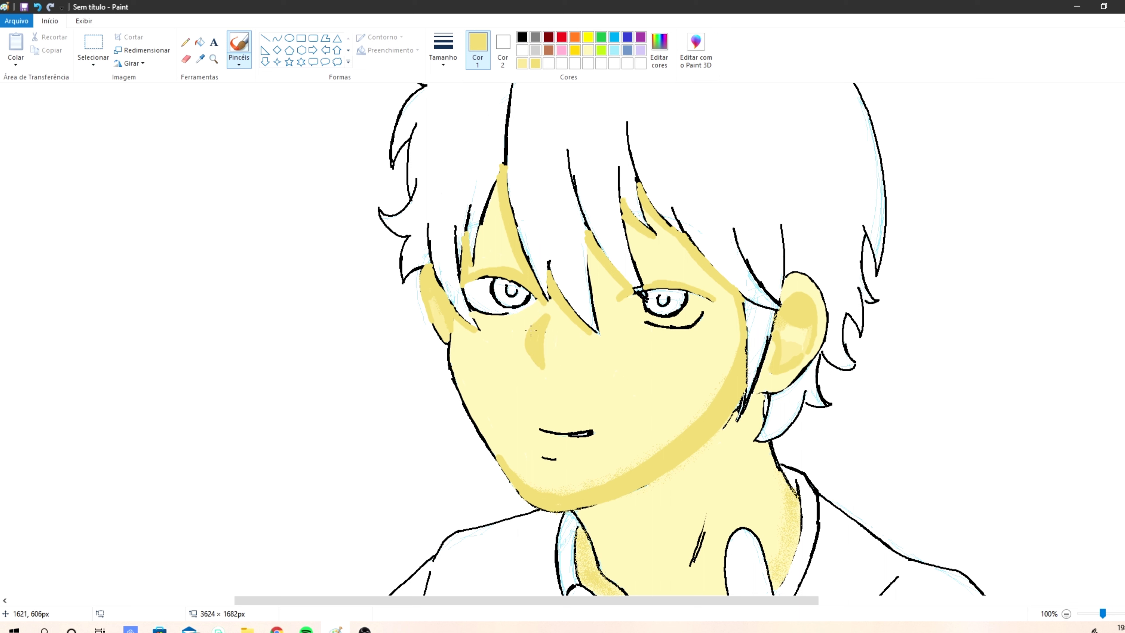
left_click(443, 48)
left_click(417, 139)
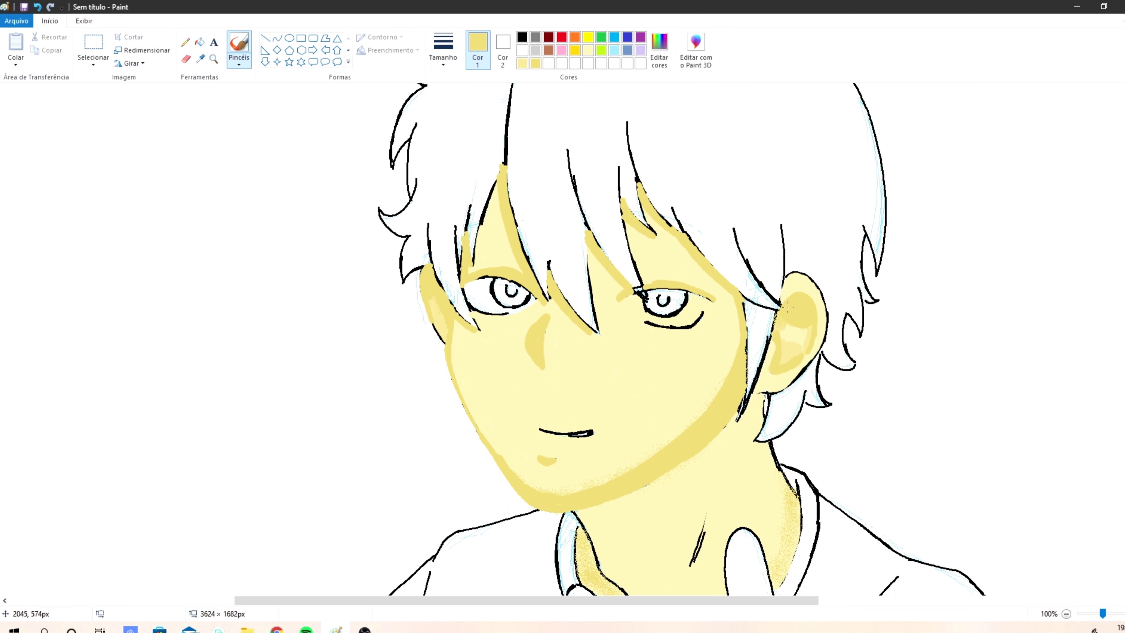
left_click_drag(704, 524, 708, 506)
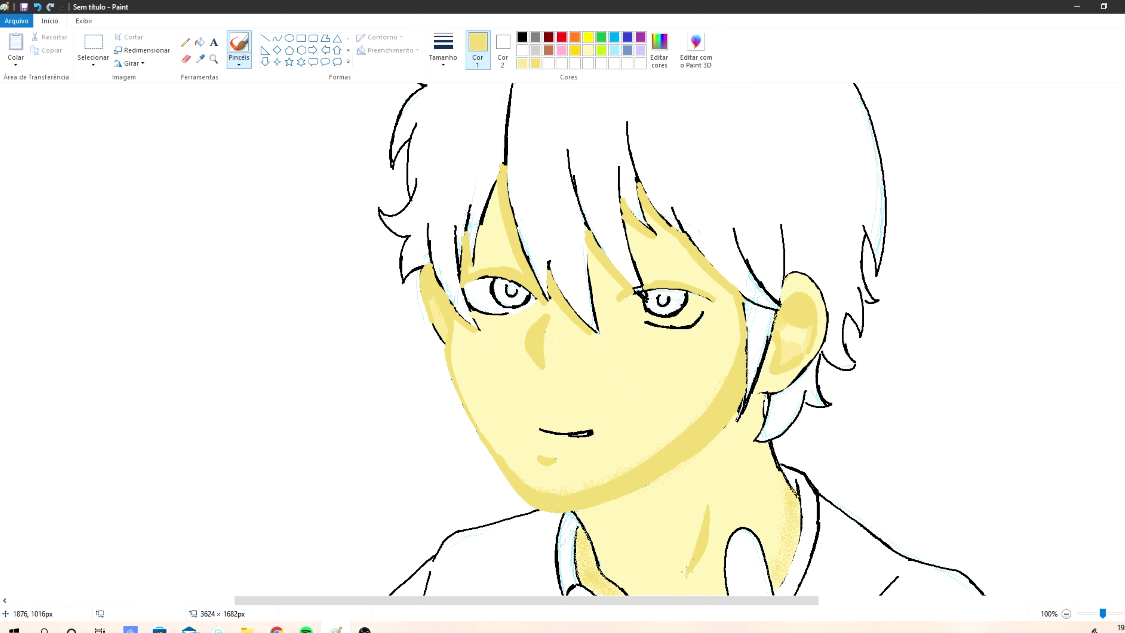
Step: Paint a solid deeper yellow shadow on the neck along the left collar and down to the neckline
scroll(688, 571, "down", 3)
left_click_drag(572, 382, 598, 441)
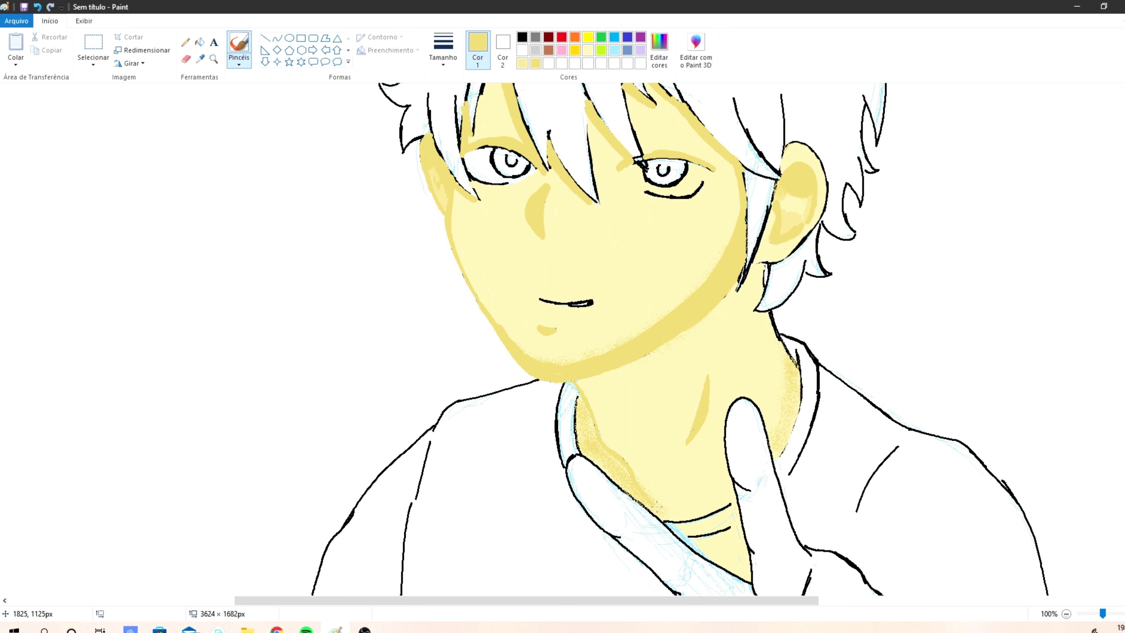
mouse_move(686, 520)
left_mouse_down()
mouse_move(638, 493)
mouse_move(618, 464)
left_mouse_up()
left_click(443, 51)
left_click(414, 124)
left_click_drag(581, 397, 583, 443)
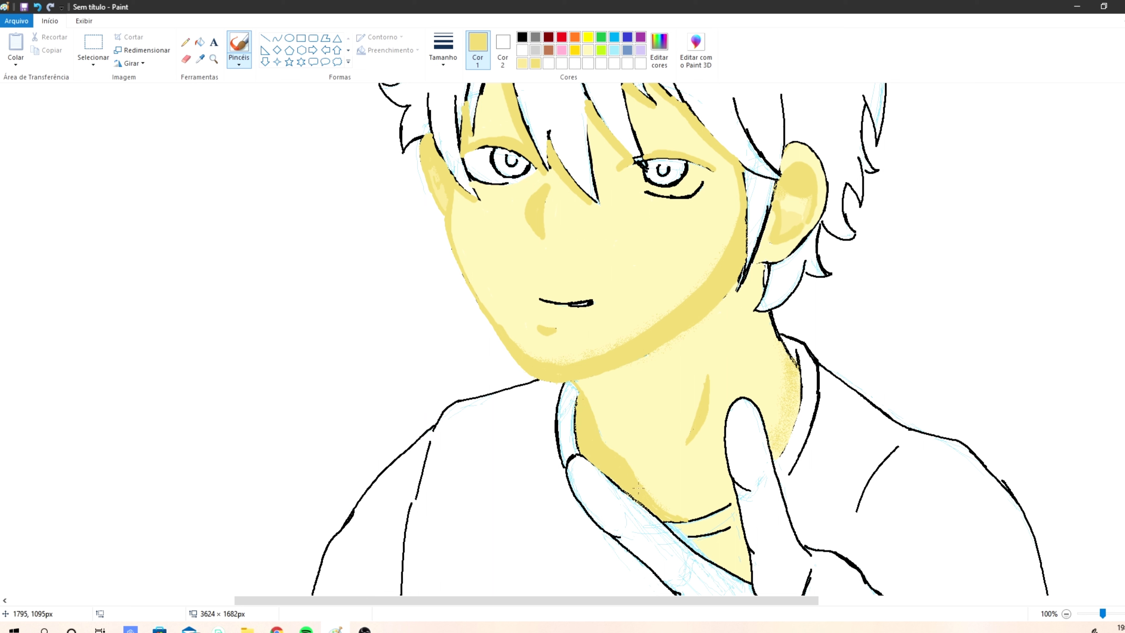
Step: Clean up the inner edge of the jaw and chin shadow with the sampled pale yellow skin colour
left_click(200, 58)
left_click(656, 291)
left_click_drag(728, 244, 665, 312)
left_click(443, 52)
mouse_move(730, 235)
left_mouse_down()
mouse_move(624, 340)
mouse_move(556, 359)
left_mouse_up()
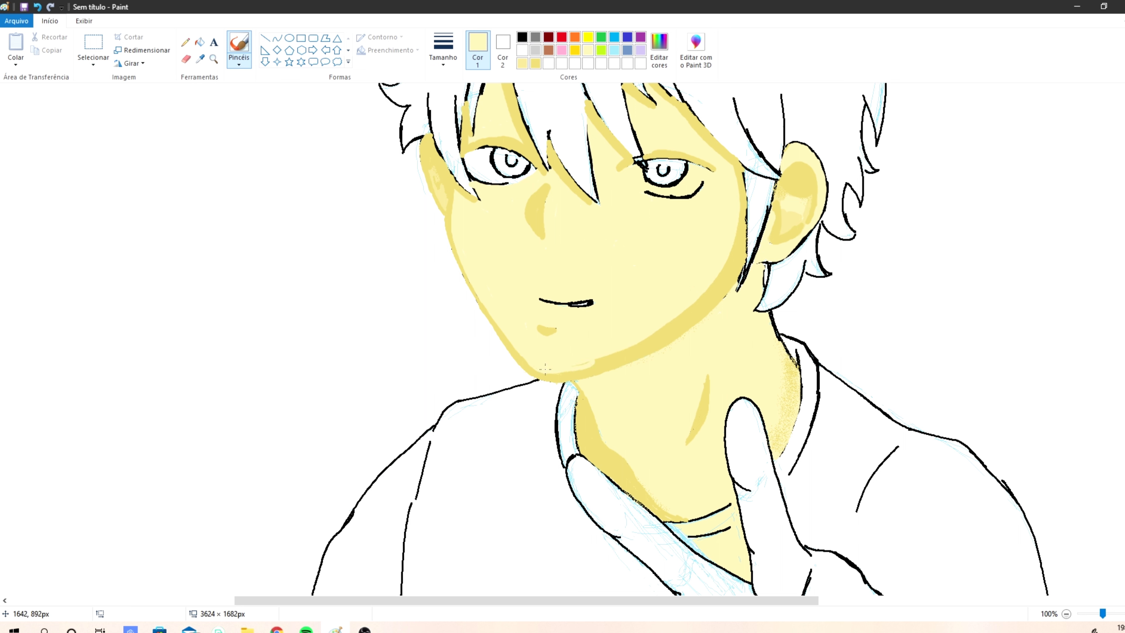
left_click_drag(545, 369, 669, 320)
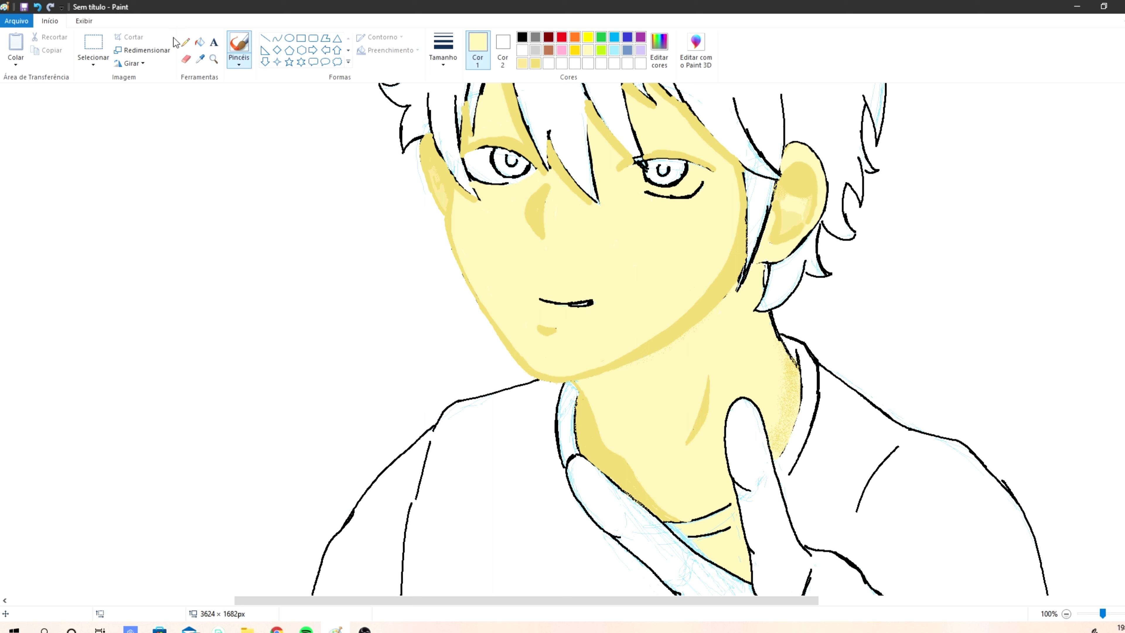
Step: Paint solid deeper yellow shadows on the right side of the neck along the collar and along the neckline
left_click(200, 61)
left_click(731, 268)
mouse_move(795, 377)
left_mouse_down()
mouse_move(768, 310)
mouse_move(776, 444)
left_mouse_up()
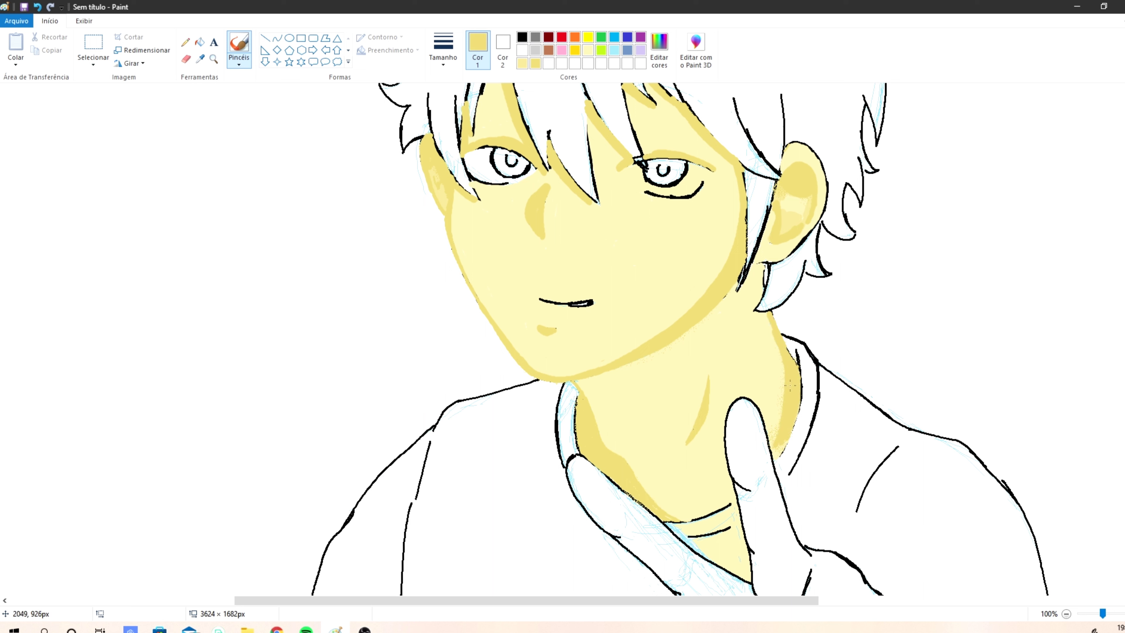
left_click_drag(708, 513, 734, 493)
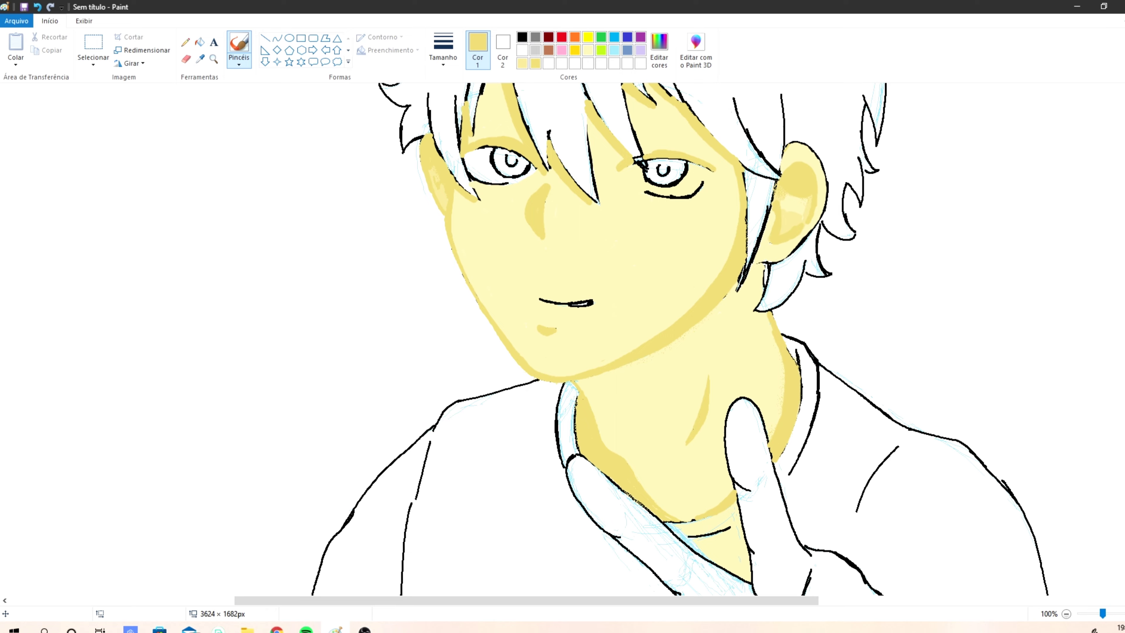
Step: Paint deeper yellow shadows along the outer edges of both raised fingers and the thumb, and fill the palm
scroll(683, 339, "down", 5)
mouse_move(745, 179)
left_mouse_down()
mouse_move(732, 195)
mouse_move(756, 271)
mouse_move(731, 231)
mouse_move(753, 270)
mouse_move(778, 382)
mouse_move(758, 362)
mouse_move(728, 233)
left_mouse_up()
mouse_move(572, 240)
left_mouse_down()
mouse_move(736, 437)
mouse_move(592, 286)
mouse_move(616, 312)
left_mouse_up()
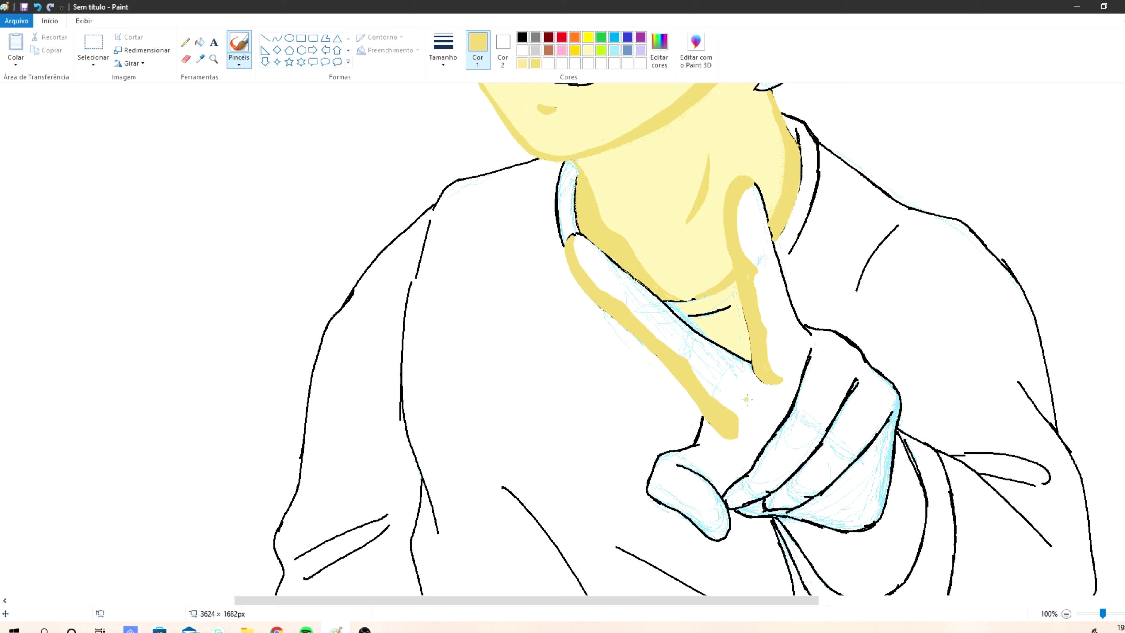
left_click_drag(807, 355, 776, 394)
mouse_move(769, 385)
left_mouse_down()
mouse_move(676, 463)
mouse_move(720, 494)
mouse_move(687, 461)
mouse_move(711, 535)
mouse_move(651, 494)
mouse_move(717, 532)
left_mouse_up()
left_click(200, 42)
left_click(735, 445)
left_click(239, 52)
left_click_drag(811, 354, 799, 393)
Step: Mix a golden-orange shadow colour and paint it on the palm beside the curled fingers
left_click(659, 51)
left_click_drag(701, 266, 702, 276)
left_click(459, 396)
left_click_drag(804, 362, 767, 432)
left_click(659, 51)
left_click_drag(587, 266, 590, 264)
left_click(459, 395)
mouse_move(805, 361)
left_mouse_down()
mouse_move(747, 468)
mouse_move(705, 479)
left_mouse_up()
mouse_move(788, 399)
left_mouse_down()
mouse_move(760, 437)
mouse_move(698, 475)
left_mouse_up()
Step: Shade the palm, the neck beside the left collar, both raised fingers and the thumb in golden orange with a textured brush
left_click(238, 64)
left_click(239, 83)
left_click(442, 60)
left_click(418, 84)
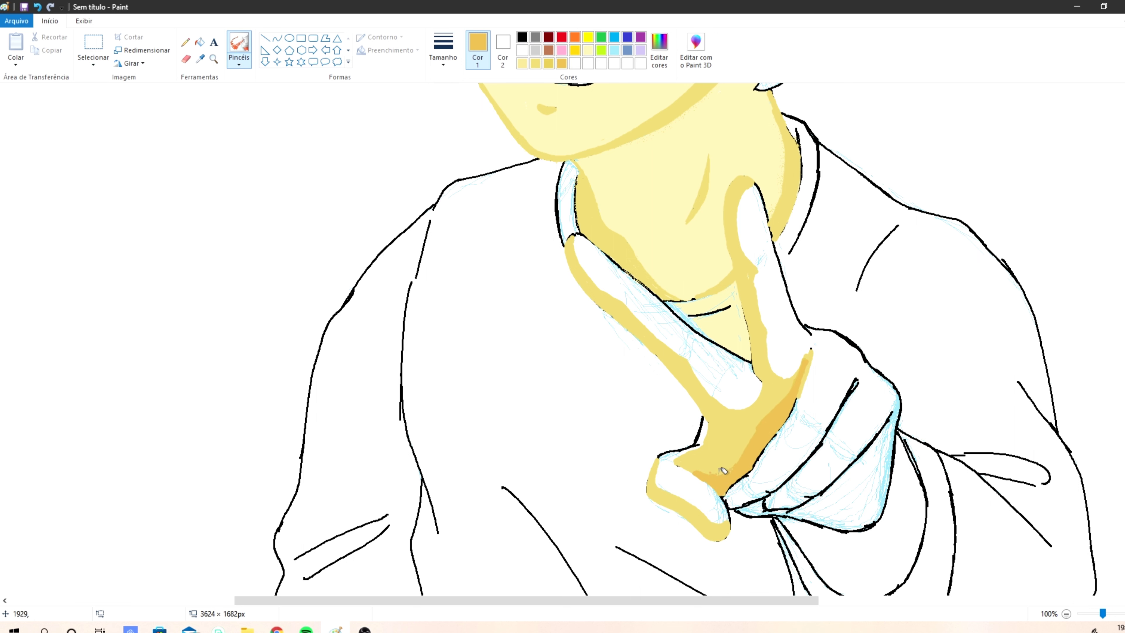
mouse_move(761, 431)
left_mouse_down()
mouse_move(683, 465)
mouse_move(745, 445)
left_mouse_up()
mouse_move(586, 202)
left_mouse_down()
mouse_move(586, 221)
mouse_move(593, 208)
mouse_move(638, 277)
left_mouse_up()
mouse_move(565, 244)
left_mouse_down()
mouse_move(705, 423)
mouse_move(565, 262)
left_mouse_up()
left_click_drag(741, 180, 737, 236)
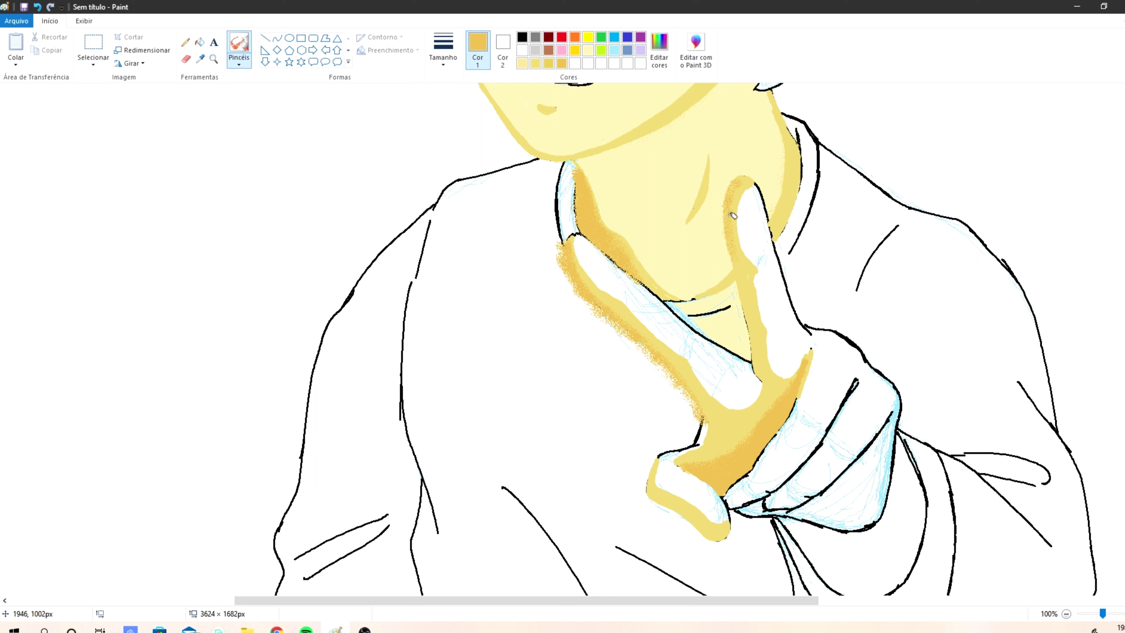
mouse_move(651, 465)
left_mouse_down()
mouse_move(654, 499)
mouse_move(686, 507)
left_mouse_up()
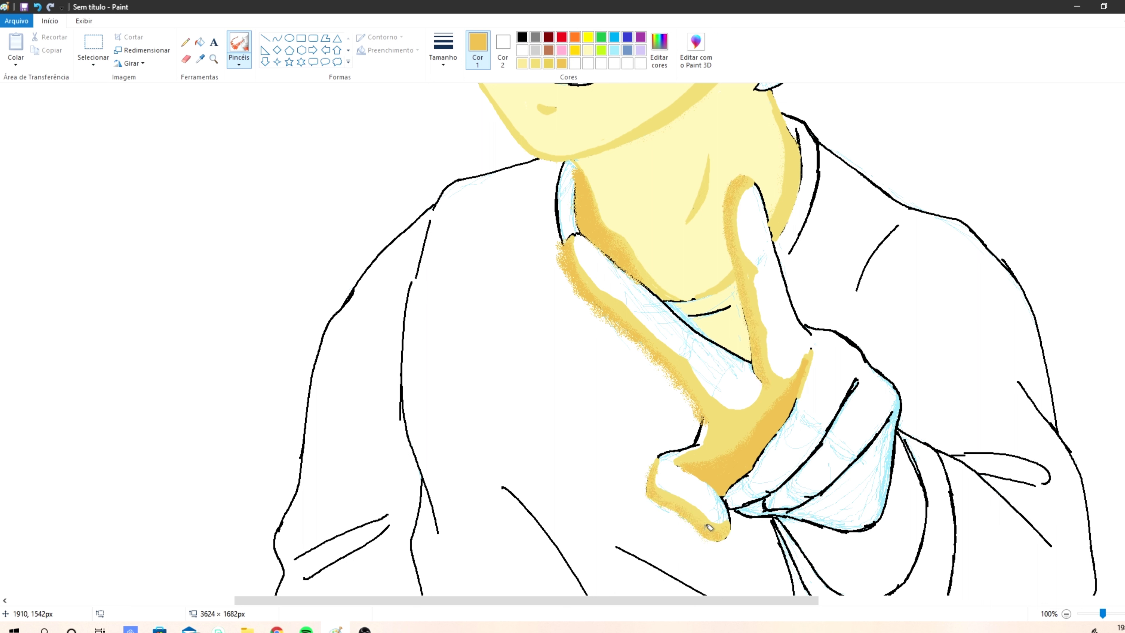
Step: Paint deeper yellow shadows along the curled fingers with the regular brush
left_click(200, 59)
left_click(751, 272)
left_click(239, 63)
left_click(168, 83)
mouse_move(810, 361)
left_mouse_down()
mouse_move(800, 418)
mouse_move(746, 497)
mouse_move(803, 498)
mouse_move(790, 483)
mouse_move(857, 390)
mouse_move(849, 409)
left_mouse_up()
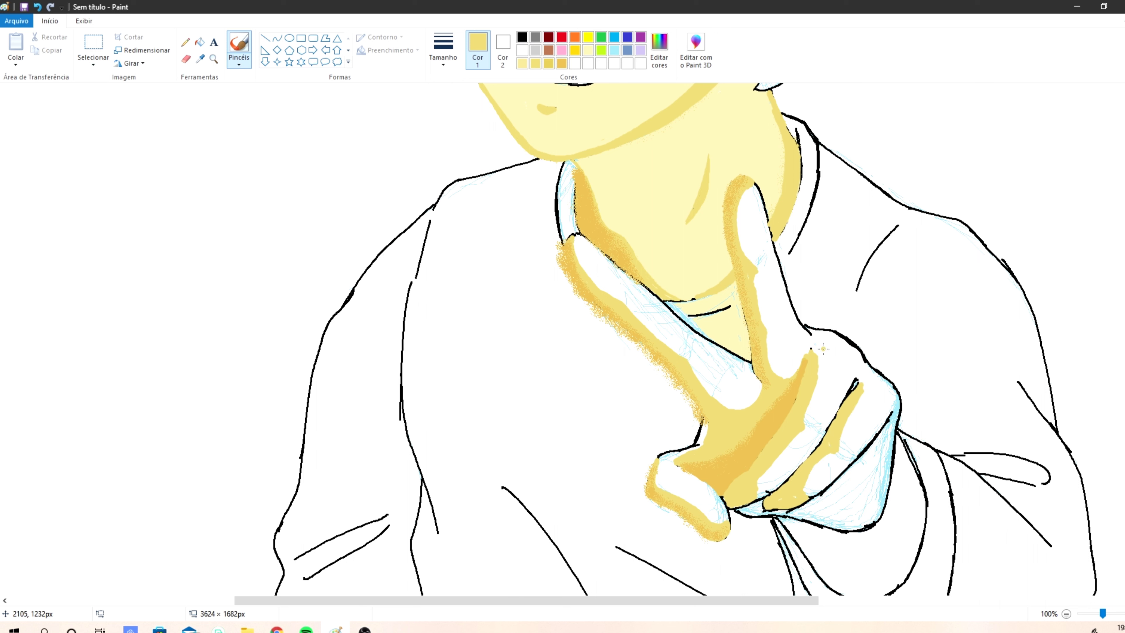
Step: Paint golden-orange shadows beneath the curled fingers and on the wrist inside the sleeve
left_click(200, 59)
left_click(588, 211)
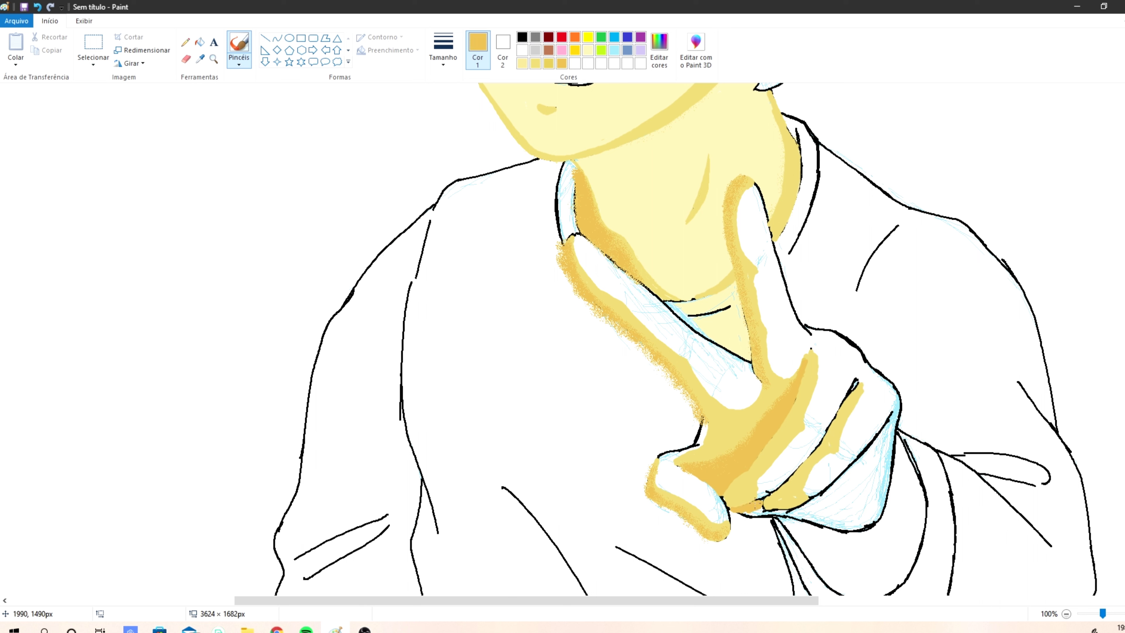
mouse_move(891, 420)
left_mouse_down()
mouse_move(832, 477)
mouse_move(762, 511)
mouse_move(861, 471)
mouse_move(793, 523)
mouse_move(813, 554)
mouse_move(830, 553)
mouse_move(822, 503)
mouse_move(855, 558)
left_mouse_up()
Step: Shade the wrist and the outer side of the hand in deeper yellow, blending the edges with a textured brush
left_click(200, 59)
left_click(794, 470)
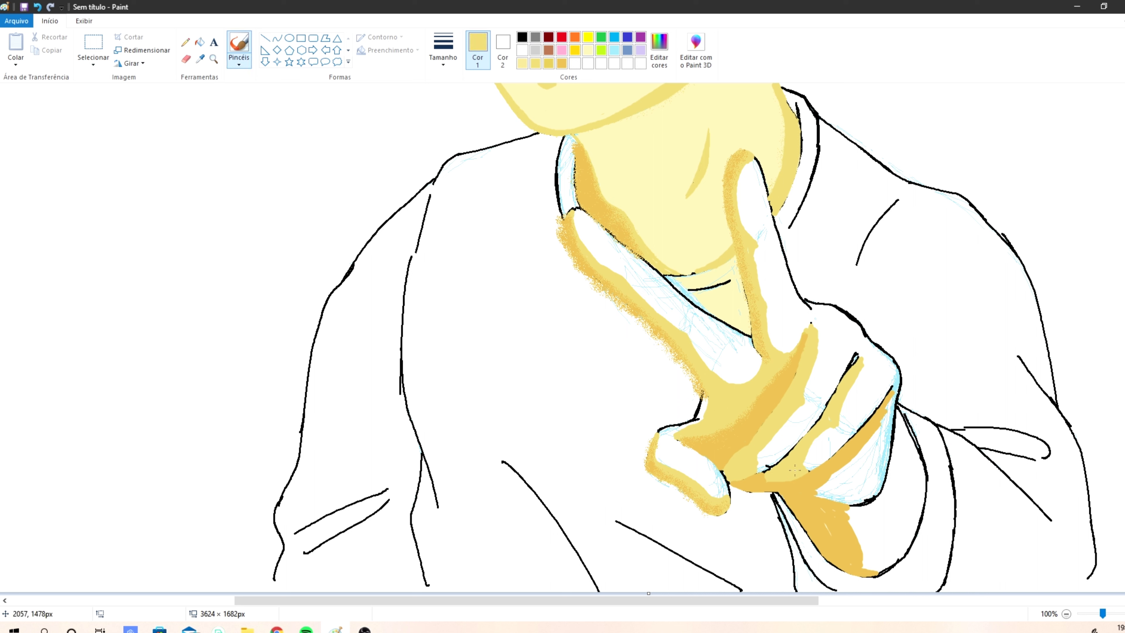
mouse_move(891, 364)
left_mouse_down()
mouse_move(870, 441)
mouse_move(837, 494)
mouse_move(844, 449)
mouse_move(893, 461)
mouse_move(868, 505)
mouse_move(895, 439)
mouse_move(851, 528)
mouse_move(869, 565)
left_mouse_up()
left_click(239, 63)
left_click(243, 77)
mouse_move(875, 517)
left_mouse_down()
mouse_move(904, 463)
mouse_move(879, 438)
mouse_move(828, 474)
mouse_move(833, 483)
mouse_move(863, 370)
left_mouse_up()
Step: Blend pale yellow skin colour along the shadow edges of the wrist, fingers and thumb with a textured brush
left_click(200, 59)
left_click(709, 248)
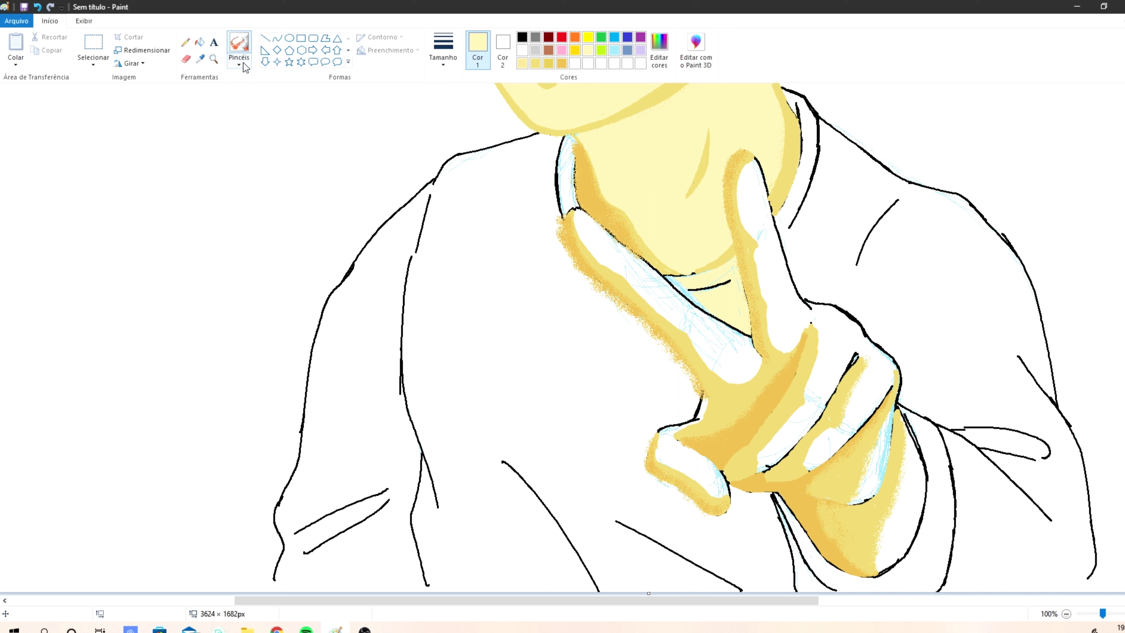
left_click(239, 63)
left_click(239, 84)
mouse_move(889, 508)
left_mouse_down()
mouse_move(888, 555)
mouse_move(864, 553)
mouse_move(907, 465)
mouse_move(872, 447)
mouse_move(825, 494)
mouse_move(851, 437)
mouse_move(840, 494)
mouse_move(859, 393)
mouse_move(809, 458)
mouse_move(816, 350)
mouse_move(794, 424)
mouse_move(761, 453)
mouse_move(782, 344)
mouse_move(750, 163)
left_mouse_up()
mouse_move(775, 248)
left_mouse_down()
mouse_move(607, 261)
mouse_move(699, 348)
mouse_move(635, 282)
left_mouse_up()
mouse_move(712, 497)
left_mouse_down()
mouse_move(660, 442)
mouse_move(714, 505)
left_mouse_up()
Step: Cover the remaining white areas of the index finger and thumb with pale yellow skin colour
left_click(239, 62)
left_click(239, 82)
mouse_move(581, 215)
left_mouse_down()
mouse_move(633, 259)
mouse_move(584, 227)
mouse_move(608, 253)
mouse_move(657, 274)
mouse_move(759, 356)
mouse_move(722, 323)
mouse_move(662, 297)
mouse_move(678, 297)
mouse_move(754, 365)
left_mouse_up()
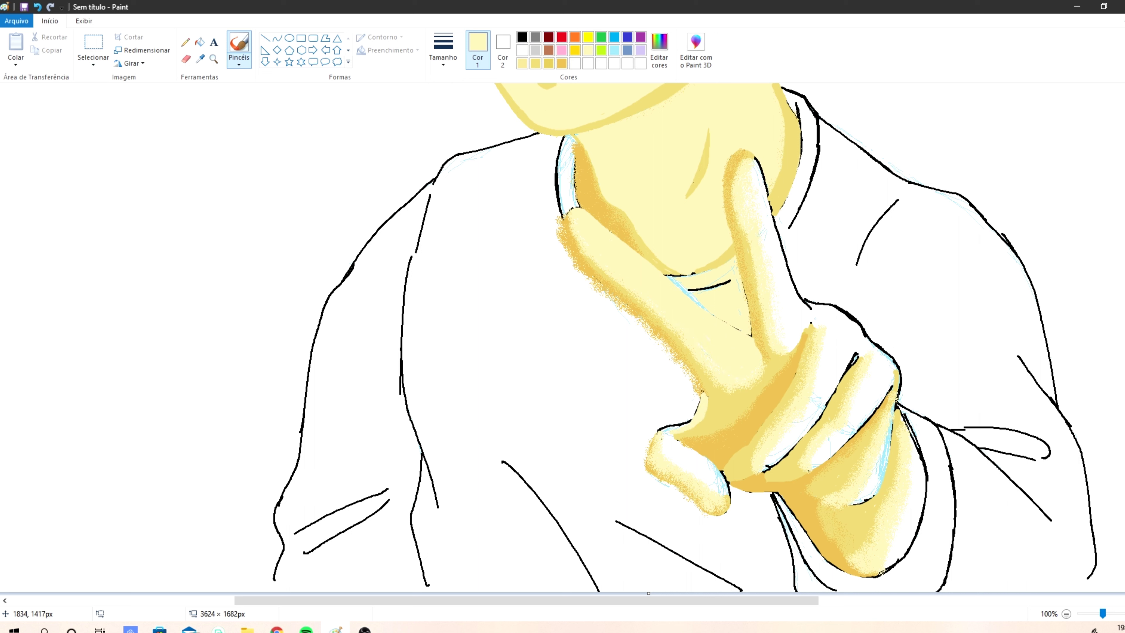
left_click_drag(672, 437, 713, 471)
mouse_move(725, 509)
left_mouse_down()
mouse_move(711, 470)
mouse_move(667, 436)
mouse_move(694, 476)
mouse_move(657, 441)
mouse_move(725, 385)
left_mouse_up()
Step: Paint the middle finger, back of the hand, curled fingers and wrist solid pale yellow with the regular brush
left_click(239, 62)
left_click(167, 92)
left_click(239, 63)
left_click(168, 84)
mouse_move(828, 330)
left_mouse_down()
mouse_move(853, 358)
mouse_move(786, 455)
mouse_move(765, 454)
mouse_move(844, 337)
left_mouse_up()
mouse_move(750, 155)
left_mouse_down()
mouse_move(784, 277)
mouse_move(900, 390)
left_mouse_up()
left_click_drag(874, 357, 816, 466)
mouse_move(816, 466)
left_mouse_down()
mouse_move(853, 437)
mouse_move(884, 379)
left_mouse_up()
mouse_move(884, 378)
left_mouse_down()
mouse_move(861, 421)
mouse_move(890, 390)
mouse_move(889, 427)
mouse_move(840, 500)
left_mouse_up()
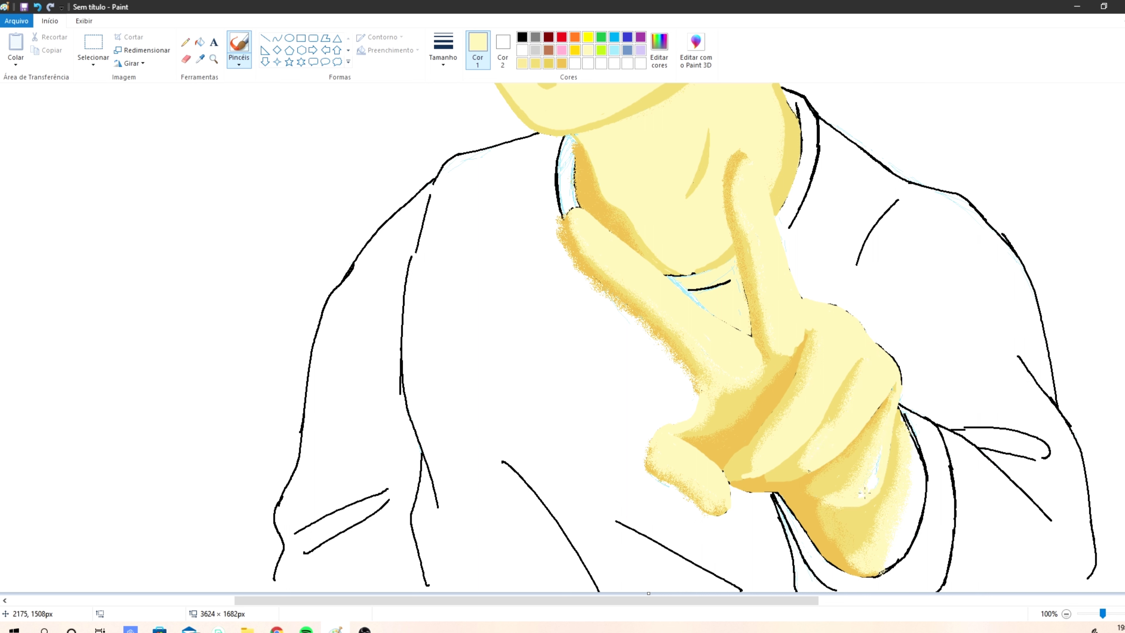
mouse_move(909, 444)
left_mouse_down()
mouse_move(906, 534)
mouse_move(918, 518)
mouse_move(891, 566)
left_mouse_up()
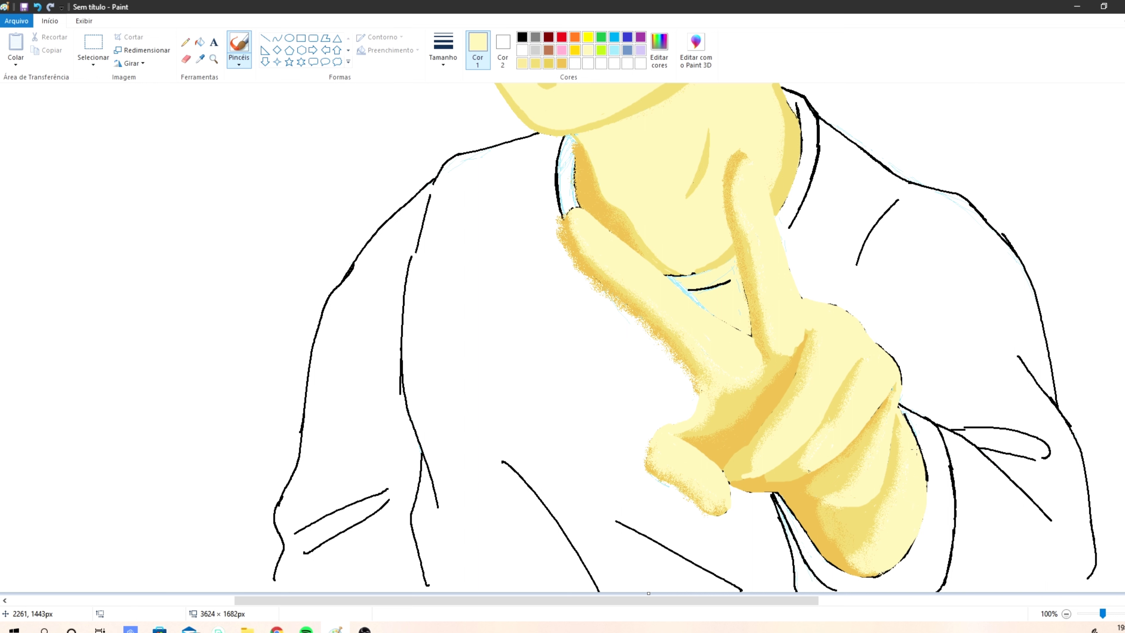
left_click(1066, 613)
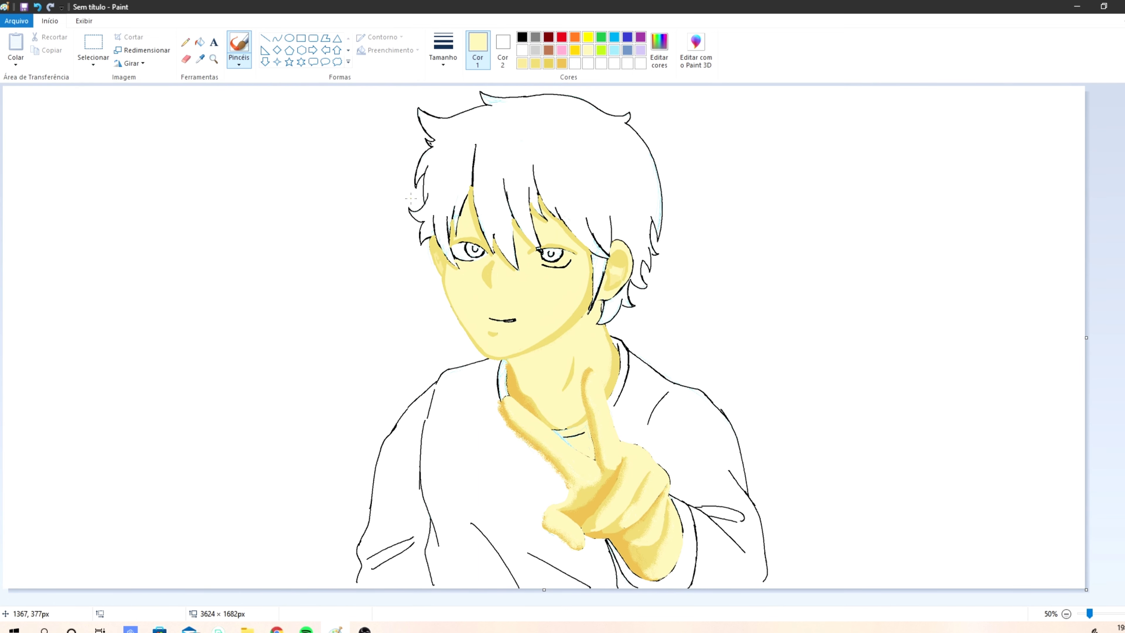
left_click(199, 42)
left_click(627, 50)
left_click(753, 193)
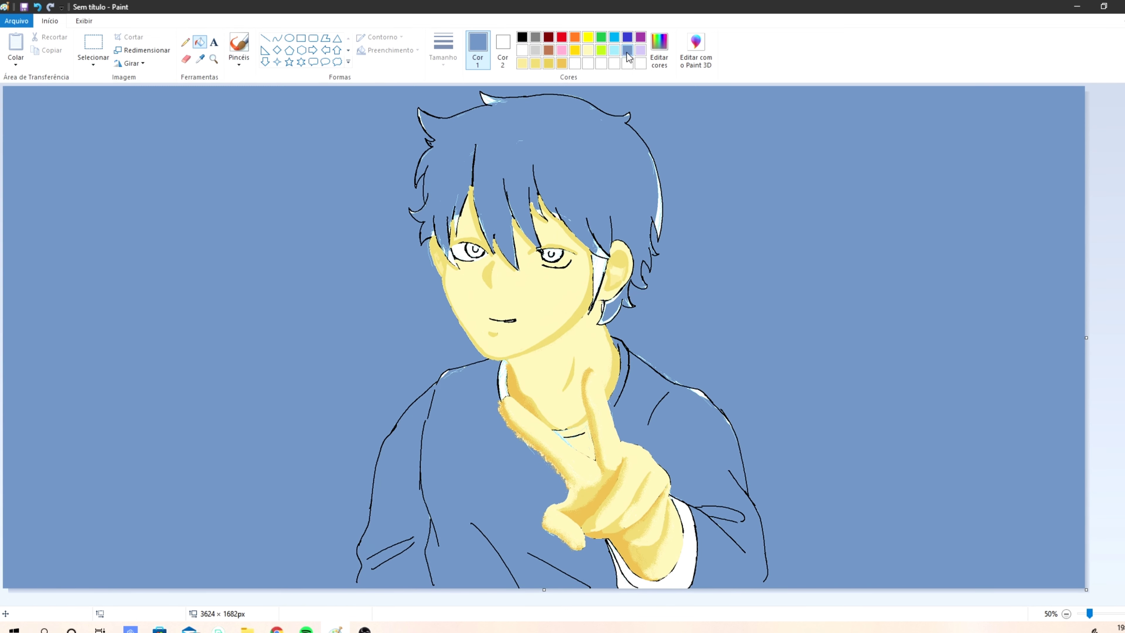
left_click(615, 37)
left_click(637, 392)
key("ctrl+z")
key("ctrl+z")
left_click(639, 400)
key("ctrl+z")
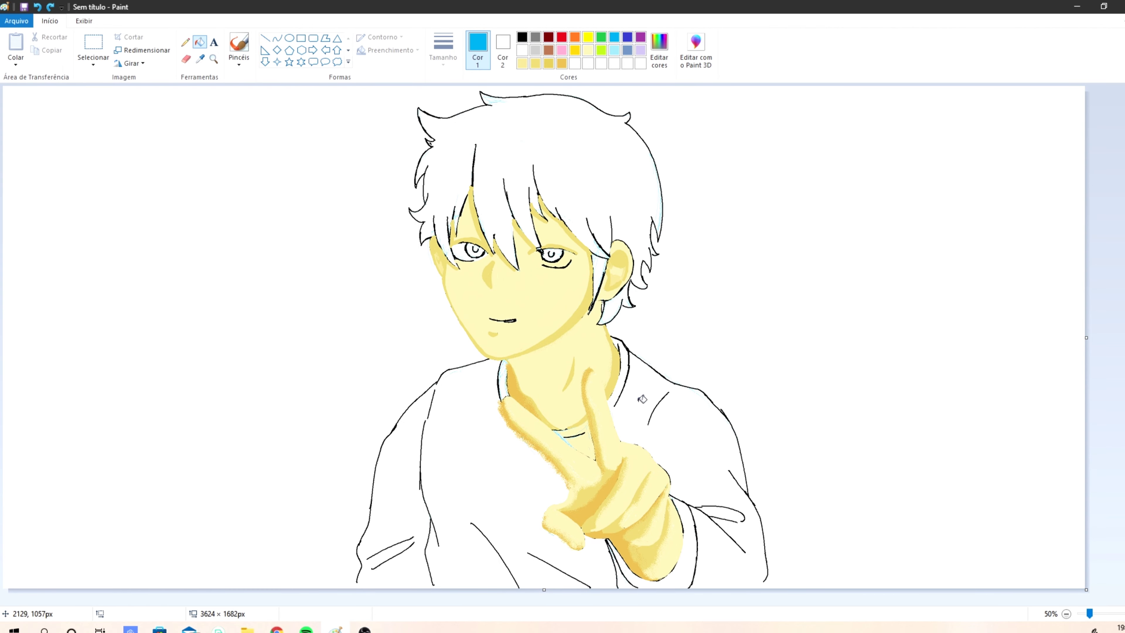
Step: Fill the background around the boy with greyish blue
left_click(628, 50)
left_click(704, 176)
Step: Mix a light yellow-green brush colour for the hair, starting from the lime swatch
left_click(239, 44)
left_click(614, 37)
left_click(1124, 614)
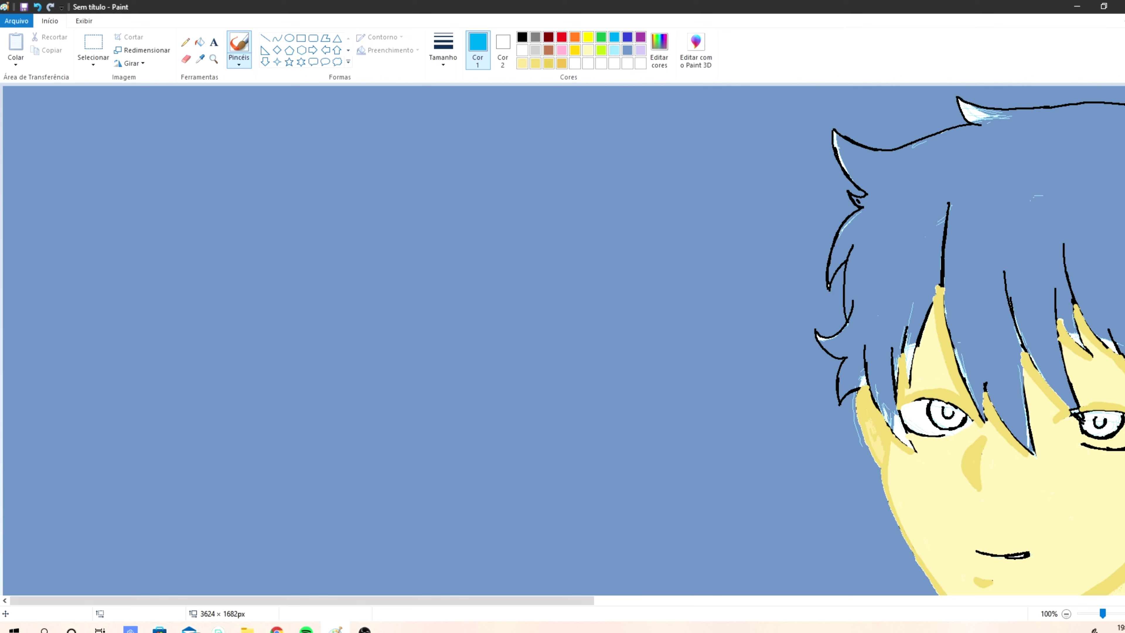
left_click_drag(532, 601, 749, 600)
left_click(601, 51)
left_click(660, 51)
left_click_drag(610, 258, 598, 279)
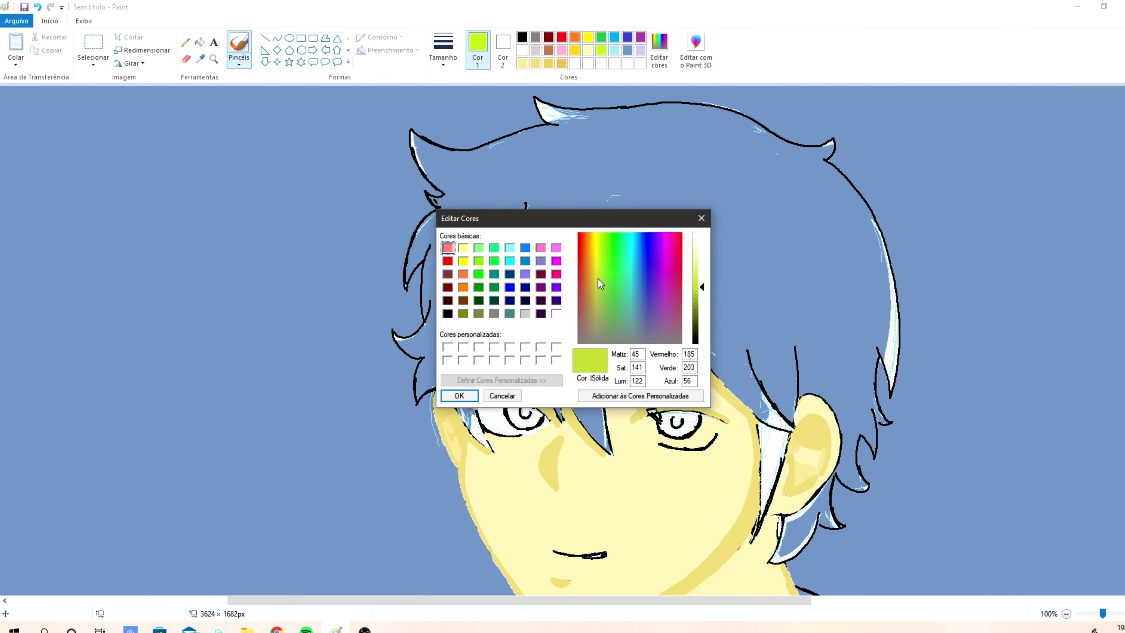
left_click(459, 396)
Step: Paint the left fringe strands and outline the lower left hair locks in light yellow-green with a changed brush size
left_click_drag(494, 217, 446, 331)
left_click_drag(518, 284, 487, 365)
left_click(443, 51)
left_click(415, 157)
mouse_move(504, 313)
left_mouse_down()
mouse_move(488, 388)
mouse_move(489, 328)
mouse_move(473, 405)
left_mouse_up()
mouse_move(441, 340)
left_mouse_down()
mouse_move(467, 427)
mouse_move(451, 330)
left_mouse_up()
mouse_move(413, 399)
left_mouse_down()
mouse_move(390, 330)
mouse_move(424, 319)
left_mouse_up()
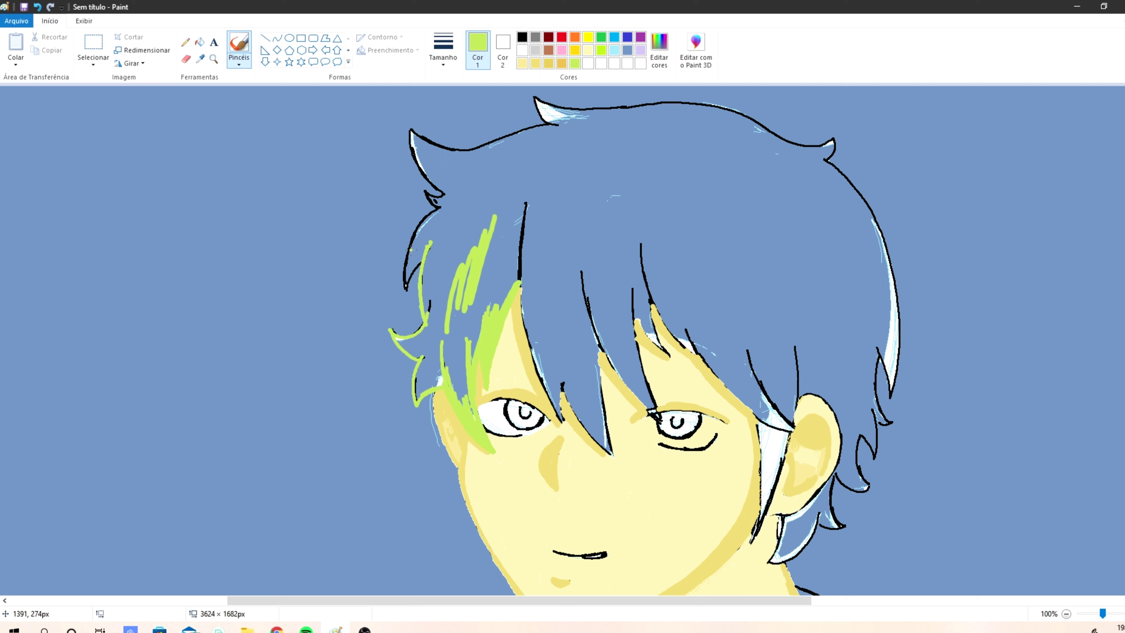
Step: Outline the left side and crown of the hair in light green and fill both areas
left_click_drag(430, 243, 519, 283)
left_click(200, 42)
left_click(444, 262)
left_click(239, 42)
mouse_move(447, 332)
left_mouse_down()
mouse_move(451, 291)
mouse_move(403, 284)
mouse_move(436, 207)
left_mouse_up()
mouse_move(410, 134)
left_mouse_down()
mouse_move(557, 127)
mouse_move(537, 93)
mouse_move(616, 109)
mouse_move(702, 102)
mouse_move(789, 145)
mouse_move(519, 280)
left_mouse_up()
left_click(200, 42)
left_click(514, 192)
Step: Outline the right side of the hair, the top of the ear and the right fringe edge in light green
left_click(239, 47)
left_click_drag(788, 142, 826, 165)
mouse_move(698, 104)
left_mouse_down()
mouse_move(838, 169)
mouse_move(856, 190)
mouse_move(900, 300)
mouse_move(892, 399)
mouse_move(872, 365)
mouse_move(879, 448)
mouse_move(859, 458)
mouse_move(873, 487)
mouse_move(833, 473)
mouse_move(835, 412)
left_mouse_up()
left_click_drag(796, 405, 832, 408)
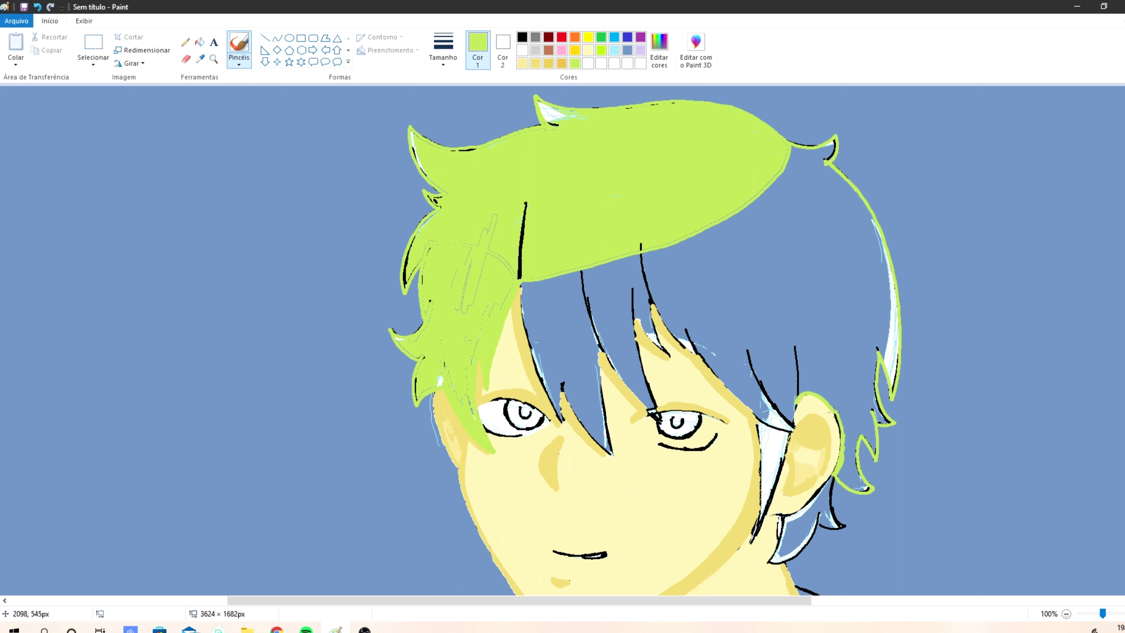
left_click_drag(651, 293, 683, 347)
left_click_drag(689, 337, 702, 358)
left_click_drag(646, 254, 653, 304)
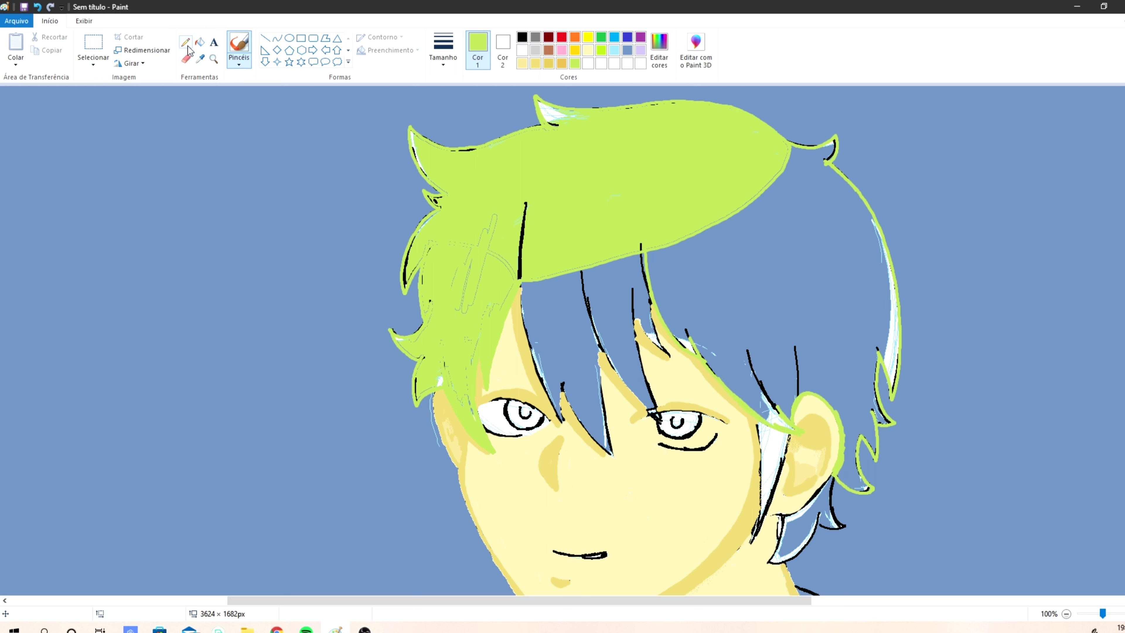
Step: Fill the right side of the hair and the central fringe sections with light green
left_click(199, 43)
left_click(697, 276)
left_click(554, 299)
left_click(606, 285)
Step: Paint light green over the black lines and white gaps along the left outline and top tufts of the hair
left_click(240, 43)
left_click(444, 55)
left_click_drag(526, 203, 520, 259)
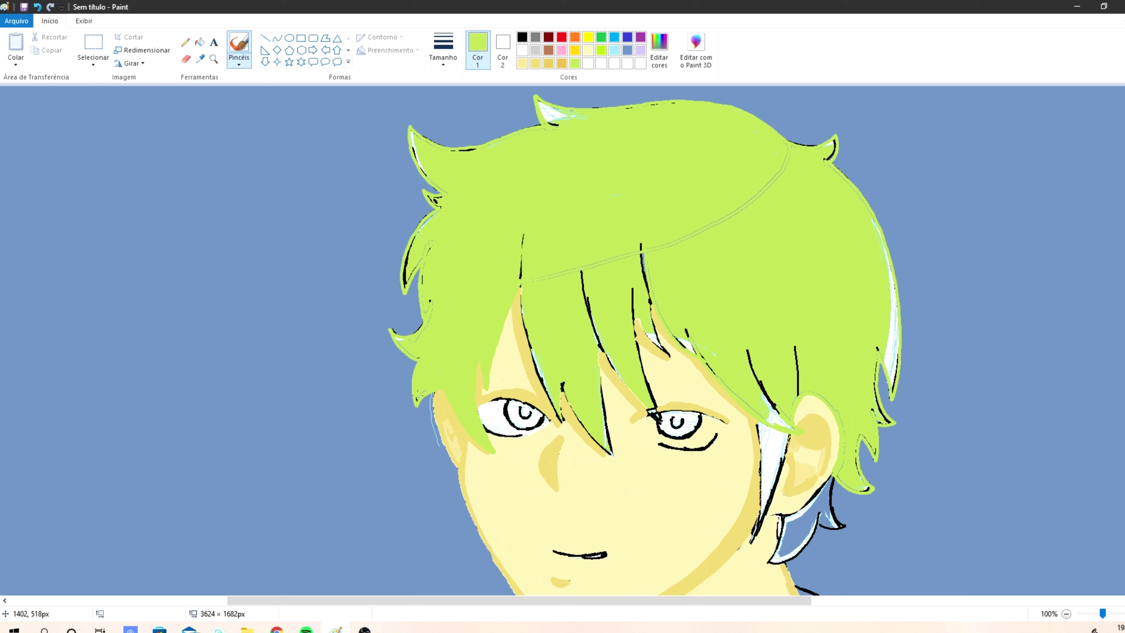
left_click_drag(436, 216, 405, 280)
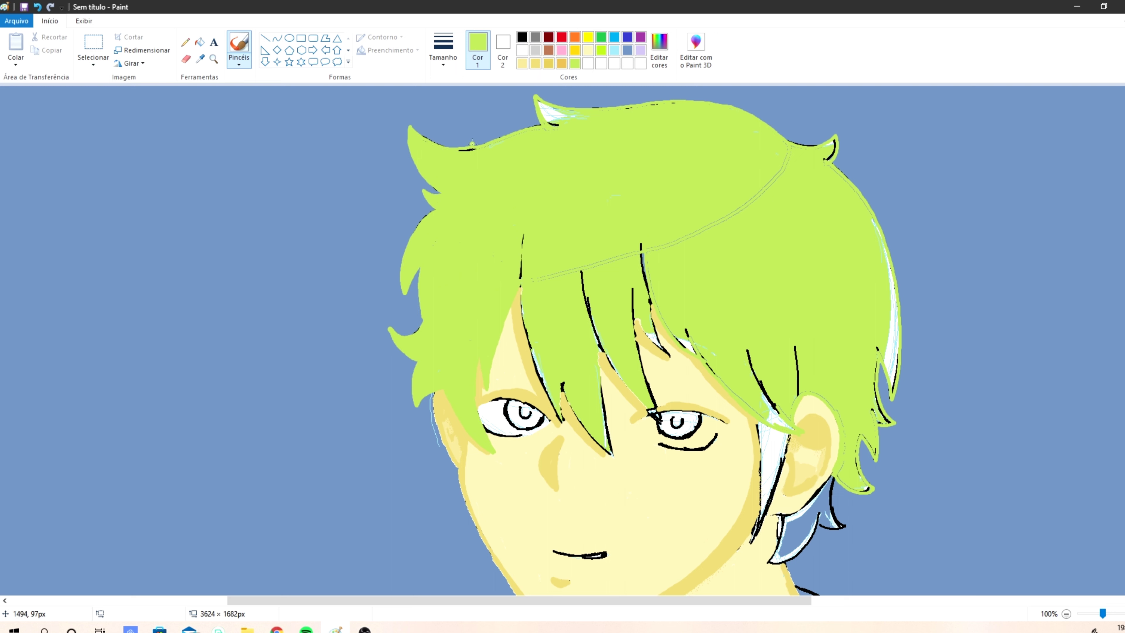
left_click_drag(546, 125, 571, 115)
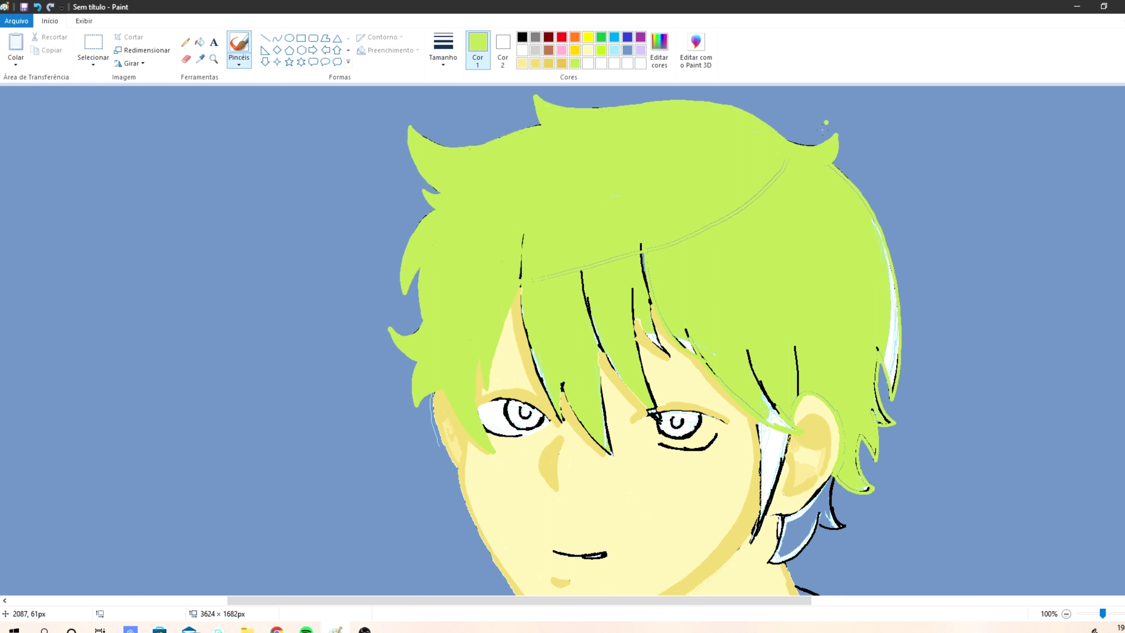
Step: Cover the black lines and white gaps in the fringe and along the right hair outline with light green
left_click_drag(523, 274, 559, 419)
mouse_move(589, 332)
left_mouse_down()
mouse_move(590, 317)
mouse_move(660, 418)
left_mouse_up()
left_click_drag(631, 306, 662, 347)
left_click_drag(649, 287, 755, 409)
left_click_drag(752, 366, 790, 427)
left_click_drag(757, 373, 773, 421)
left_click_drag(831, 168, 893, 320)
left_click_drag(891, 281, 896, 362)
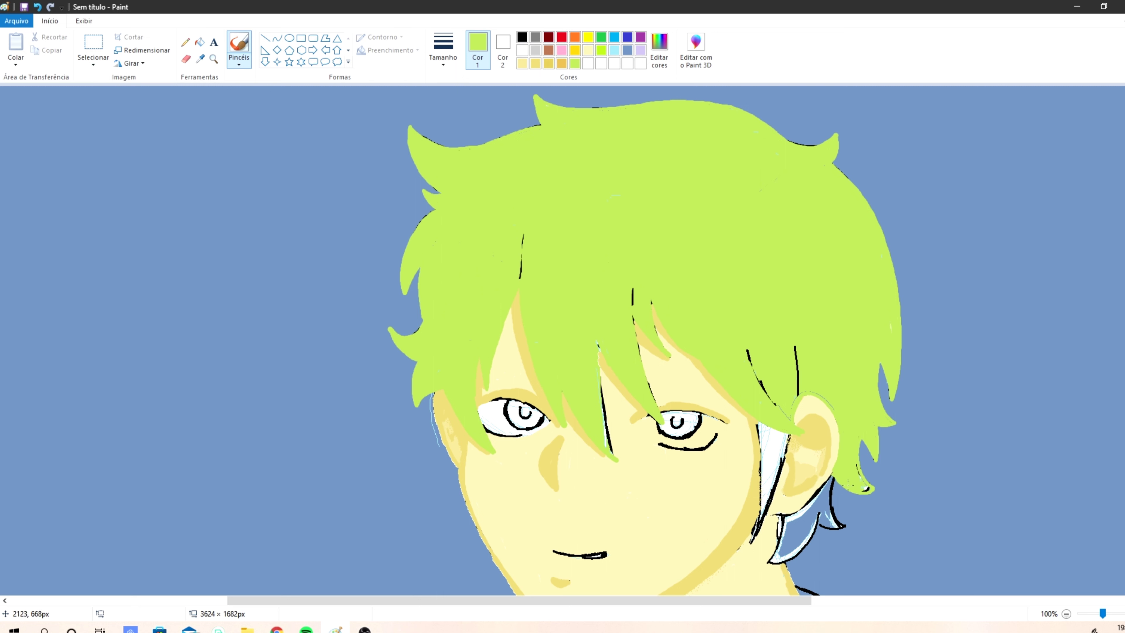
Step: Paint the lock in front of the ear and the hair tufts at the nape light green
mouse_move(760, 424)
left_mouse_down()
mouse_move(763, 509)
mouse_move(761, 421)
left_mouse_up()
scroll(784, 479, "down", 1)
mouse_move(783, 479)
left_mouse_down()
mouse_move(771, 524)
mouse_move(832, 439)
mouse_move(846, 488)
left_mouse_up()
mouse_move(847, 488)
left_mouse_down()
mouse_move(811, 482)
mouse_move(825, 452)
mouse_move(781, 521)
left_mouse_up()
Step: Set up a darker green and a different brush size for the hair lines, testing them on the fringe strands
left_click(659, 51)
left_click(696, 289)
left_click(461, 396)
left_click(443, 50)
left_click(412, 133)
mouse_move(523, 193)
left_mouse_down()
mouse_move(523, 272)
mouse_move(667, 390)
left_mouse_up()
left_click(659, 50)
left_click(699, 294)
left_click(460, 395)
Step: Draw dark green strand lines on the right half of the fringe and around the lock beside the ear
left_click_drag(634, 235, 664, 389)
left_click_drag(640, 284, 671, 323)
mouse_move(647, 255)
left_mouse_down()
mouse_move(667, 315)
mouse_move(714, 332)
mouse_move(804, 397)
left_mouse_up()
left_click_drag(745, 295, 801, 394)
mouse_move(777, 243)
left_mouse_down()
mouse_move(800, 383)
mouse_move(745, 514)
left_mouse_up()
left_click_drag(788, 398, 746, 512)
Step: Draw dark green strand lines on the left and central fringe strands between the eyes
mouse_move(527, 174)
left_mouse_down()
mouse_move(521, 271)
mouse_move(551, 371)
mouse_move(574, 398)
left_mouse_up()
mouse_move(562, 342)
left_mouse_down()
mouse_move(573, 396)
mouse_move(622, 426)
left_mouse_up()
left_click_drag(597, 312, 625, 428)
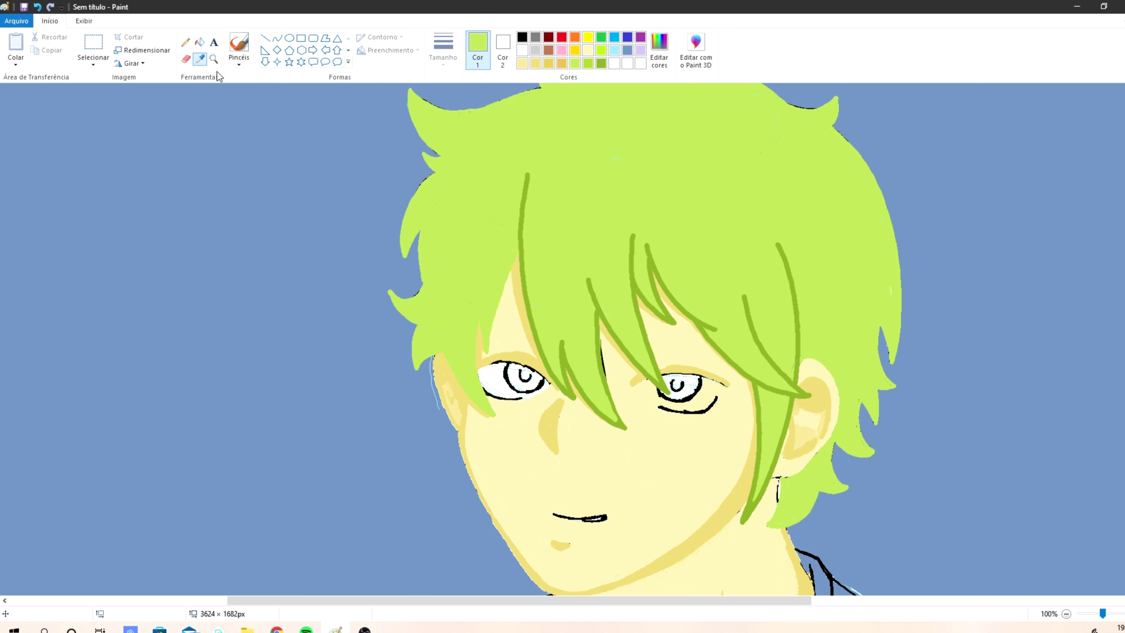
Step: Draw dark green strand lines on the side locks left of the parting, beside the left eye, redoing misplaced strokes
left_click_drag(520, 251, 493, 357)
left_click_drag(493, 357, 480, 320)
mouse_move(481, 310)
left_mouse_down()
mouse_move(476, 353)
mouse_move(502, 418)
left_mouse_up()
key("ctrl+z")
key("ctrl+z")
key("ctrl+y")
left_click_drag(440, 327, 482, 414)
Step: Outline the hair tufts along the left side of the head in dark green
mouse_move(445, 271)
left_mouse_down()
mouse_move(441, 353)
mouse_move(425, 285)
left_mouse_up()
key("ctrl+z")
mouse_move(414, 325)
left_mouse_down()
mouse_move(386, 286)
mouse_move(421, 226)
mouse_move(402, 222)
mouse_move(435, 173)
left_mouse_up()
key("ctrl+z")
mouse_move(436, 172)
left_mouse_down()
mouse_move(402, 215)
mouse_move(418, 224)
left_mouse_up()
Step: Outline the hair's right edge in dark green, from the nape tufts behind the ear up to the crown
mouse_move(781, 478)
left_mouse_down()
mouse_move(769, 514)
mouse_move(823, 483)
mouse_move(833, 446)
mouse_move(875, 454)
mouse_move(860, 398)
mouse_move(873, 381)
left_mouse_up()
left_click_drag(879, 327, 874, 382)
left_click_drag(829, 124, 884, 208)
key("ctrl+z")
mouse_move(830, 123)
left_mouse_down()
mouse_move(893, 366)
mouse_move(877, 318)
left_mouse_up()
Step: Outline the top of the hair and the pointed tuft at the upper left in dark green
scroll(877, 306, "up", 1)
mouse_move(535, 94)
left_mouse_down()
mouse_move(560, 108)
mouse_move(785, 137)
mouse_move(832, 161)
left_mouse_up()
mouse_move(407, 122)
left_mouse_down()
mouse_move(429, 145)
mouse_move(550, 128)
left_mouse_up()
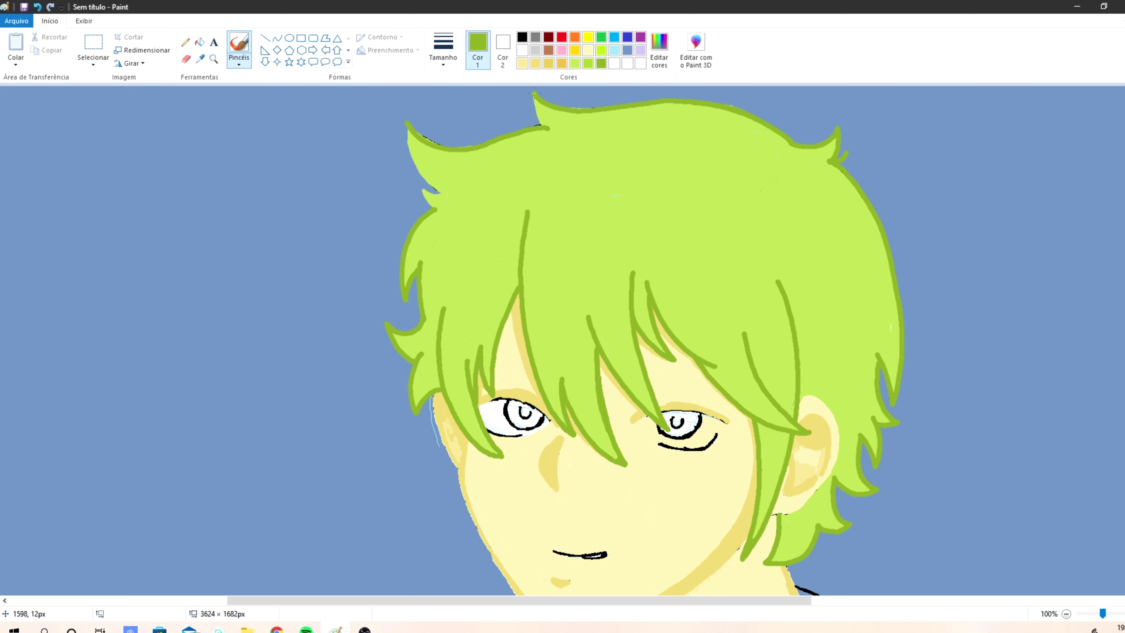
left_click_drag(406, 122, 448, 197)
Step: Mix a medium green, choose a grainy brush with a new size, and shade the hair left of the parting strand
left_click(662, 49)
left_click_drag(701, 296, 701, 288)
left_click(460, 396)
left_click(239, 64)
left_click(243, 83)
left_click(440, 48)
left_click(439, 48)
left_click_drag(519, 262, 497, 320)
left_click_drag(516, 235, 512, 279)
left_click_drag(521, 215, 512, 282)
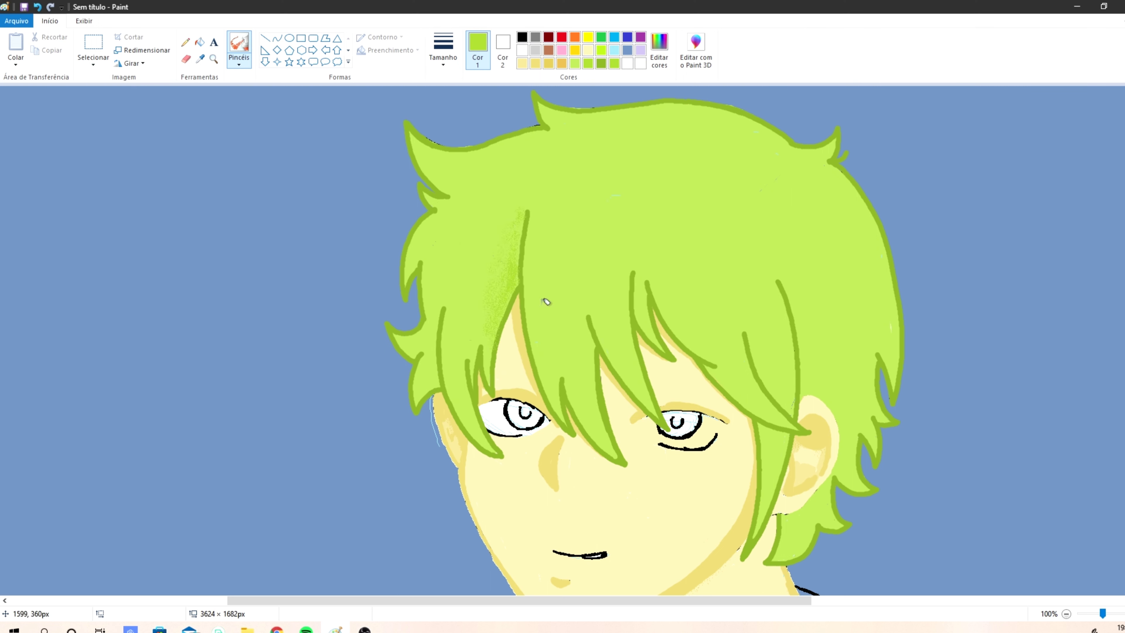
left_click_drag(583, 398, 569, 318)
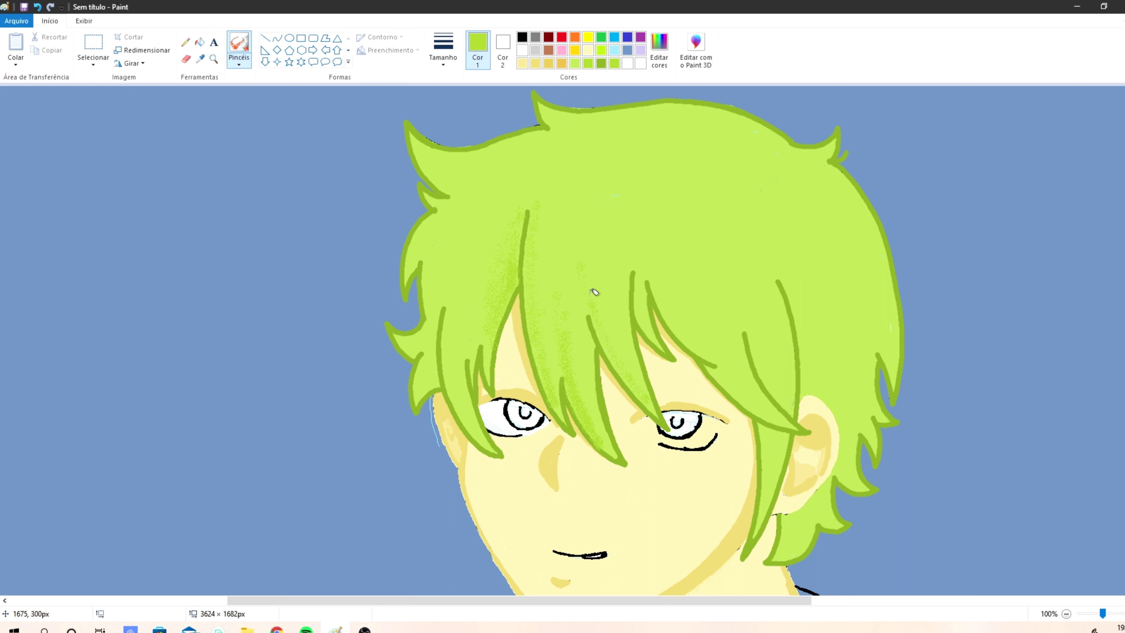
key("ctrl+z")
key("ctrl+z")
Step: Sample the dark green outline colour, adjust the brush size, and shade the left fringe strands and left side tufts
left_click(200, 59)
left_click(413, 229)
mouse_move(558, 341)
left_mouse_down()
mouse_move(602, 439)
mouse_move(590, 435)
mouse_move(554, 337)
left_mouse_up()
left_click(443, 55)
left_click(549, 305)
left_click_drag(559, 418, 537, 351)
mouse_move(537, 288)
left_mouse_down()
mouse_move(529, 255)
mouse_move(467, 311)
mouse_move(476, 437)
mouse_move(405, 339)
mouse_move(419, 141)
mouse_move(447, 182)
left_mouse_up()
Step: Shade the central and right fringe strands and the hair above the ear with grainy dark green
mouse_move(585, 266)
left_mouse_down()
mouse_move(651, 412)
mouse_move(620, 363)
mouse_move(591, 241)
left_mouse_up()
mouse_move(777, 426)
left_mouse_down()
mouse_move(766, 470)
mouse_move(792, 389)
mouse_move(757, 341)
mouse_move(787, 422)
mouse_move(644, 240)
left_mouse_up()
mouse_move(810, 394)
left_mouse_down()
mouse_move(839, 404)
mouse_move(798, 312)
left_mouse_up()
Step: Sample the light green hair colour and soften the dark shading on the central fringe strands
left_click(200, 59)
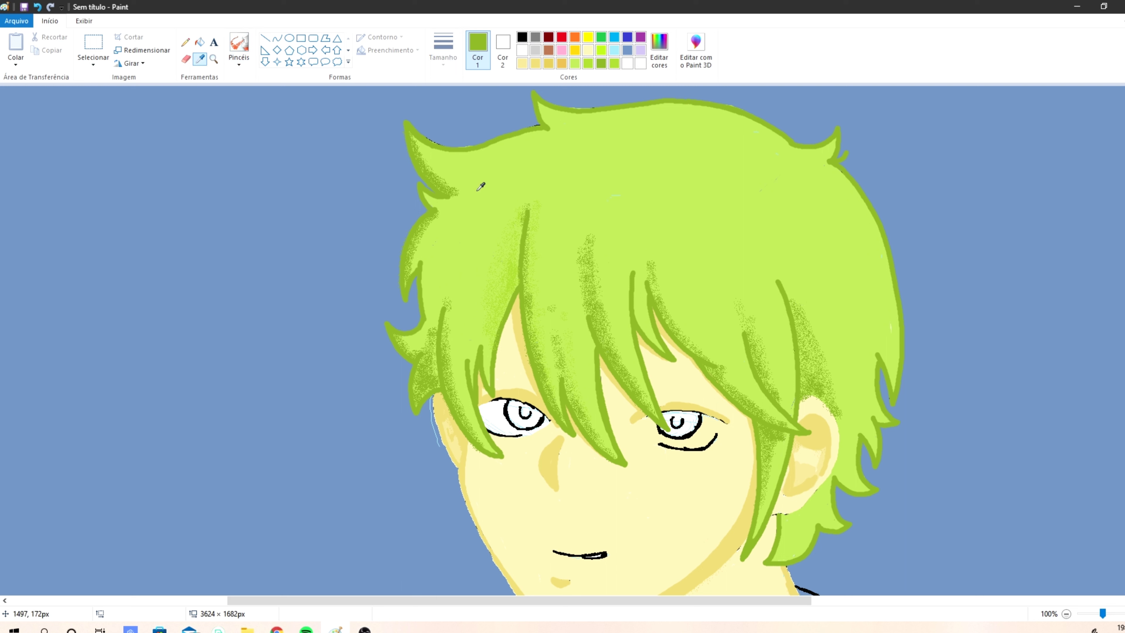
left_click(490, 193)
left_click_drag(561, 361, 597, 441)
mouse_move(590, 233)
left_mouse_down()
mouse_move(595, 322)
mouse_move(632, 392)
left_mouse_up()
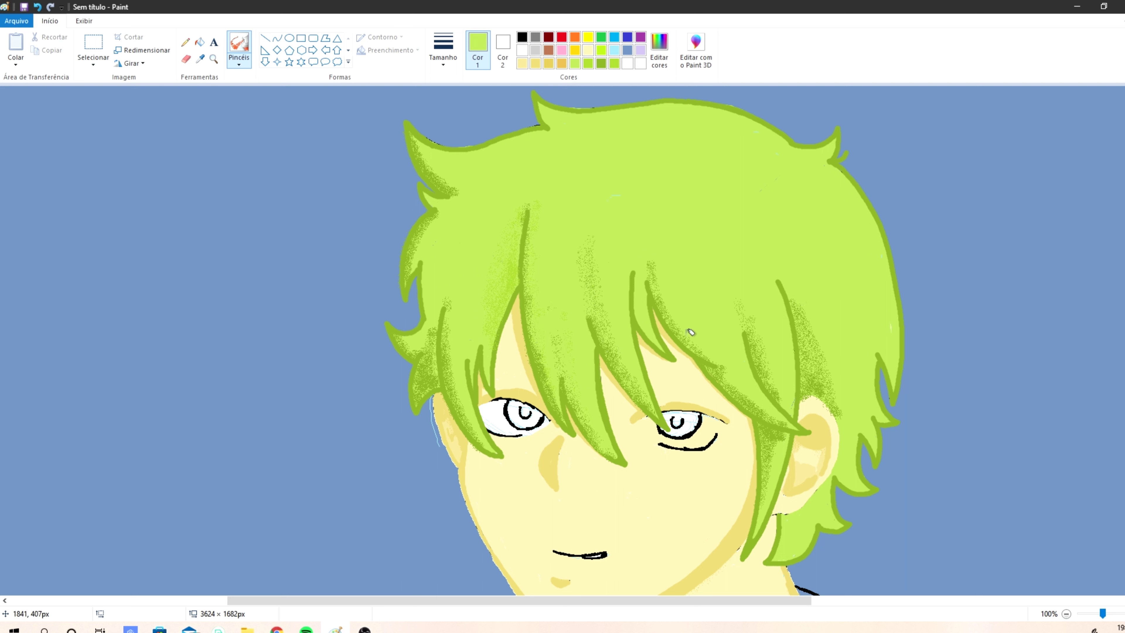
Step: Mix a pale green and brush soft highlights along the crown, the right side and across the fringe
left_click(660, 48)
left_click(460, 395)
left_click_drag(892, 358, 866, 337)
left_click_drag(775, 160, 822, 151)
mouse_move(789, 208)
left_mouse_down()
mouse_move(682, 169)
mouse_move(693, 292)
mouse_move(558, 246)
mouse_move(457, 250)
left_mouse_up()
mouse_move(819, 195)
left_mouse_down()
mouse_move(815, 281)
mouse_move(586, 245)
mouse_move(625, 266)
left_mouse_up()
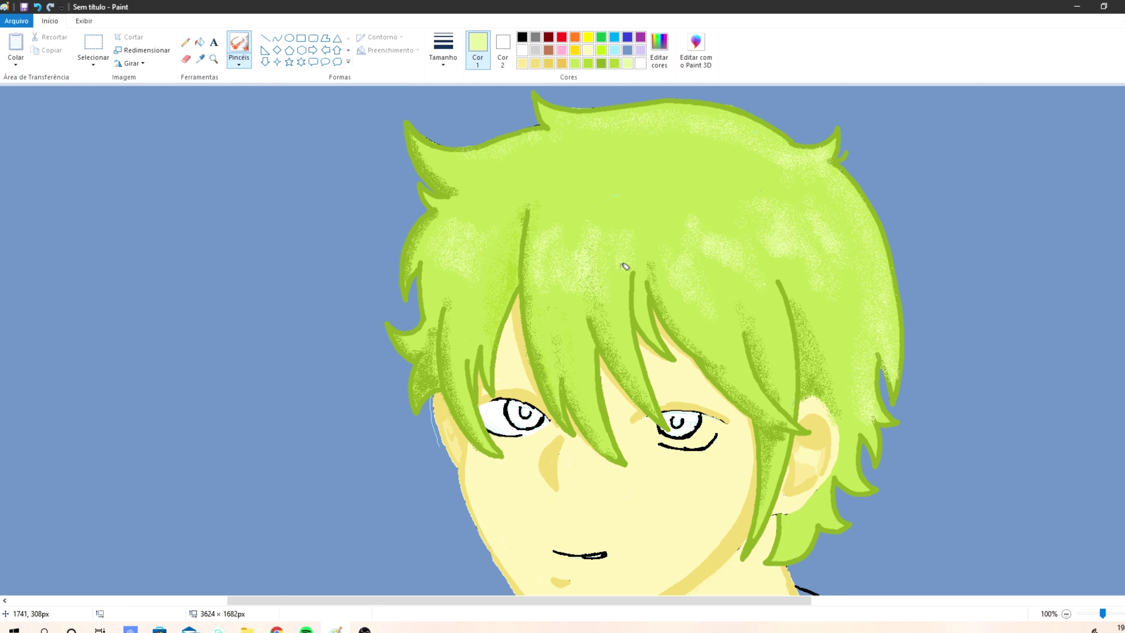
Step: Choose bright sky blue with a solid brush and paint the clothing beside the neck and along the raised finger's edge
left_click(1067, 614)
left_click(615, 37)
left_click(240, 62)
left_click(165, 81)
left_click(1123, 614)
left_click_drag(510, 600, 763, 601)
scroll(517, 177, "down", 10)
mouse_move(518, 153)
left_mouse_down()
mouse_move(526, 216)
mouse_move(517, 218)
mouse_move(506, 167)
left_mouse_up()
mouse_move(503, 238)
left_mouse_down()
mouse_move(538, 301)
mouse_move(625, 377)
mouse_move(642, 417)
left_mouse_up()
left_click_drag(595, 356, 535, 304)
Step: Outline the gap between the two raised fingers with a different brush size and fill it with sky blue
left_click(443, 58)
left_click(416, 114)
left_click_drag(611, 293, 699, 354)
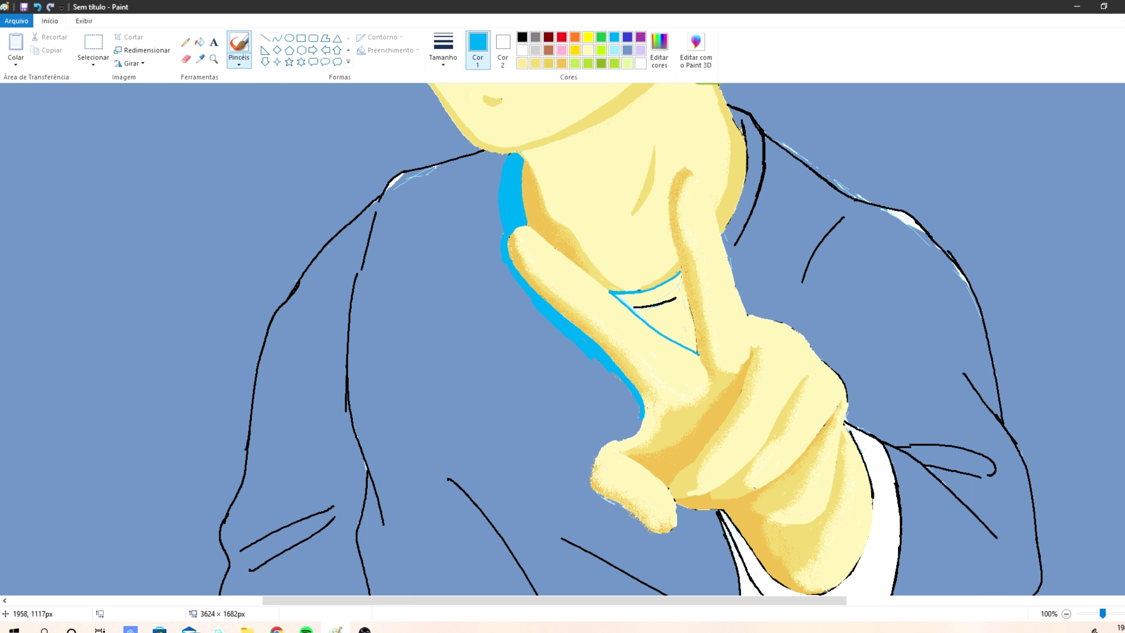
left_click(200, 42)
left_click(645, 297)
Step: Using the thickest brush size, outline the right side of the hand and the right sleeve's folds and elbow in sky blue
left_click(186, 42)
left_click(239, 43)
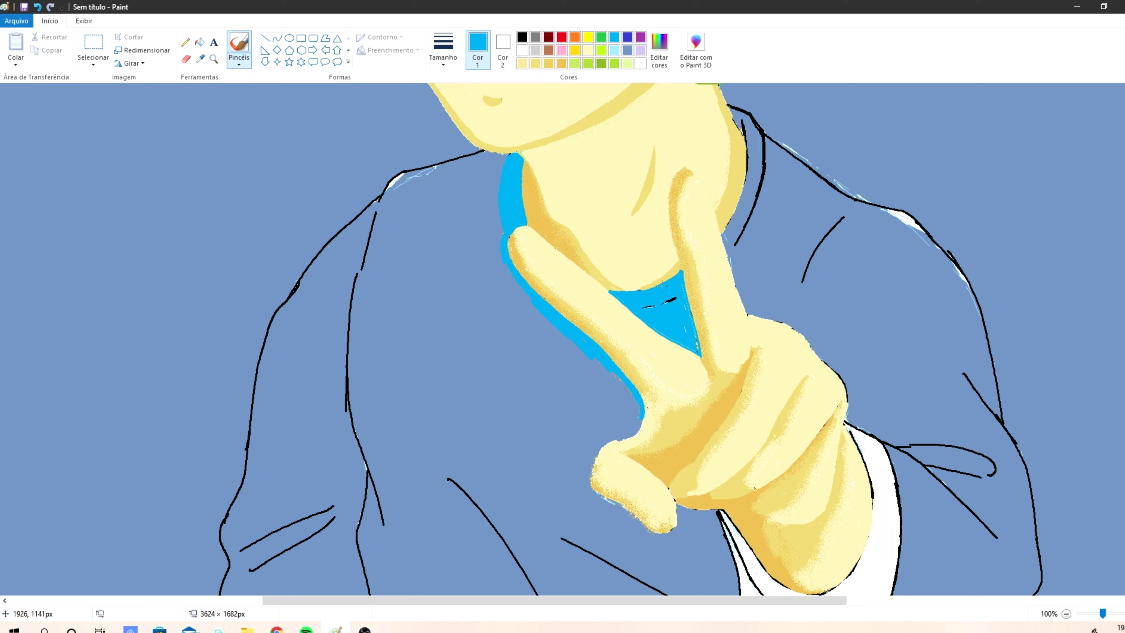
left_click(442, 55)
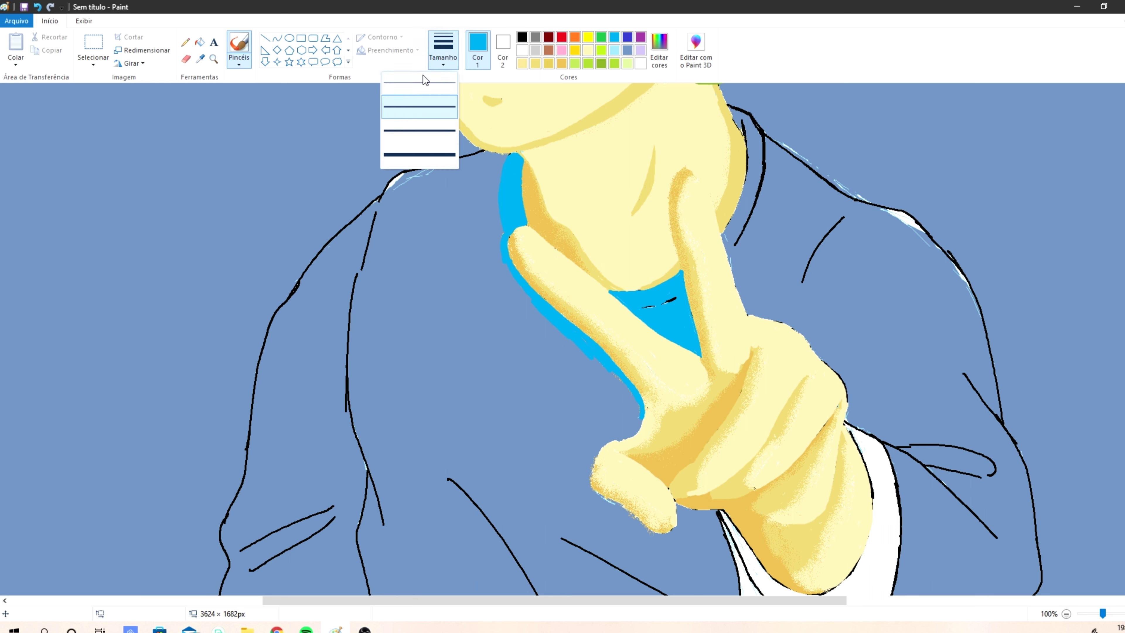
left_click(421, 158)
left_click_drag(732, 255, 724, 235)
mouse_move(745, 307)
left_mouse_down()
mouse_move(795, 326)
mouse_move(844, 390)
mouse_move(848, 419)
left_mouse_up()
left_click_drag(963, 448, 926, 466)
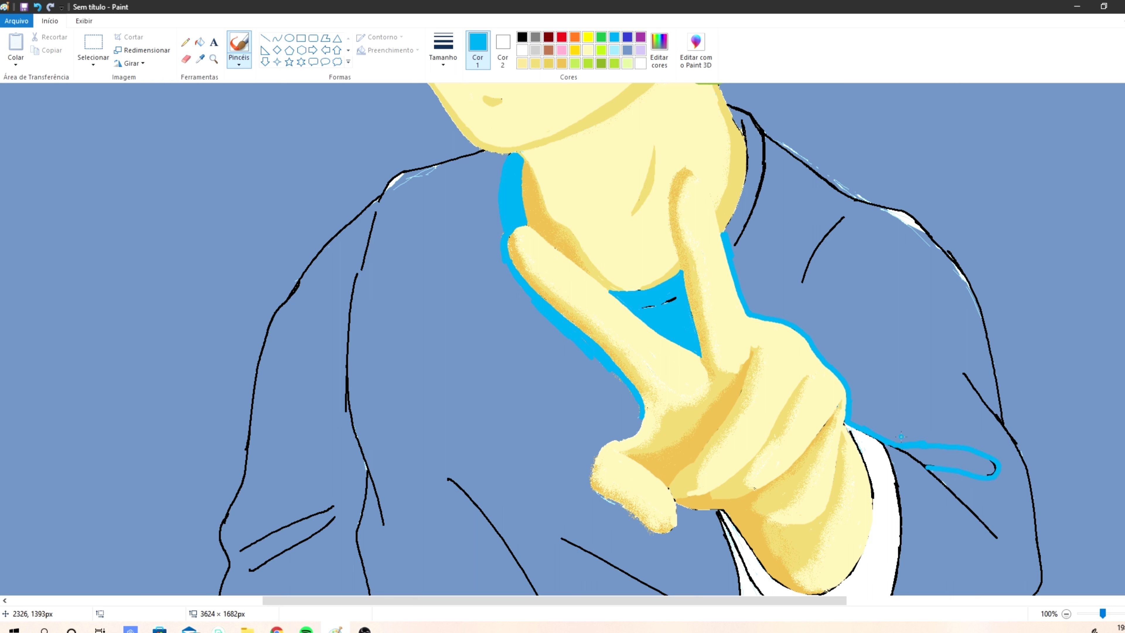
left_click_drag(963, 499, 1030, 530)
mouse_move(960, 369)
left_mouse_down()
mouse_move(1015, 442)
mouse_move(1031, 532)
left_mouse_up()
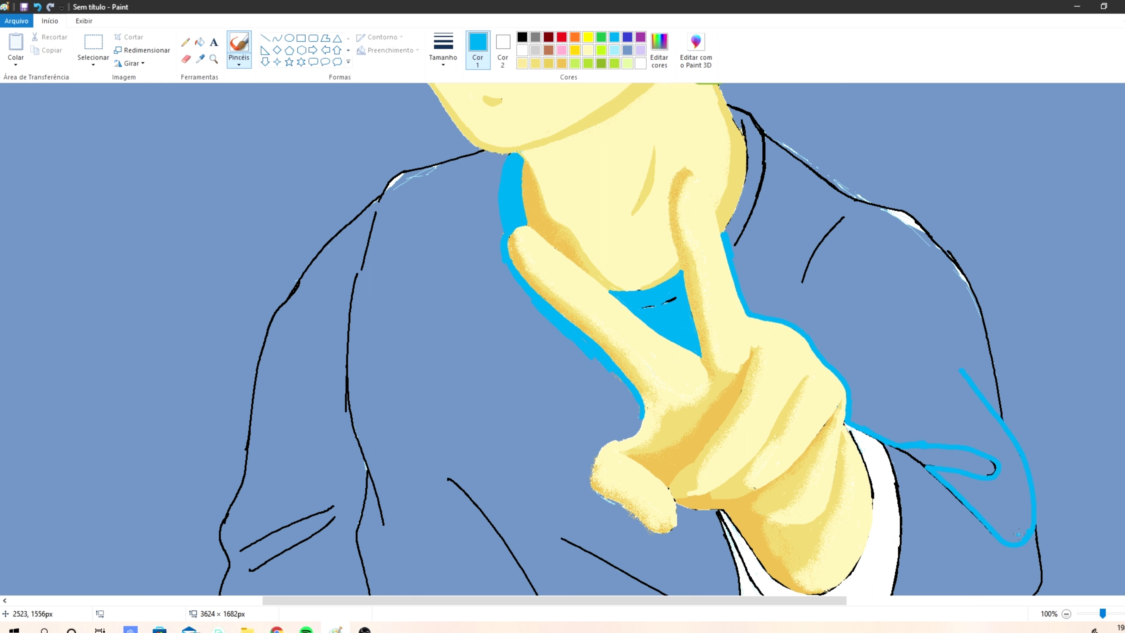
Step: Trace the right shoulder and upper sleeve in sky blue and fill the enclosed garment area with it
mouse_move(787, 153)
left_mouse_down()
mouse_move(840, 170)
mouse_move(857, 199)
mouse_move(938, 244)
mouse_move(994, 370)
left_mouse_up()
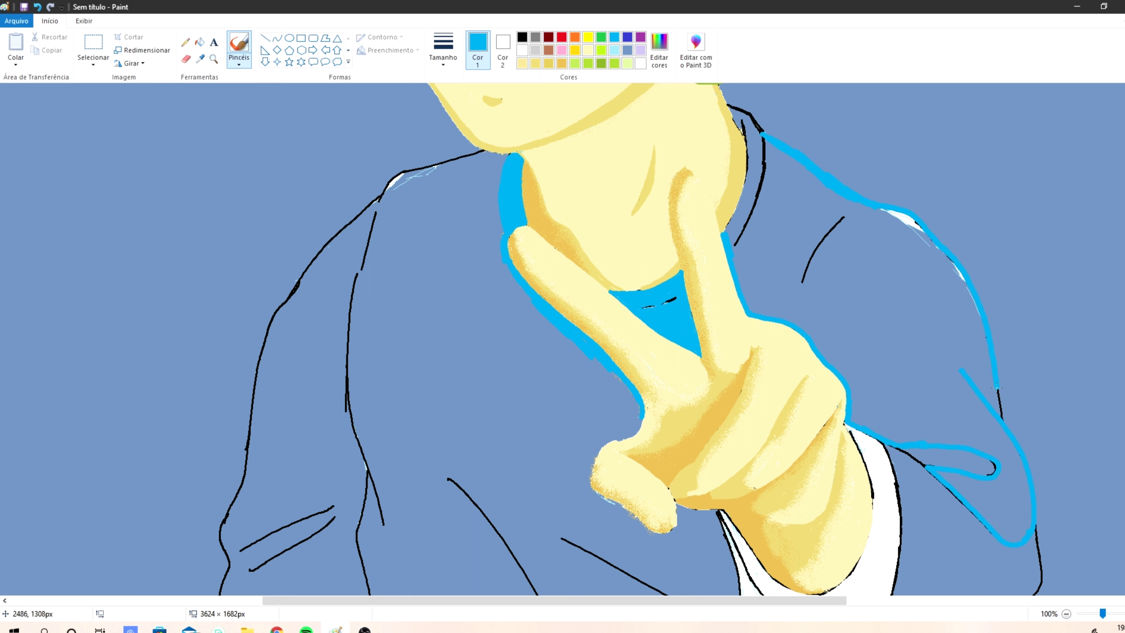
left_click(200, 42)
left_click(854, 327)
Step: Darken the blue and paint shadow folds on the right sleeve, the right shoulder and between the raised fingers
left_click(660, 48)
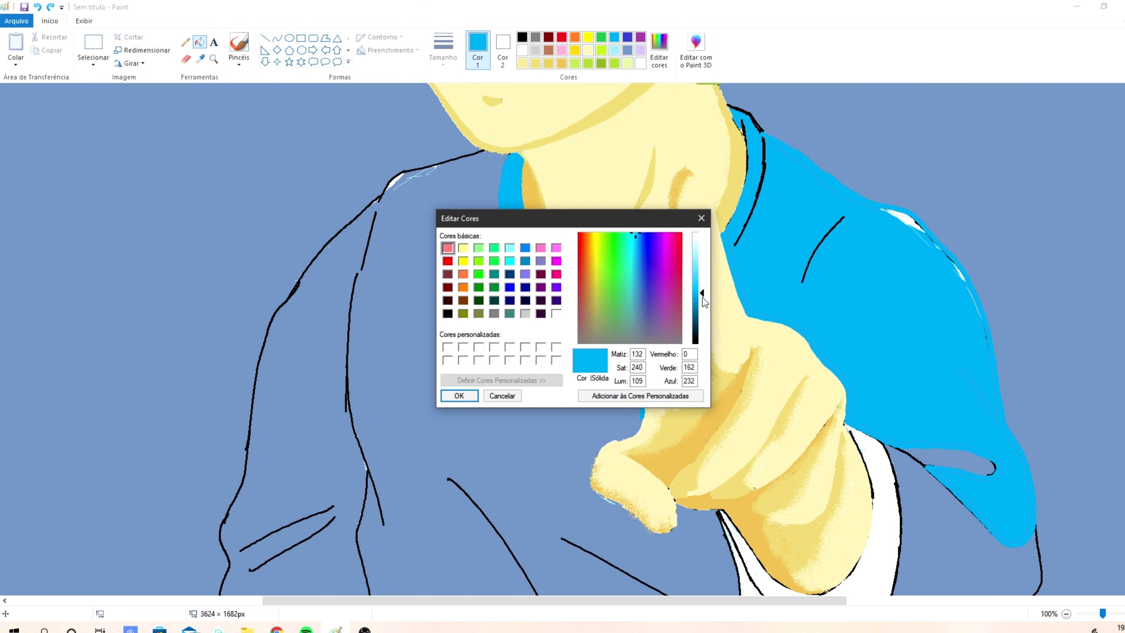
left_click(700, 293)
left_click(454, 394)
left_click(239, 44)
left_click_drag(890, 445, 986, 470)
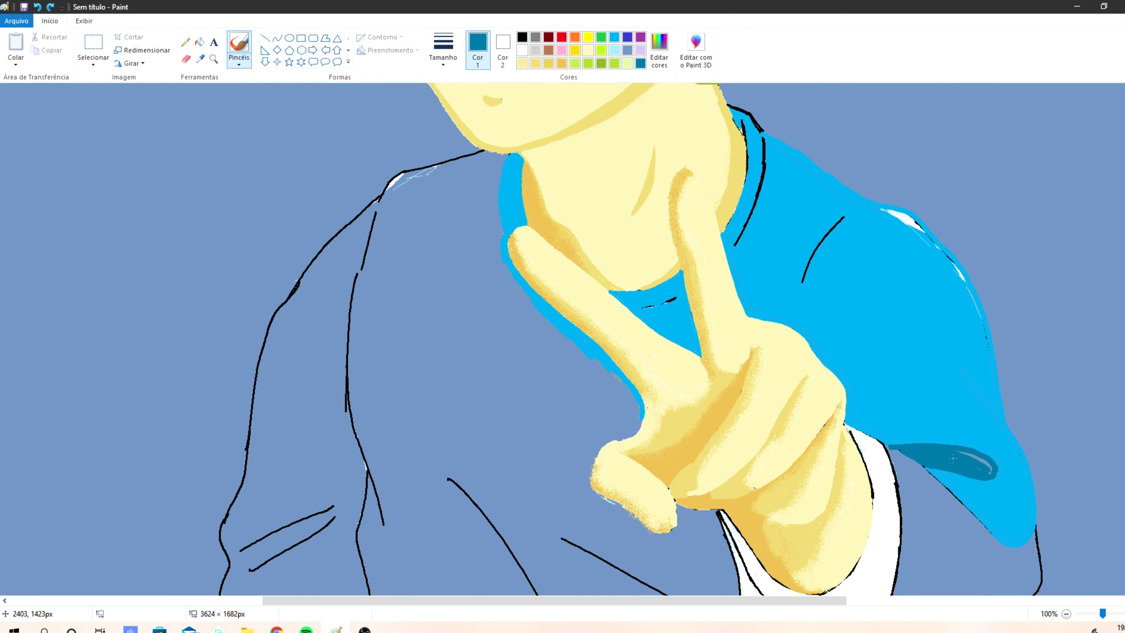
mouse_move(846, 216)
left_mouse_down()
mouse_move(798, 304)
mouse_move(824, 235)
left_mouse_up()
mouse_move(680, 298)
left_mouse_down()
mouse_move(638, 308)
mouse_move(648, 314)
left_mouse_up()
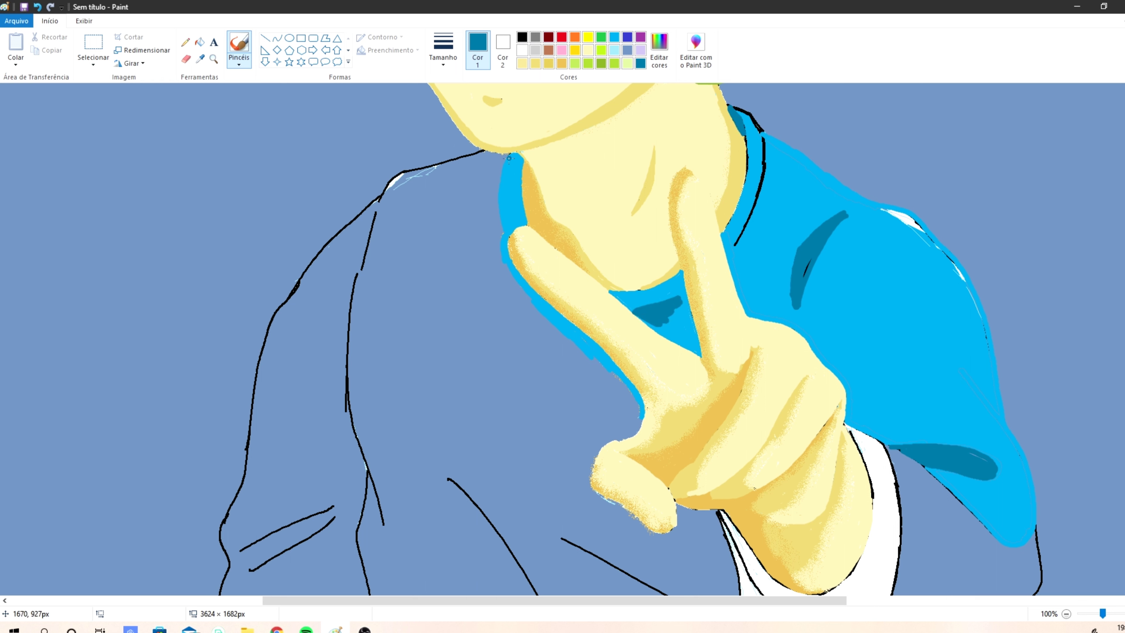
Step: Outline the shadowed area of the left collar and shoulder in dark blue and fill it
mouse_move(517, 173)
left_mouse_down()
mouse_move(521, 227)
mouse_move(500, 160)
mouse_move(427, 166)
left_mouse_up()
left_click_drag(427, 165, 476, 150)
left_click_drag(405, 171, 378, 215)
left_click_drag(378, 215, 504, 277)
mouse_move(502, 232)
left_mouse_down()
mouse_move(508, 275)
mouse_move(523, 285)
left_mouse_up()
left_click_drag(523, 285, 480, 249)
left_click(200, 42)
left_click(474, 183)
Step: Paint the fold beside the right collar dark blue, then outline the left sleeve and fill it with the same colour
left_click(238, 49)
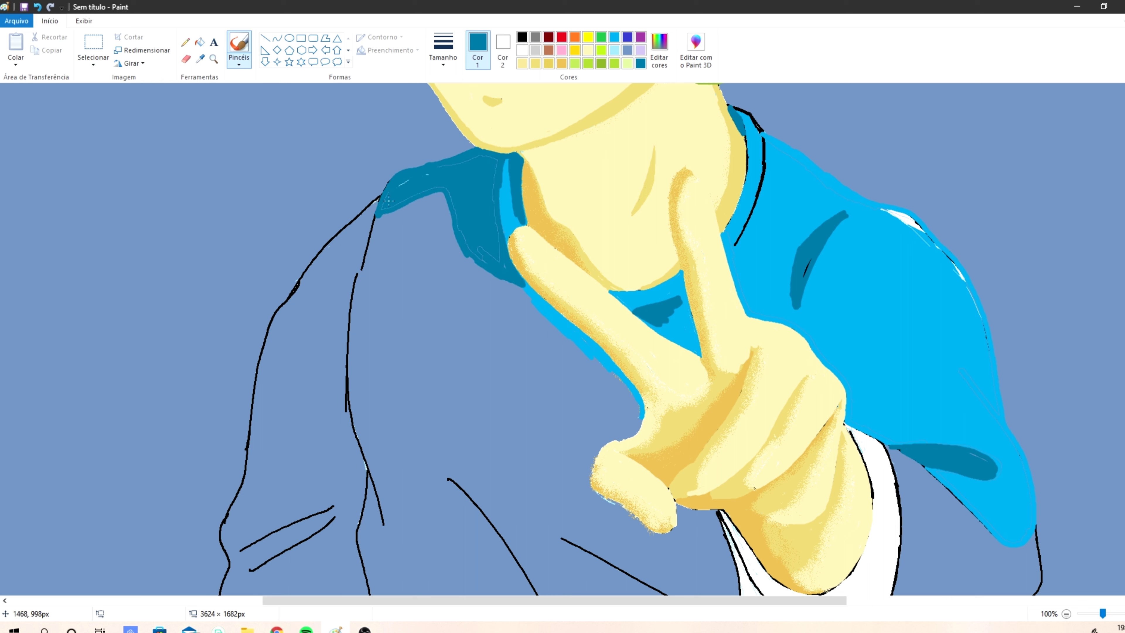
mouse_move(763, 137)
left_mouse_down()
mouse_move(736, 246)
mouse_move(766, 144)
left_mouse_up()
scroll(376, 204, "down", 1)
mouse_move(377, 200)
left_mouse_down()
mouse_move(347, 345)
mouse_move(354, 521)
mouse_move(374, 590)
left_mouse_up()
mouse_move(380, 180)
left_mouse_down()
mouse_move(281, 288)
mouse_move(223, 590)
left_mouse_up()
left_click(199, 42)
left_click(319, 316)
Step: Sample the sky blue, outline the left chest area around the thumb and lower torso, and fill it
left_click(239, 46)
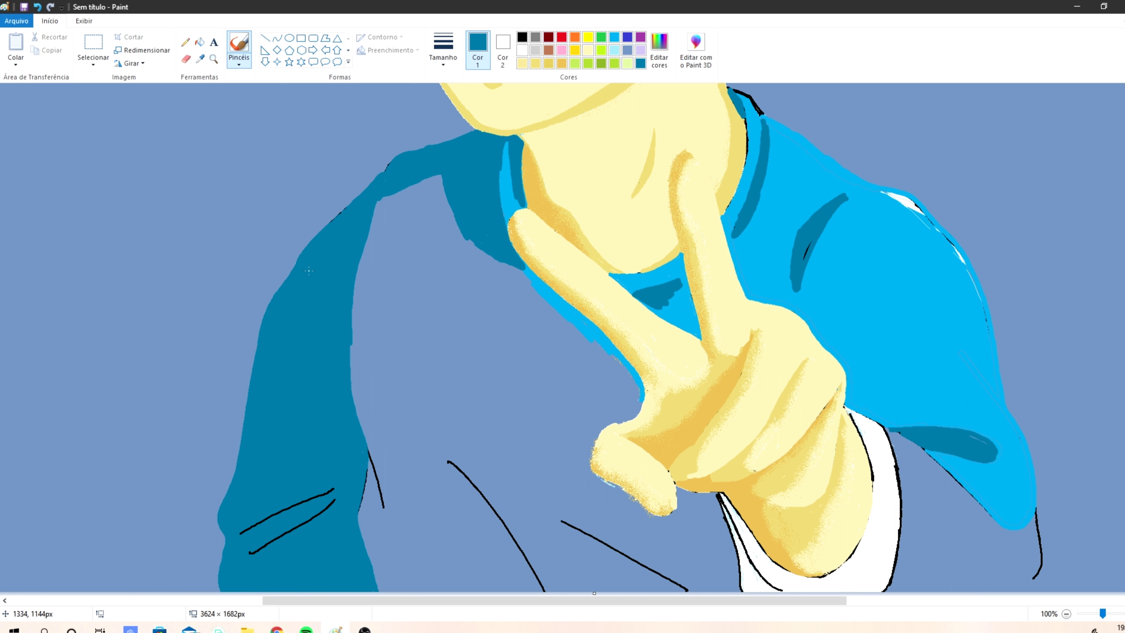
left_click(200, 59)
left_click(560, 306)
left_click_drag(627, 384, 576, 320)
mouse_move(597, 438)
left_mouse_down()
mouse_move(592, 472)
mouse_move(656, 518)
left_mouse_up()
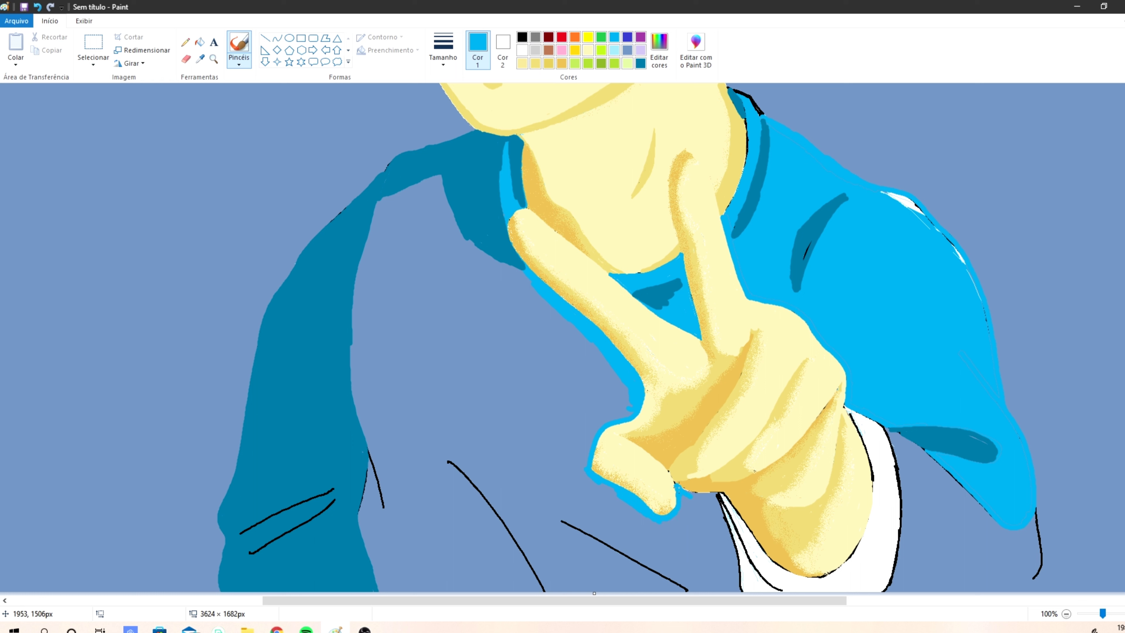
mouse_move(726, 526)
left_mouse_down()
mouse_move(573, 527)
mouse_move(428, 437)
mouse_move(367, 250)
left_mouse_up()
left_click(200, 43)
left_click(421, 275)
left_click(239, 47)
Step: Extend the sky blue over the left torso edge, the lower torso and the sleeve area below the right elbow
left_click_drag(395, 389, 383, 310)
left_click_drag(400, 410, 362, 269)
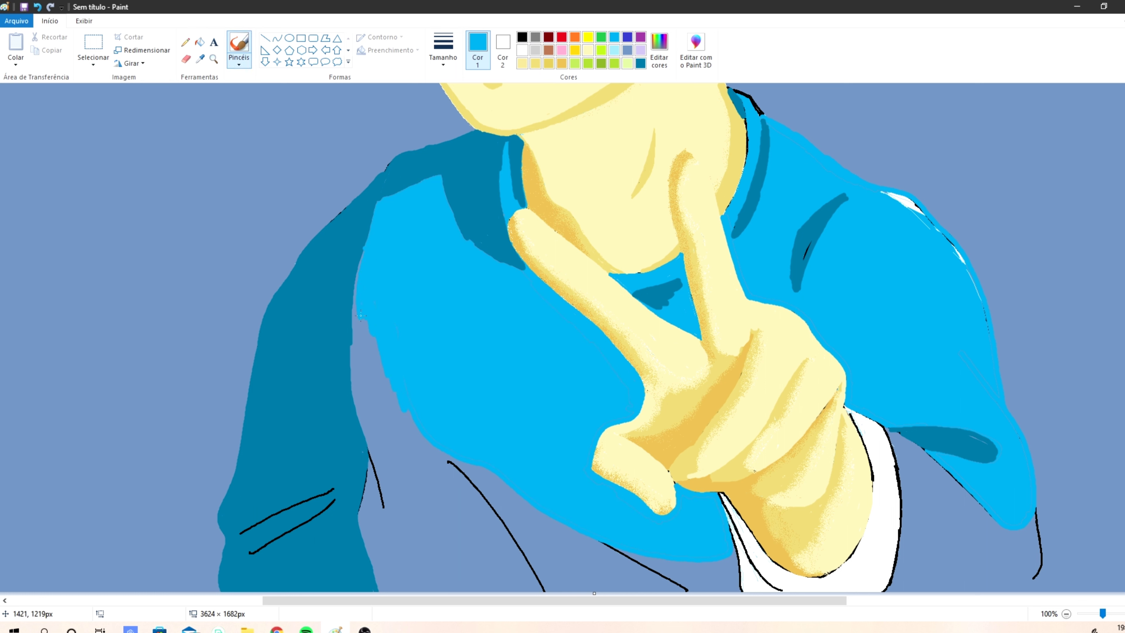
mouse_move(488, 487)
left_mouse_down()
mouse_move(545, 590)
mouse_move(621, 589)
left_mouse_up()
mouse_move(1031, 502)
left_mouse_down()
mouse_move(1005, 580)
mouse_move(917, 479)
mouse_move(944, 571)
mouse_move(906, 585)
left_mouse_up()
mouse_move(882, 503)
left_mouse_down()
mouse_move(869, 447)
mouse_move(891, 509)
mouse_move(884, 590)
mouse_move(863, 438)
left_mouse_up()
left_click_drag(863, 537, 836, 589)
Step: Sample the dark blue, choose the grainy brush at its thickest size, and shade the left chest, collar and lower torso
left_click(200, 59)
left_click(310, 293)
left_click(239, 63)
left_click(237, 83)
left_click(443, 59)
left_click(419, 156)
mouse_move(443, 456)
left_mouse_down()
mouse_move(543, 590)
mouse_move(392, 399)
mouse_move(364, 334)
left_mouse_up()
mouse_move(436, 177)
left_mouse_down()
mouse_move(450, 209)
mouse_move(561, 313)
mouse_move(428, 177)
mouse_move(429, 191)
mouse_move(395, 201)
left_mouse_up()
mouse_move(459, 506)
left_mouse_down()
mouse_move(467, 493)
mouse_move(387, 362)
mouse_move(363, 253)
mouse_move(492, 539)
mouse_move(394, 421)
mouse_move(554, 568)
mouse_move(700, 550)
mouse_move(722, 510)
mouse_move(705, 563)
mouse_move(609, 531)
left_mouse_up()
Step: Shade the cuff, the right sleeve and shoulder folds and the neckline with grainy dark blue
mouse_move(747, 602)
left_mouse_down()
mouse_move(728, 607)
mouse_move(742, 603)
left_mouse_up()
left_click_drag(755, 560, 797, 585)
mouse_move(913, 560)
left_mouse_down()
mouse_move(918, 587)
mouse_move(944, 546)
mouse_move(938, 559)
mouse_move(905, 445)
mouse_move(999, 457)
mouse_move(932, 434)
mouse_move(964, 418)
mouse_move(885, 411)
mouse_move(869, 376)
mouse_move(932, 435)
mouse_move(994, 458)
mouse_move(975, 427)
mouse_move(1011, 471)
mouse_move(997, 452)
left_mouse_up()
mouse_move(861, 193)
left_mouse_down()
mouse_move(830, 227)
mouse_move(813, 224)
mouse_move(861, 189)
mouse_move(794, 276)
mouse_move(805, 212)
mouse_move(789, 155)
mouse_move(759, 230)
mouse_move(786, 175)
mouse_move(764, 227)
mouse_move(779, 158)
mouse_move(763, 227)
mouse_move(693, 286)
left_mouse_up()
left_click_drag(532, 181, 525, 176)
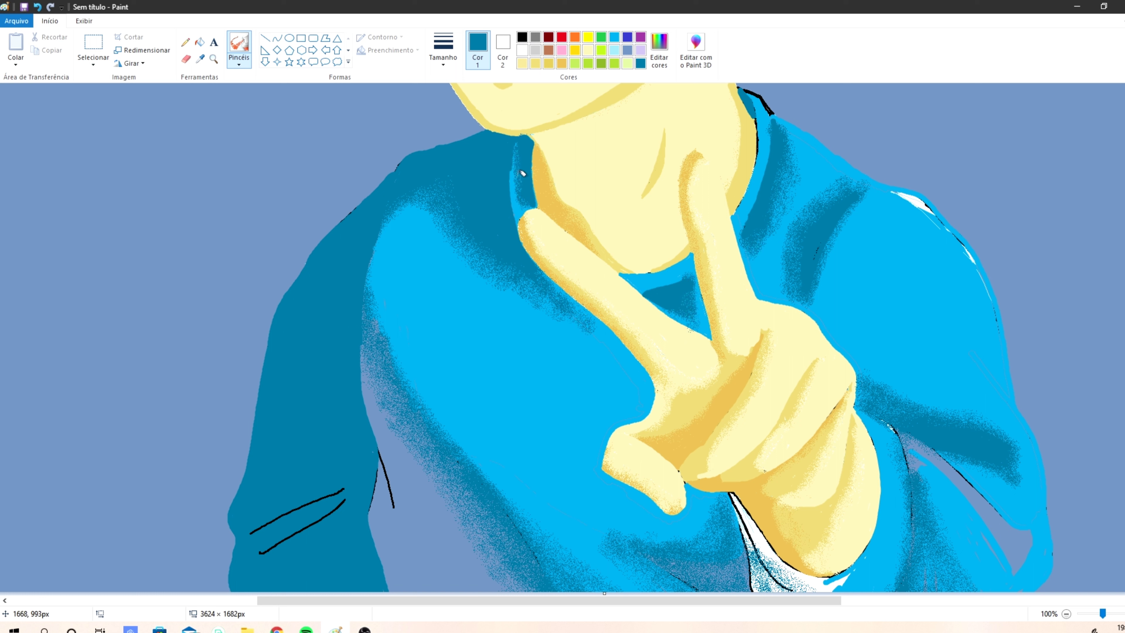
Step: Sample the sky blue and blend it over the shadow edges at the left collar, right shoulder and right sleeve
left_click(200, 58)
left_click(417, 261)
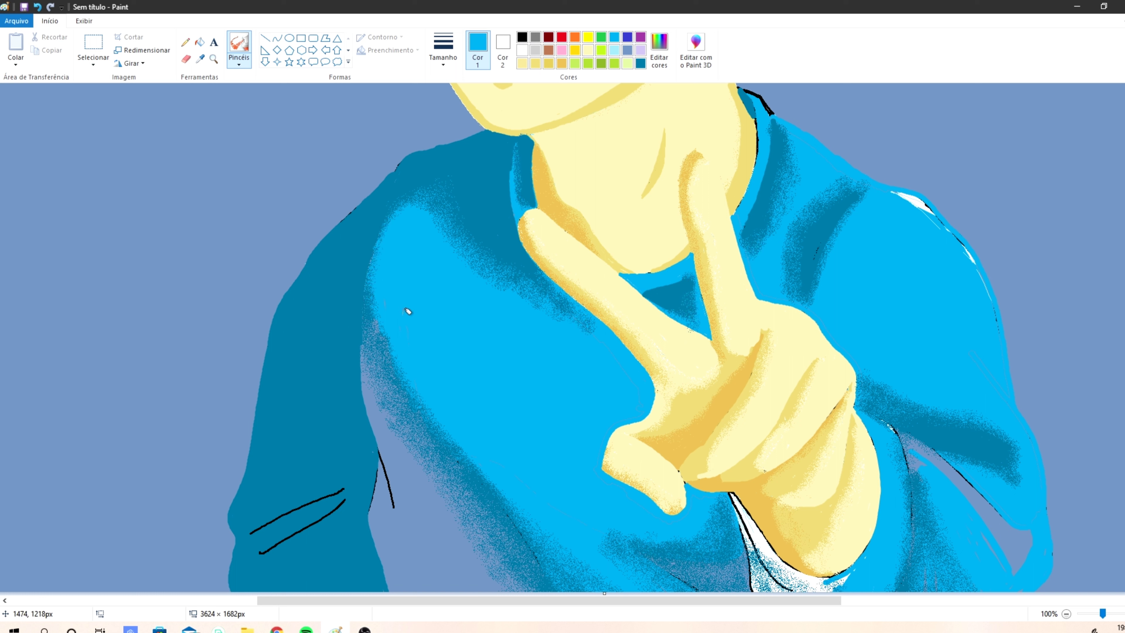
left_click_drag(494, 243, 438, 182)
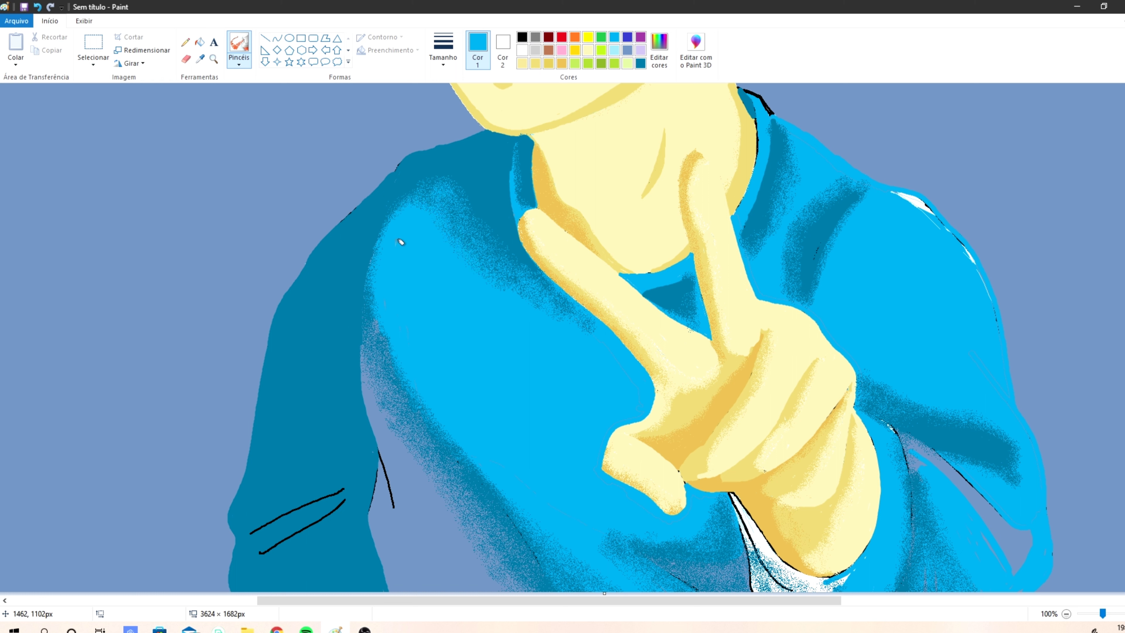
mouse_move(797, 160)
left_mouse_down()
mouse_move(789, 113)
mouse_move(788, 268)
mouse_move(828, 255)
mouse_move(816, 302)
left_mouse_up()
left_click_drag(899, 387, 918, 431)
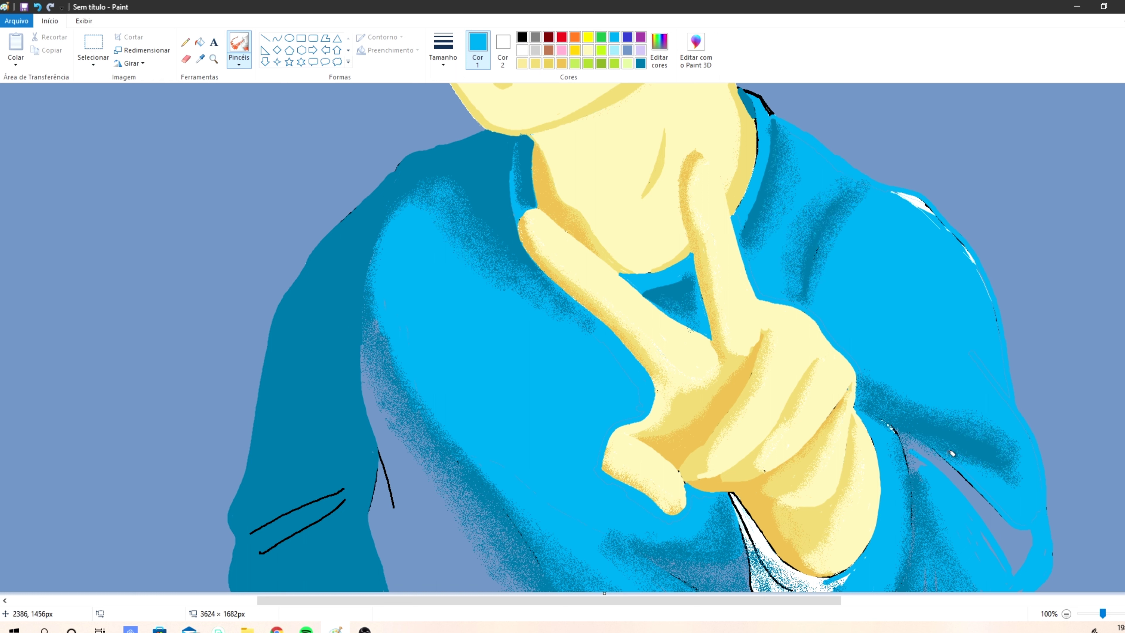
Step: Blend sky blue into the shading of the lower right sleeve, the lower torso and the left torso edge
left_click_drag(928, 517, 921, 479)
left_click_drag(921, 479, 924, 558)
mouse_move(684, 556)
left_mouse_down()
mouse_move(635, 531)
mouse_move(669, 549)
left_mouse_up()
mouse_move(479, 485)
left_mouse_down()
mouse_move(582, 585)
mouse_move(461, 456)
left_mouse_up()
left_click_drag(461, 457, 549, 539)
Step: Fill the unpainted strip between the left sleeve and the torso with sky blue and paint over its upper part
left_click(200, 42)
left_click(423, 536)
left_click(239, 42)
mouse_move(371, 317)
left_mouse_down()
mouse_move(534, 587)
mouse_move(403, 420)
left_mouse_up()
Step: Sample the dark blue and paint it into the white gap below the wrist and the lower folds of the right sleeve
left_click(200, 59)
left_click(238, 48)
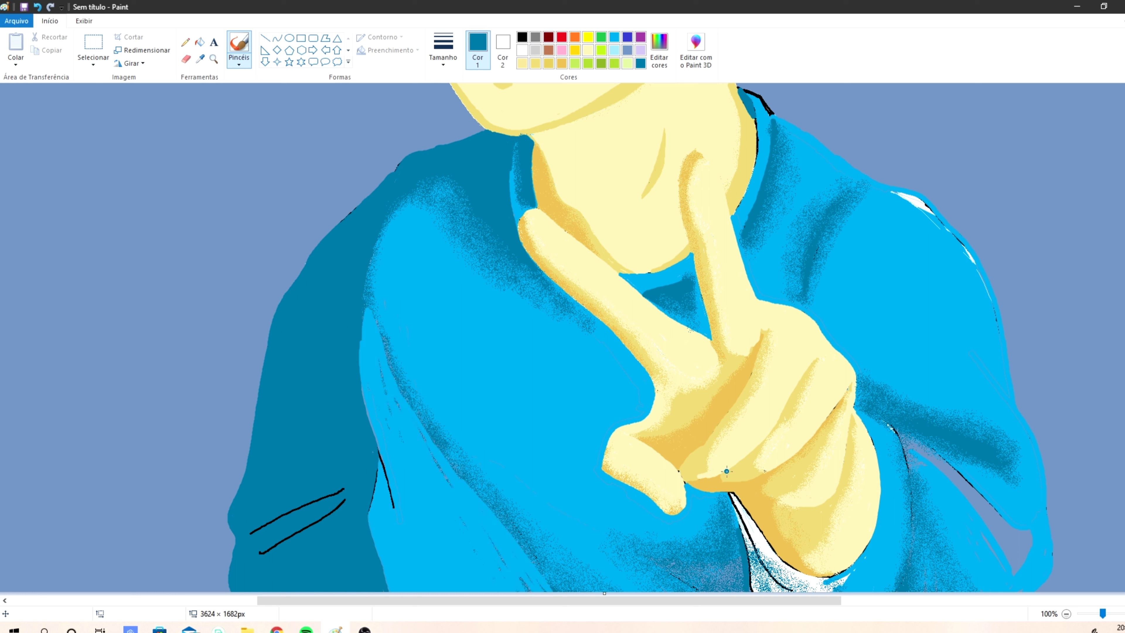
mouse_move(737, 500)
left_mouse_down()
mouse_move(786, 571)
mouse_move(842, 576)
mouse_move(745, 523)
mouse_move(781, 593)
left_mouse_up()
left_click_drag(934, 461, 1014, 525)
left_click_drag(888, 429, 920, 480)
Step: Change the brush and lay solid dark blue over the folds of the lower torso, below the hand and across the right sleeve
left_click(200, 59)
left_click(376, 213)
left_click(238, 62)
left_click(239, 82)
left_click(917, 486)
left_click(239, 62)
left_click(192, 111)
left_click(443, 62)
left_click(425, 155)
mouse_move(492, 523)
left_mouse_down()
mouse_move(573, 565)
mouse_move(535, 578)
mouse_move(489, 536)
left_mouse_up()
left_click_drag(428, 511, 456, 583)
left_click_drag(723, 503, 724, 519)
mouse_move(753, 601)
left_mouse_down()
mouse_move(685, 567)
mouse_move(746, 536)
left_mouse_up()
mouse_move(925, 422)
left_mouse_down()
mouse_move(1032, 488)
mouse_move(992, 430)
left_mouse_up()
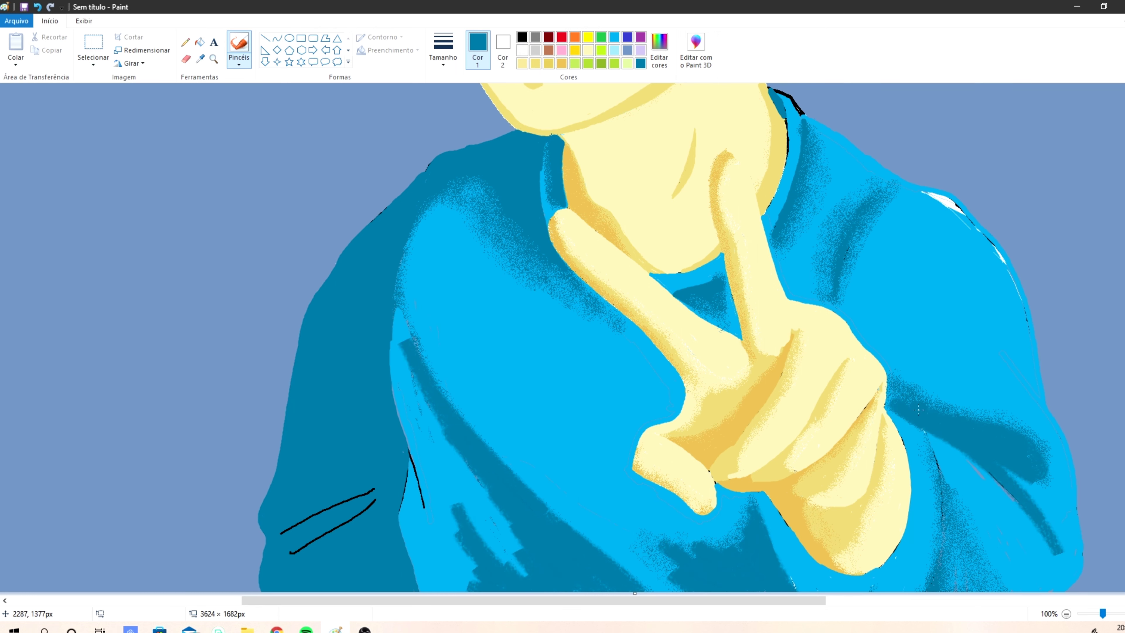
Step: Solidify the dark blue shadows on the right shoulder, collar, neckline, left sleeve edge and lower right sleeve
left_click_drag(837, 292, 858, 204)
left_click_drag(804, 124, 780, 248)
left_click_drag(726, 277, 684, 295)
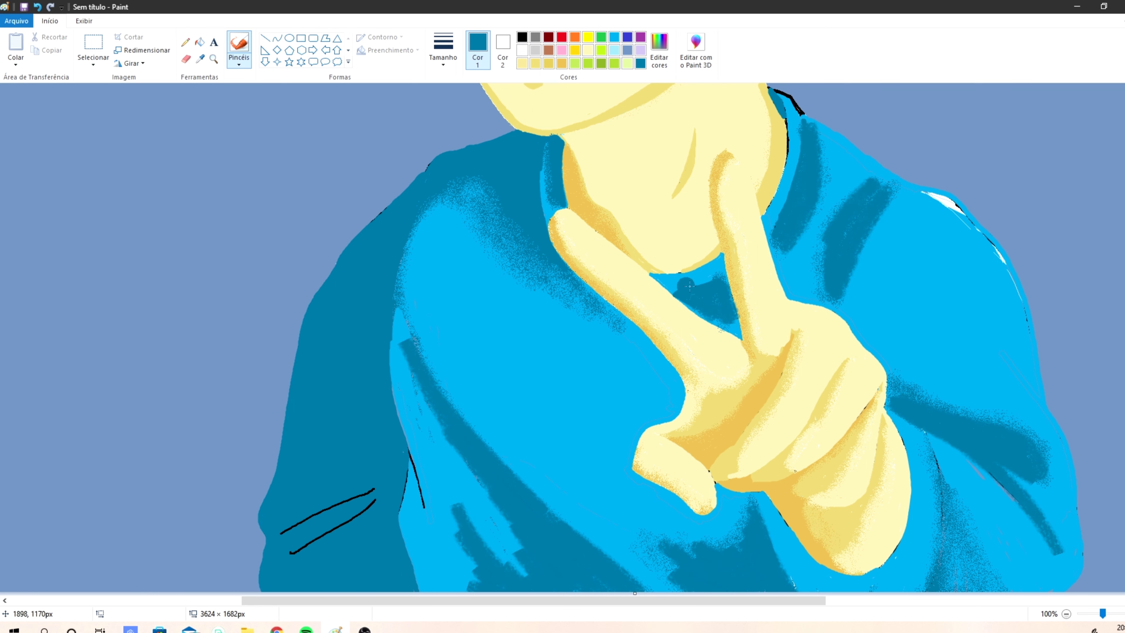
mouse_move(554, 253)
left_mouse_down()
mouse_move(496, 217)
mouse_move(403, 372)
mouse_move(419, 589)
left_mouse_up()
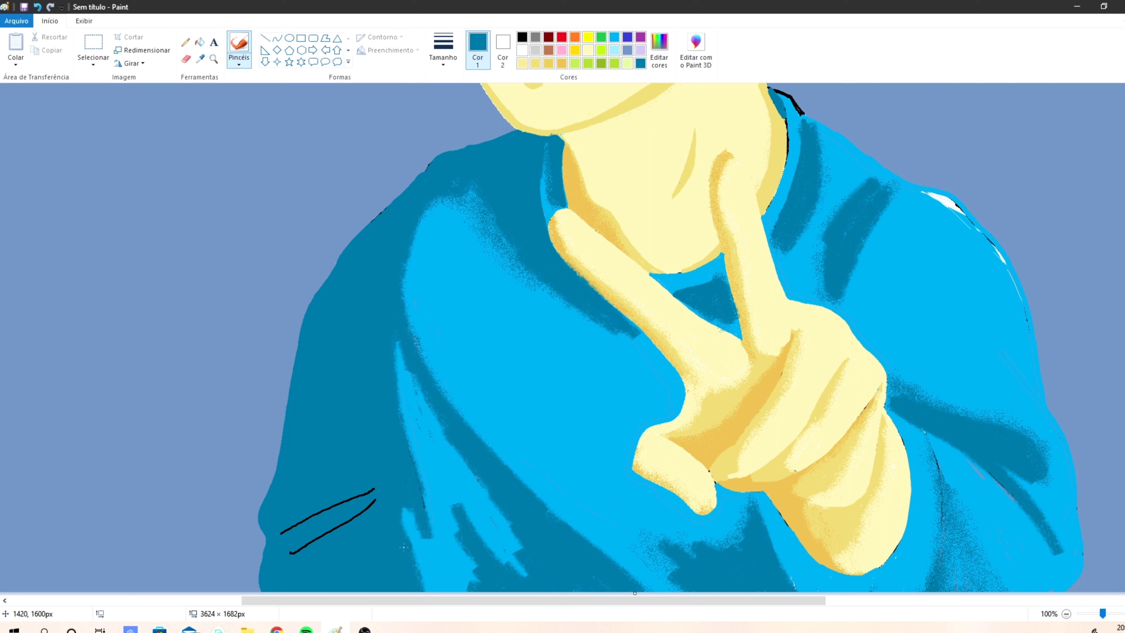
left_click_drag(944, 510, 939, 572)
left_click_drag(936, 439, 990, 587)
left_click_drag(746, 520, 702, 547)
Step: Mix a lighter mid blue and paint it over the left sleeve folds and the lower torso
left_click(659, 51)
left_click_drag(704, 310, 704, 298)
left_click(458, 394)
mouse_move(416, 339)
left_mouse_down()
mouse_move(625, 568)
mouse_move(447, 470)
mouse_move(399, 390)
mouse_move(472, 563)
mouse_move(392, 515)
mouse_move(284, 541)
mouse_move(297, 528)
left_mouse_up()
mouse_move(631, 549)
left_mouse_down()
mouse_move(677, 576)
mouse_move(740, 518)
left_mouse_up()
left_click_drag(608, 538, 513, 457)
Step: Blend the mid blue along the shadow edges of the chest, the right shoulder and the right sleeve
left_click_drag(660, 368, 482, 217)
mouse_move(482, 217)
left_mouse_down()
mouse_move(614, 352)
mouse_move(482, 209)
left_mouse_up()
left_click_drag(465, 195, 412, 290)
mouse_move(532, 306)
left_mouse_down()
mouse_move(676, 398)
mouse_move(533, 338)
left_mouse_up()
left_click_drag(900, 393, 1037, 458)
mouse_move(1036, 459)
left_mouse_down()
mouse_move(863, 331)
mouse_move(893, 337)
mouse_move(897, 199)
mouse_move(824, 257)
mouse_move(785, 243)
mouse_move(814, 129)
mouse_move(803, 294)
left_mouse_up()
mouse_move(759, 502)
left_mouse_down()
mouse_move(837, 587)
mouse_move(758, 516)
left_mouse_up()
Step: Mix a light cyan blue and paint highlights on the right shoulder and sleeve, the left cuff and the chest
left_click(659, 51)
left_click_drag(703, 295, 703, 271)
left_click(464, 396)
mouse_move(929, 198)
left_mouse_down()
mouse_move(960, 216)
mouse_move(1028, 389)
mouse_move(912, 191)
mouse_move(824, 133)
mouse_move(1041, 416)
mouse_move(1067, 479)
mouse_move(1061, 584)
left_mouse_up()
left_click_drag(366, 496, 339, 509)
left_click_drag(586, 426, 469, 276)
mouse_move(469, 276)
left_mouse_down()
mouse_move(598, 444)
mouse_move(459, 261)
left_mouse_up()
left_click_drag(459, 261, 602, 473)
Step: Sample the darker green from the hair and deepen the shaded strands across the fringe and around the right ear
left_click(1067, 613)
left_click(200, 58)
left_click(418, 195)
left_click_drag(426, 216, 410, 207)
mouse_move(477, 146)
left_mouse_down()
mouse_move(476, 195)
mouse_move(495, 254)
left_mouse_up()
left_click_drag(492, 210, 523, 272)
left_click_drag(507, 184, 541, 251)
left_click_drag(428, 151, 417, 180)
left_click_drag(549, 204, 603, 256)
left_click_drag(610, 191, 622, 234)
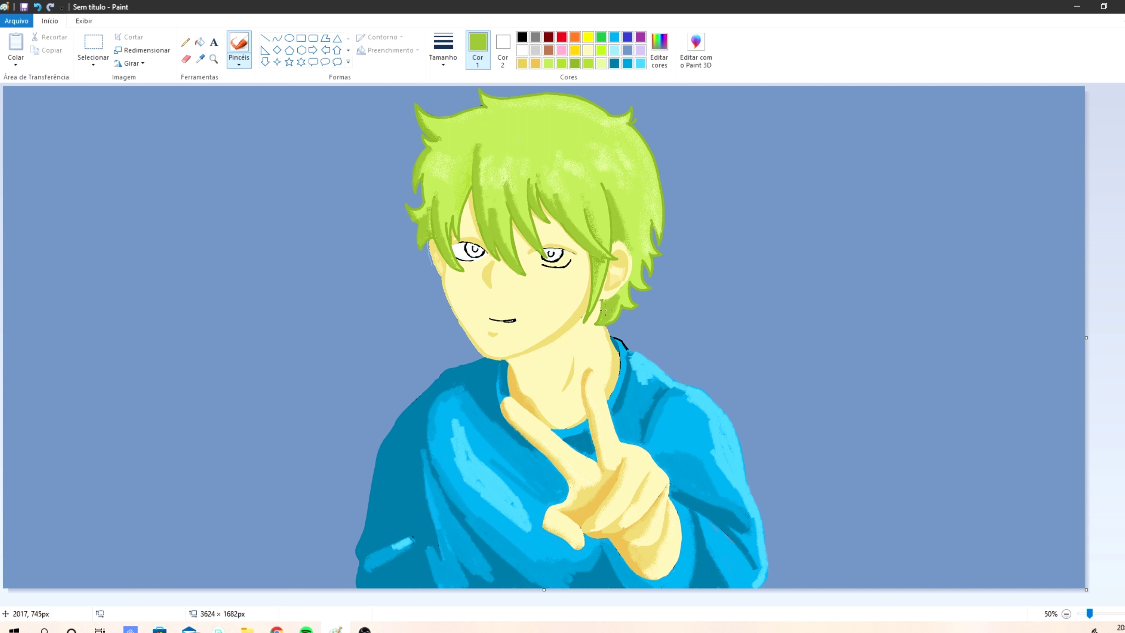
Step: Paint a band of pale green highlights across the hair and add white glints over it
left_click(601, 63)
mouse_move(641, 147)
left_mouse_down()
mouse_move(622, 169)
mouse_move(605, 153)
left_mouse_up()
left_click_drag(583, 147, 590, 174)
mouse_move(585, 175)
left_mouse_down()
mouse_move(554, 145)
mouse_move(515, 172)
left_mouse_up()
mouse_move(505, 171)
left_mouse_down()
mouse_move(485, 149)
mouse_move(431, 161)
left_mouse_up()
left_click(522, 50)
mouse_move(637, 147)
left_mouse_down()
mouse_move(600, 179)
mouse_move(442, 142)
left_mouse_up()
Step: Change the brush and its size, and draw both eyebrows in dark green
scroll(442, 142, "up", 1)
left_click_drag(519, 601, 734, 601)
scroll(854, 415, "down", 3)
left_click(575, 63)
left_click(239, 61)
left_click(191, 83)
left_click(443, 57)
left_click_drag(473, 251, 545, 239)
left_click_drag(687, 244, 747, 276)
left_click_drag(647, 242, 745, 269)
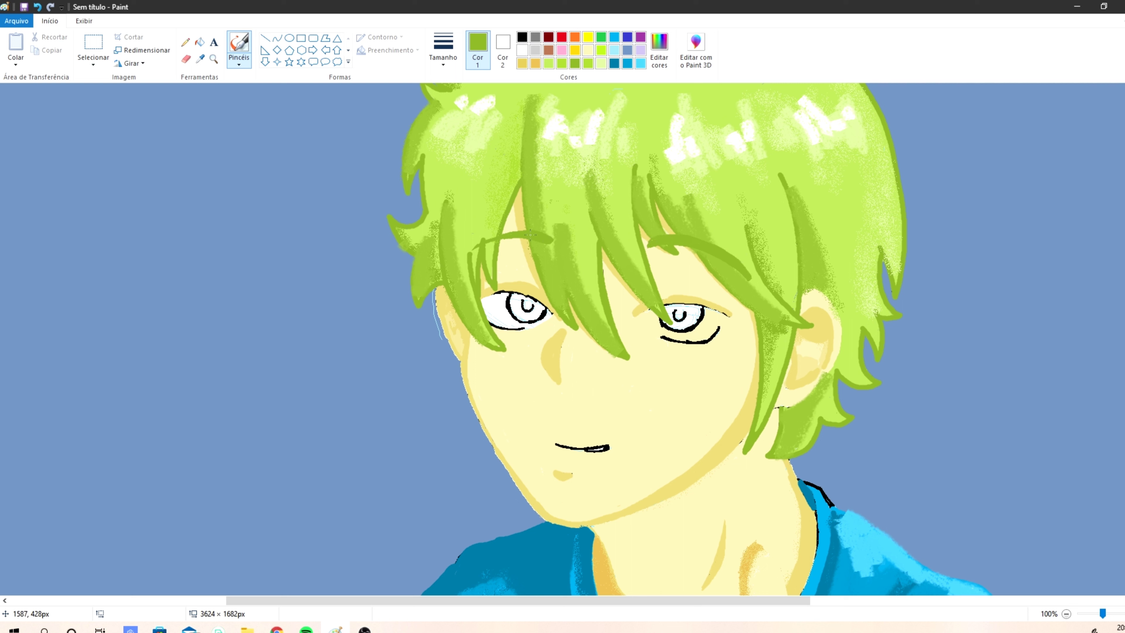
Step: Mix an off-white with red, green and blue at 248 and paint the whites of the eyes
left_click(296, 208)
left_click(660, 49)
left_click(700, 239)
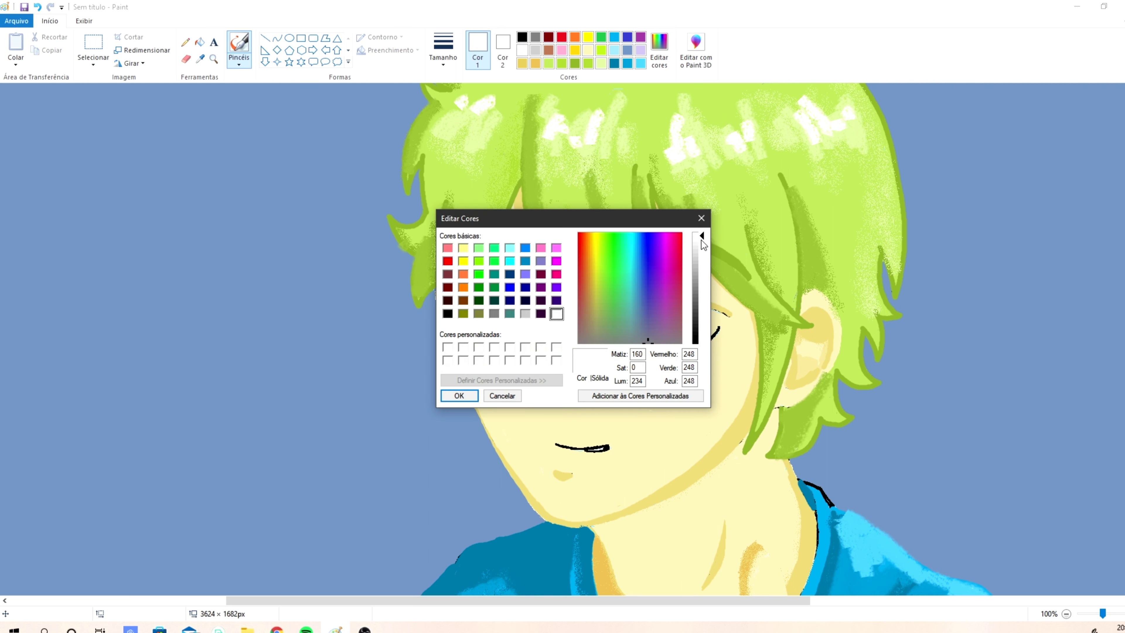
left_click(455, 395)
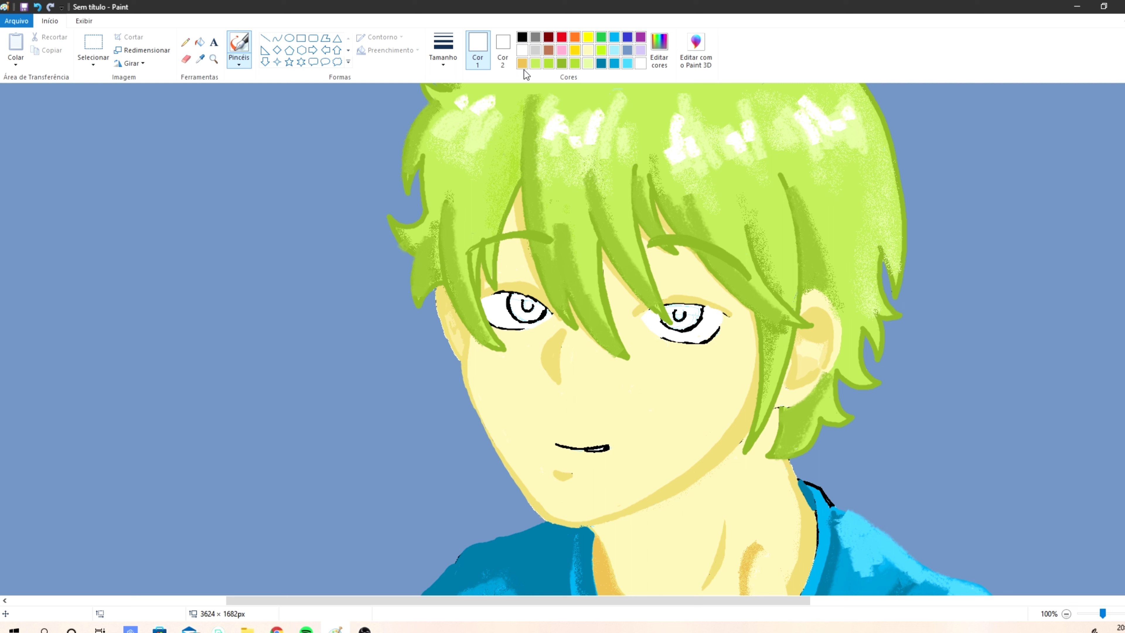
Step: Colour both irises light turquoise and paint the pupils in a stronger turquoise blue
left_click(613, 54)
mouse_move(515, 296)
left_mouse_down()
mouse_move(521, 315)
mouse_move(532, 308)
left_mouse_up()
left_click(614, 37)
left_click_drag(677, 315, 680, 310)
Step: Repaint the irises in mid blue with light crescents and darken the pupils with dark blue
left_click(614, 51)
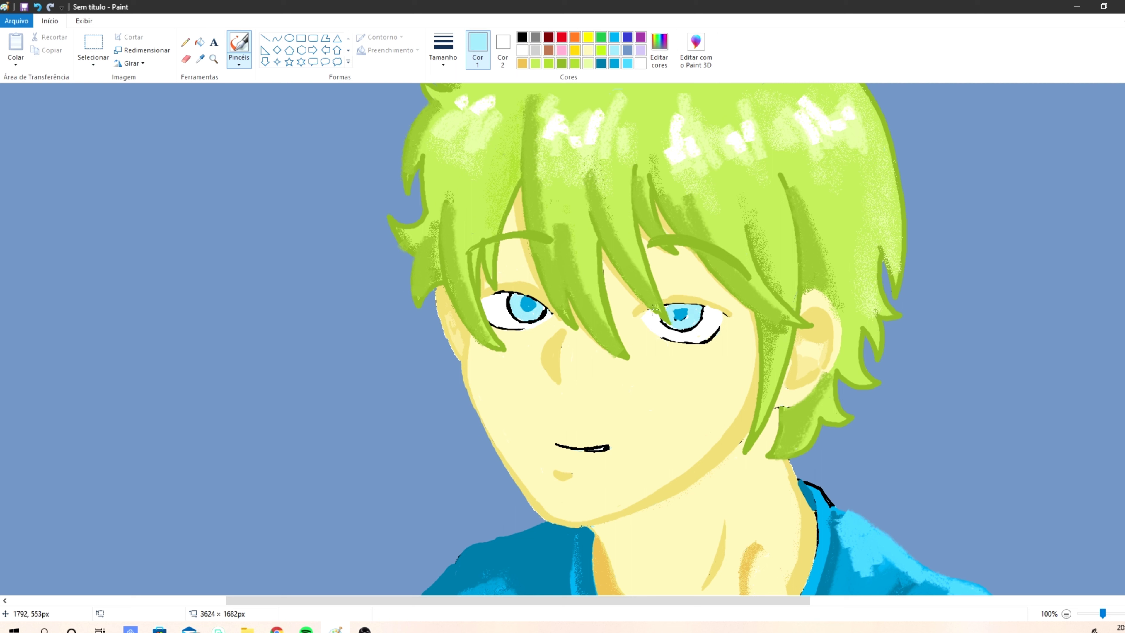
left_click(614, 37)
left_click(239, 63)
left_click(167, 83)
left_click(238, 63)
left_click(190, 106)
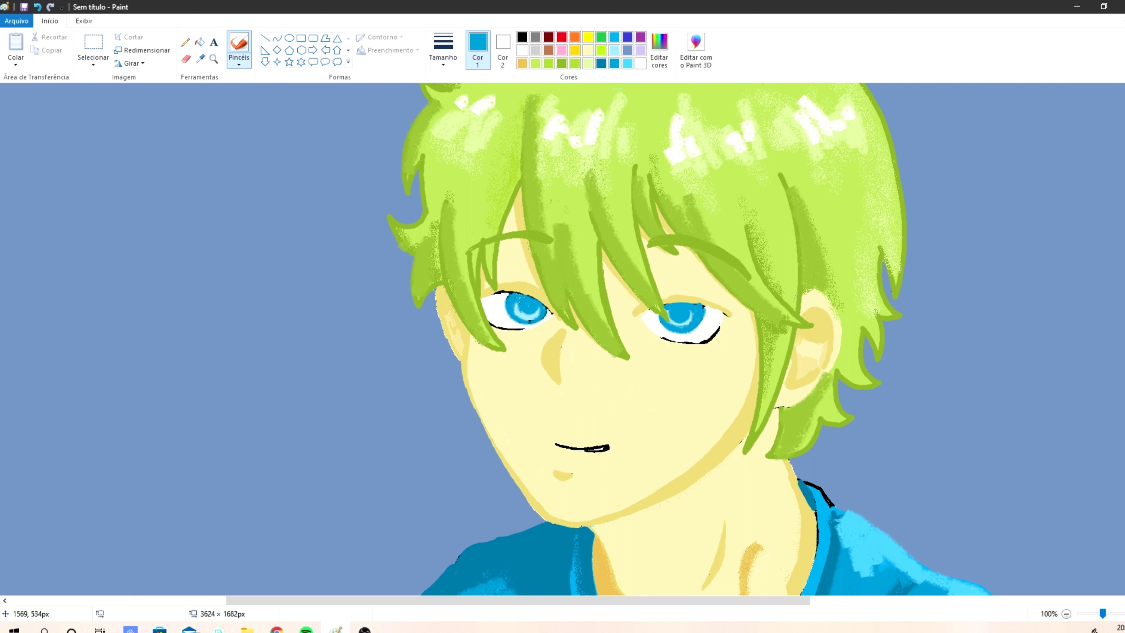
left_click(599, 63)
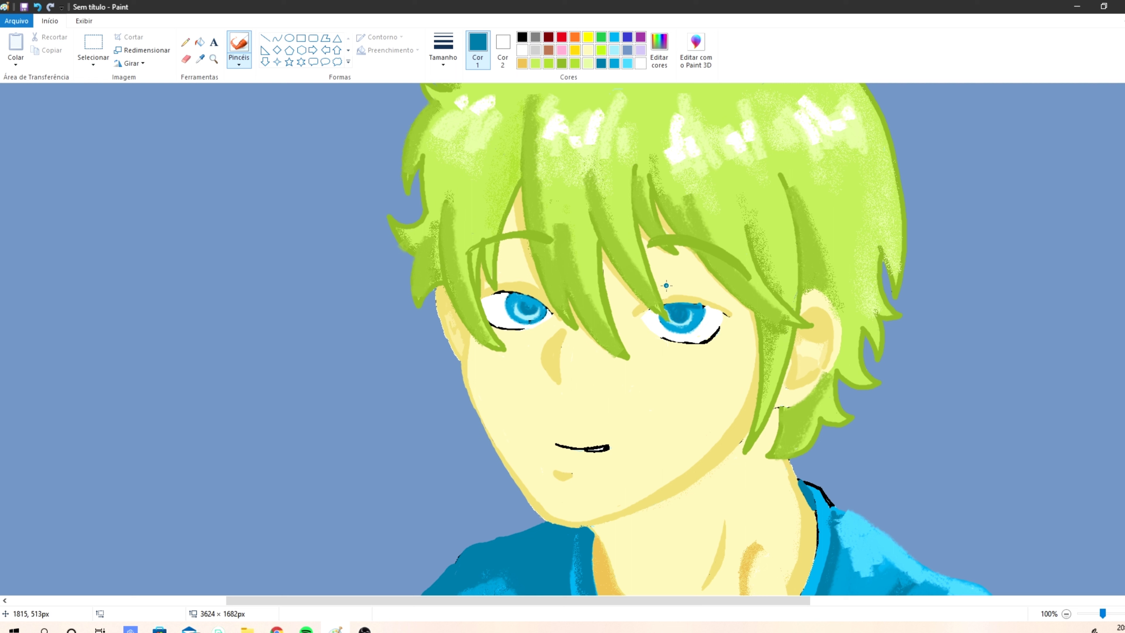
left_click(512, 301)
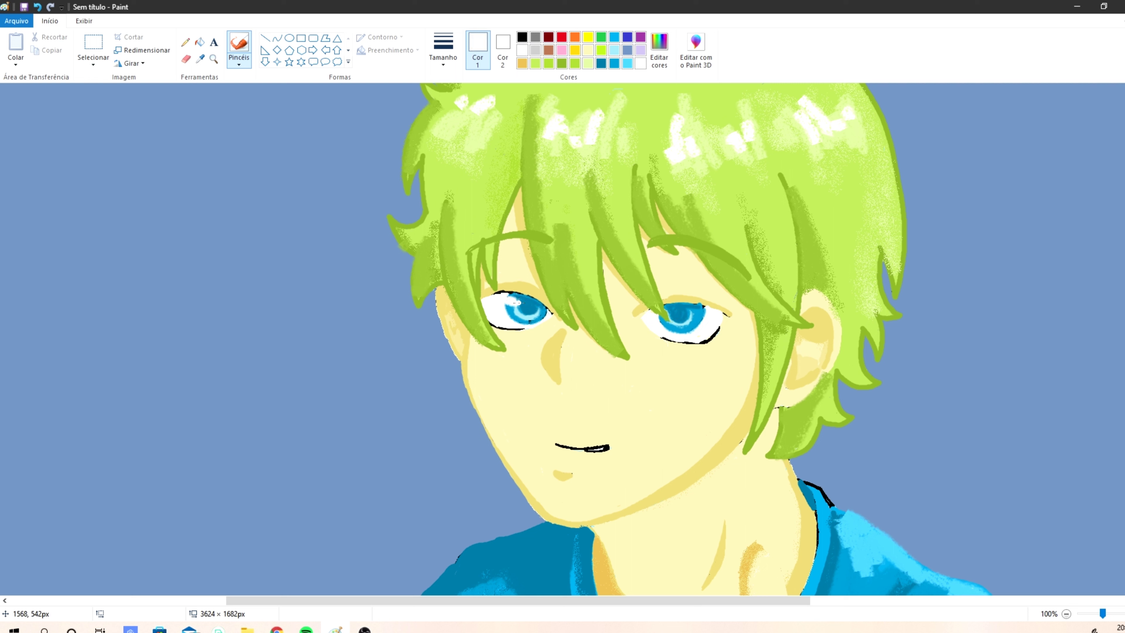
key("ctrl+z")
key("ctrl+z")
Step: Dab white highlights into both irises and thicken the eyelid lines in black
left_click_drag(536, 305, 539, 308)
left_click(525, 292)
left_click_drag(511, 295, 484, 296)
left_click_drag(704, 343, 665, 340)
left_click_drag(665, 303, 728, 316)
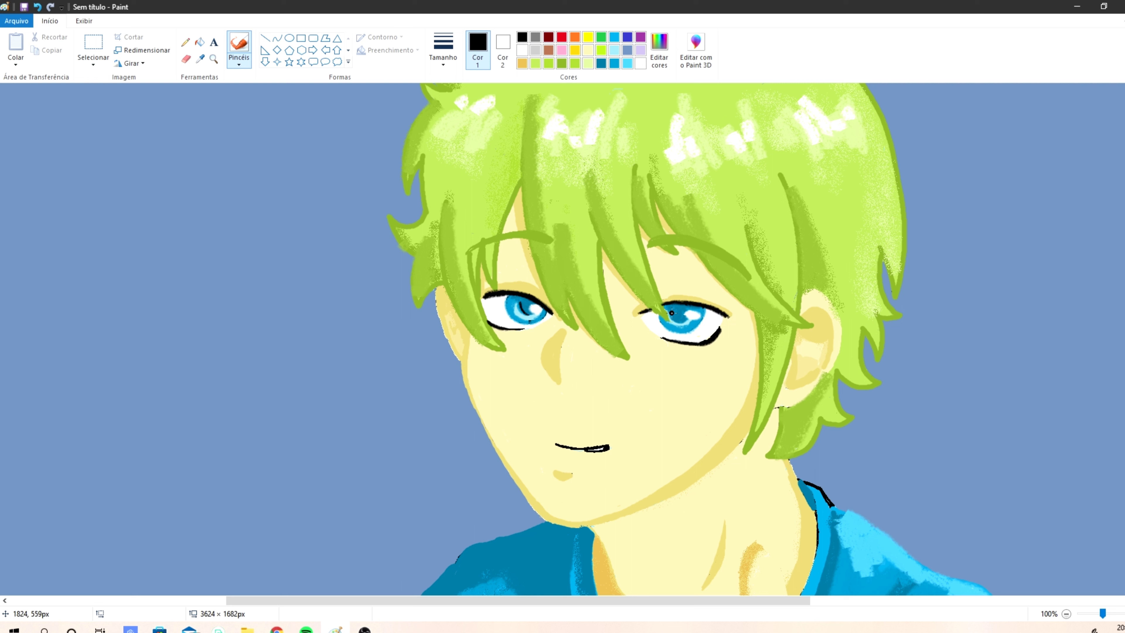
Step: Mix a dark grey and draw the nose line, the left ear outline and the creases above both eyes
left_click(443, 48)
left_click(448, 119)
left_click(659, 51)
left_click_drag(696, 342, 691, 307)
left_click(459, 396)
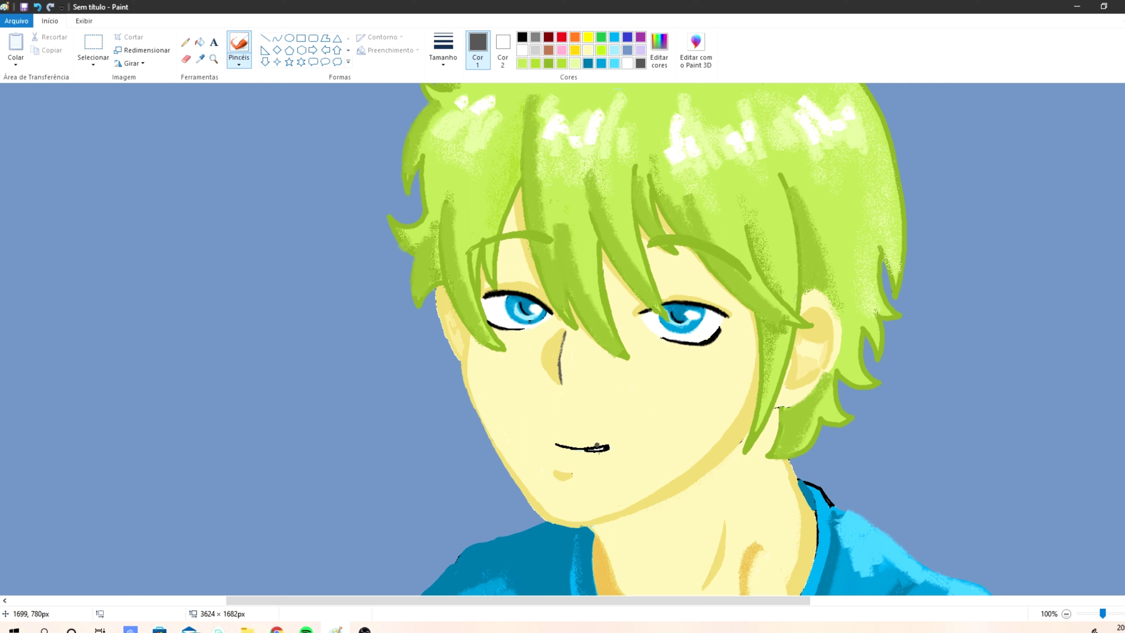
left_click_drag(436, 290, 450, 352)
left_click_drag(505, 282, 545, 297)
left_click_drag(711, 296, 658, 296)
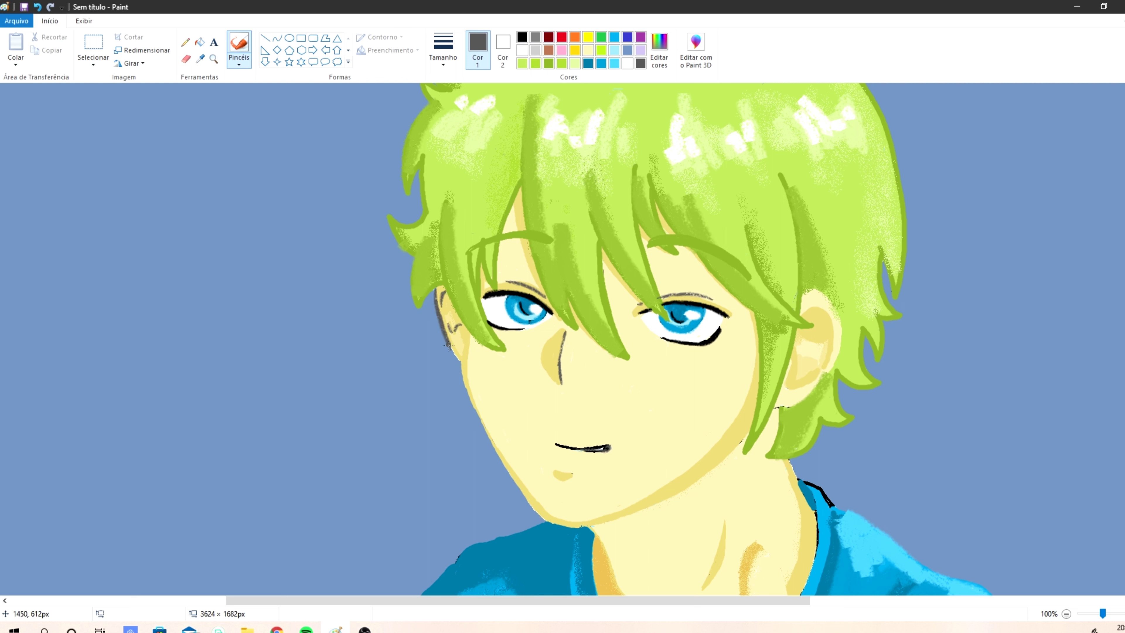
Step: Outline the left cheek, chin, jaw and right ear in dark grey, including the inner ear lines
mouse_move(464, 347)
left_mouse_down()
mouse_move(470, 397)
mouse_move(511, 477)
left_mouse_up()
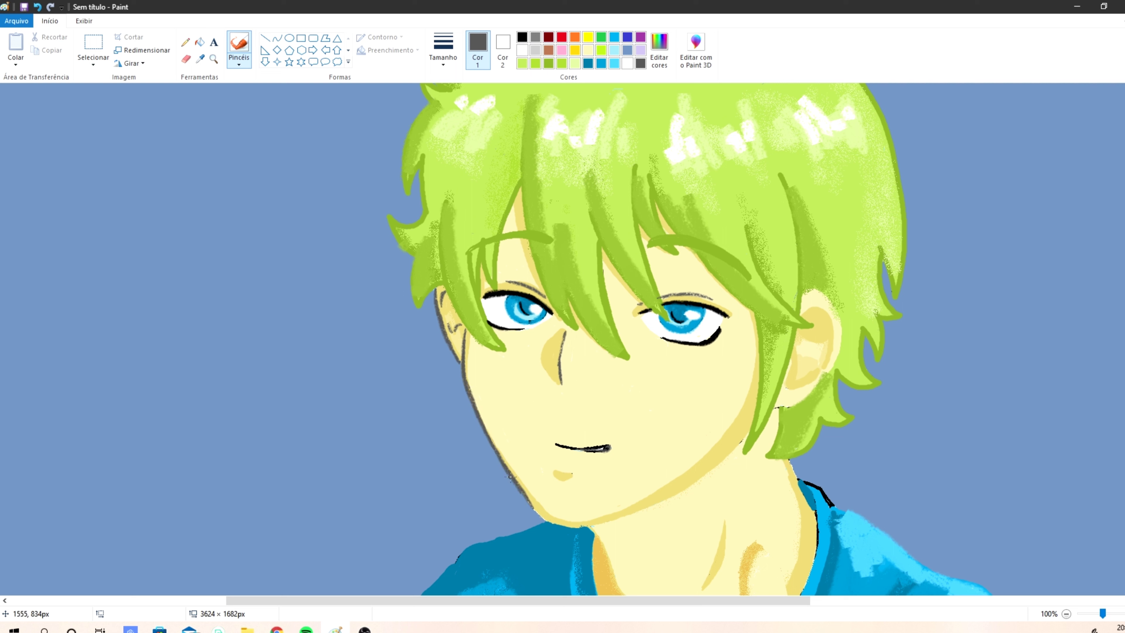
left_click_drag(611, 517, 565, 525)
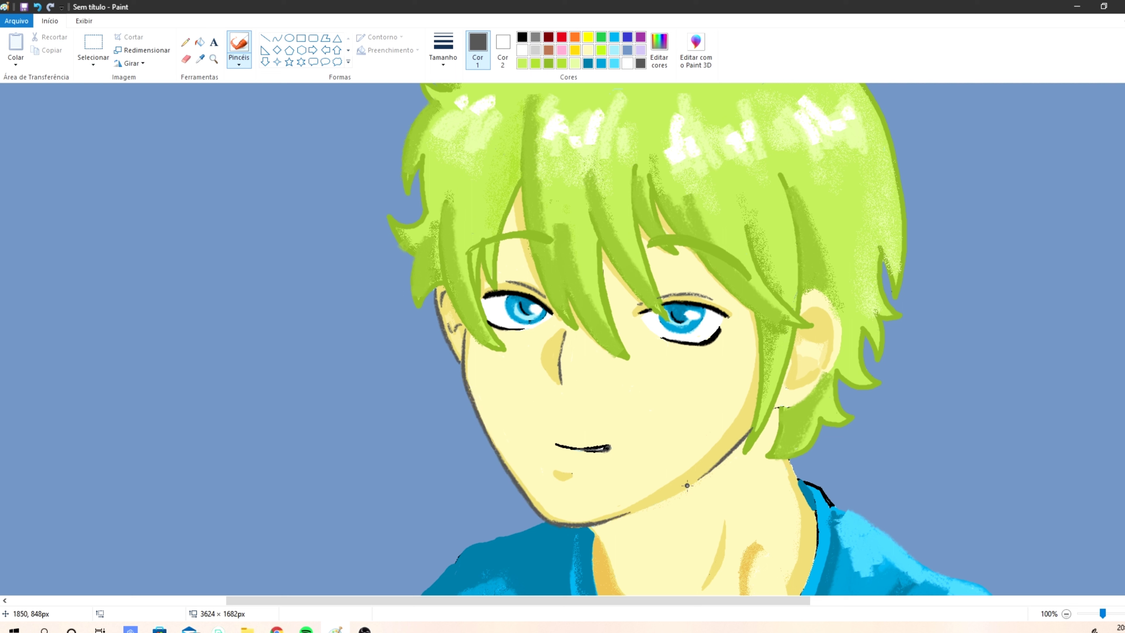
mouse_move(815, 290)
left_mouse_down()
mouse_move(841, 346)
mouse_move(816, 392)
mouse_move(779, 407)
left_mouse_up()
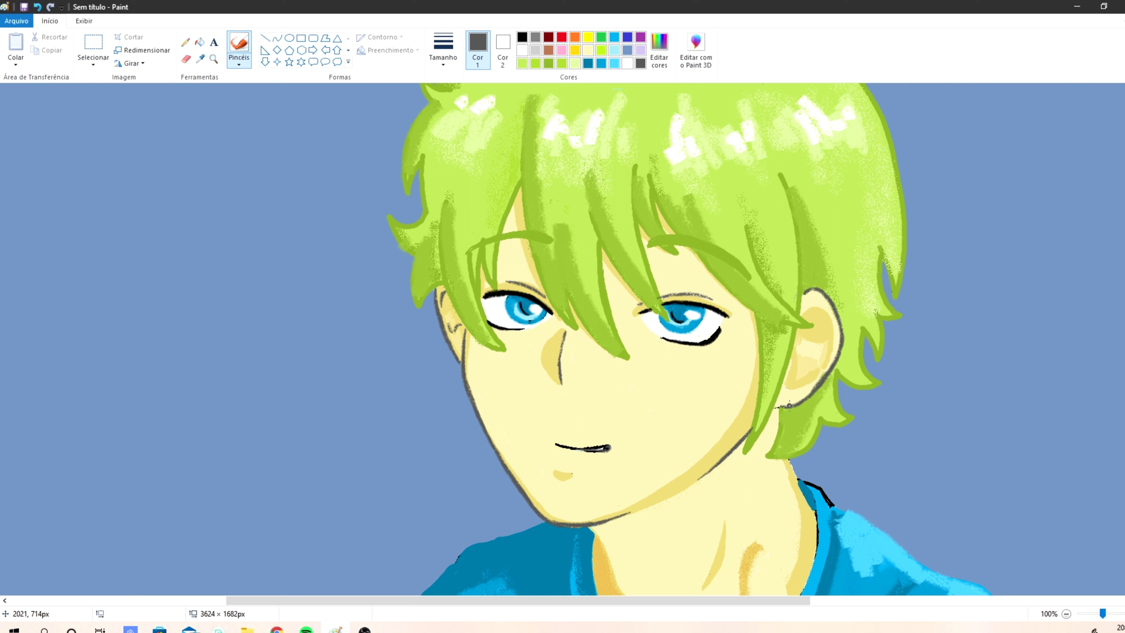
left_click_drag(821, 311, 829, 357)
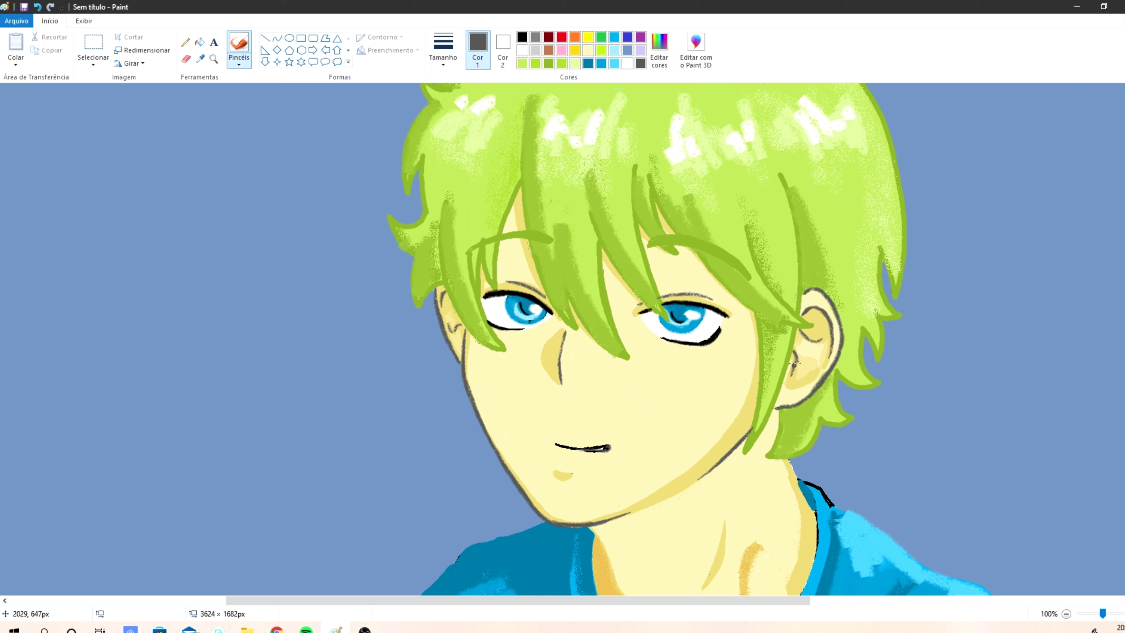
Step: Outline the central and right fringe strands in dark grey
left_click(1064, 614)
left_click(1124, 613)
left_click_drag(555, 601, 753, 601)
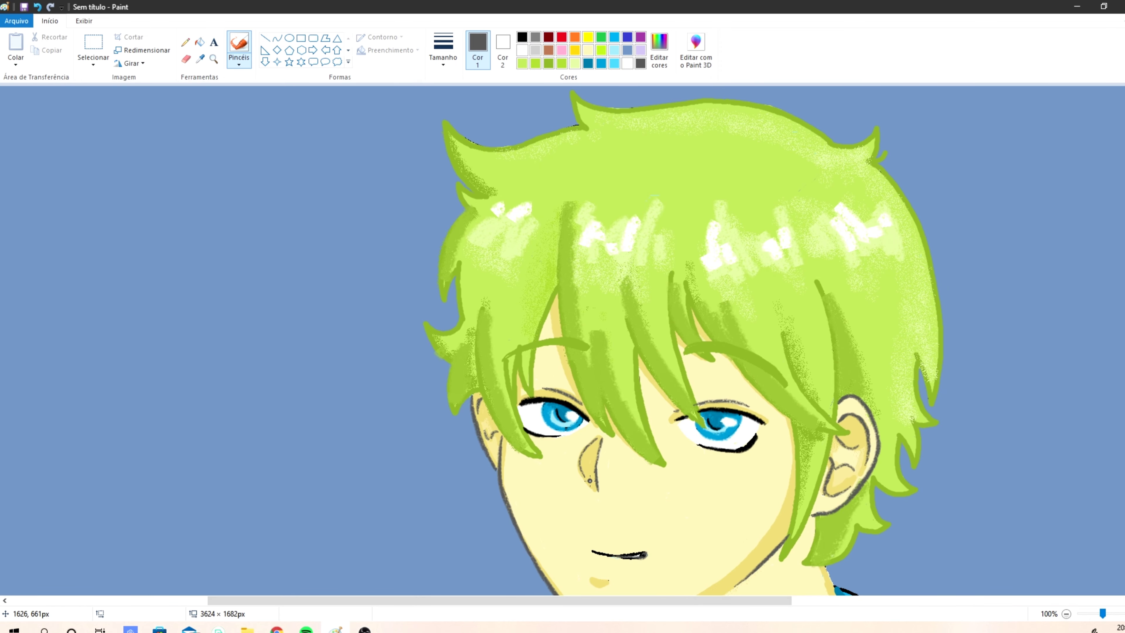
mouse_move(692, 307)
left_mouse_down()
mouse_move(806, 430)
mouse_move(851, 435)
left_mouse_up()
mouse_move(783, 326)
left_mouse_down()
mouse_move(797, 377)
mouse_move(850, 435)
left_mouse_up()
mouse_move(686, 309)
left_mouse_down()
mouse_move(715, 359)
mouse_move(674, 328)
mouse_move(716, 365)
left_mouse_up()
left_click_drag(668, 265, 701, 414)
mouse_move(624, 316)
left_mouse_down()
mouse_move(661, 390)
mouse_move(705, 428)
left_mouse_up()
left_click_drag(636, 355, 668, 472)
mouse_move(594, 370)
left_mouse_down()
mouse_move(618, 426)
mouse_move(662, 469)
left_mouse_up()
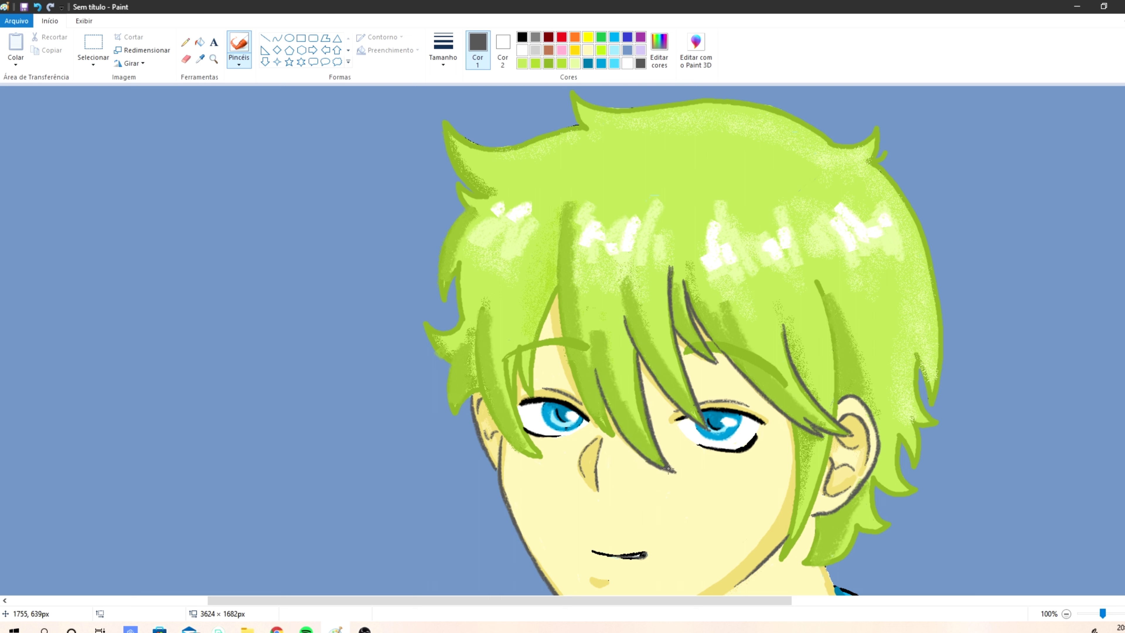
Step: Outline the parting, the left fringe strands and the hair tip above the left ear in dark grey
mouse_move(565, 217)
left_mouse_down()
mouse_move(557, 320)
mouse_move(568, 362)
left_mouse_up()
mouse_move(559, 303)
left_mouse_down()
mouse_move(603, 423)
mouse_move(550, 304)
mouse_move(537, 407)
left_mouse_up()
left_click_drag(519, 329, 537, 407)
left_click_drag(519, 358, 516, 403)
mouse_move(507, 340)
left_mouse_down()
mouse_move(514, 400)
mouse_move(544, 458)
left_mouse_up()
mouse_move(477, 359)
left_mouse_down()
mouse_move(513, 443)
mouse_move(548, 461)
left_mouse_up()
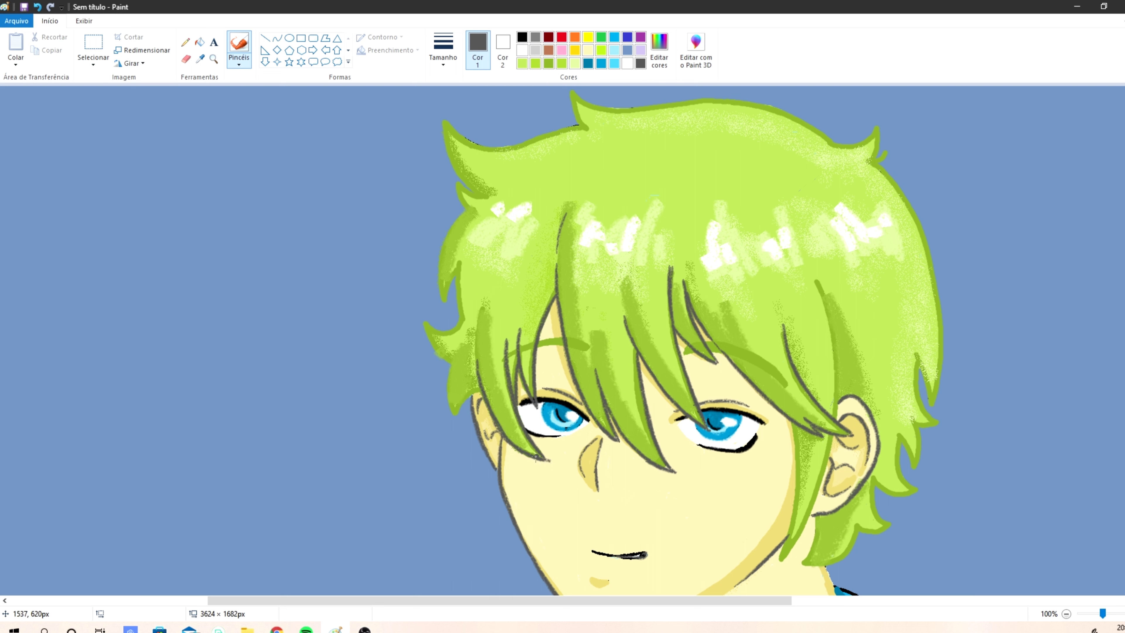
mouse_move(491, 276)
left_mouse_down()
mouse_move(477, 348)
mouse_move(439, 327)
left_mouse_up()
Step: Outline the long strand in front of the right ear and both eyebrows in dark grey
mouse_move(820, 280)
left_mouse_down()
mouse_move(831, 443)
mouse_move(781, 563)
left_mouse_up()
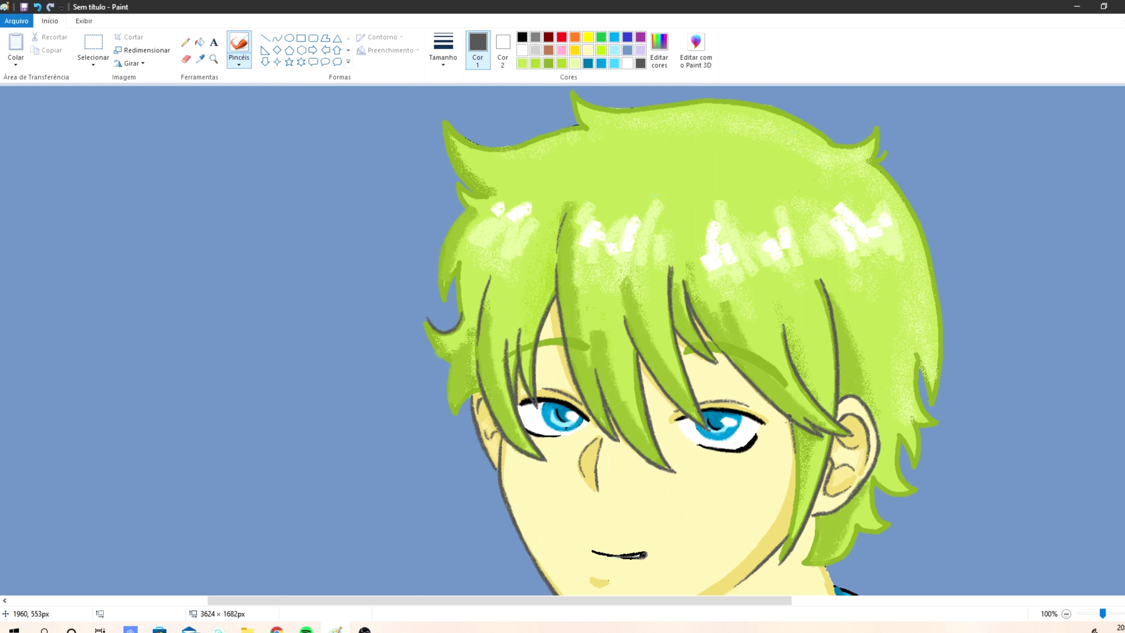
mouse_move(790, 422)
left_mouse_down()
mouse_move(798, 485)
mouse_move(780, 559)
left_mouse_up()
mouse_move(686, 350)
left_mouse_down()
mouse_move(743, 344)
mouse_move(789, 384)
mouse_move(775, 366)
left_mouse_up()
left_click_drag(555, 340, 537, 342)
Step: Outline the neck, its muscle line, the collar and the neckline in dark grey
scroll(497, 366, "down", 5)
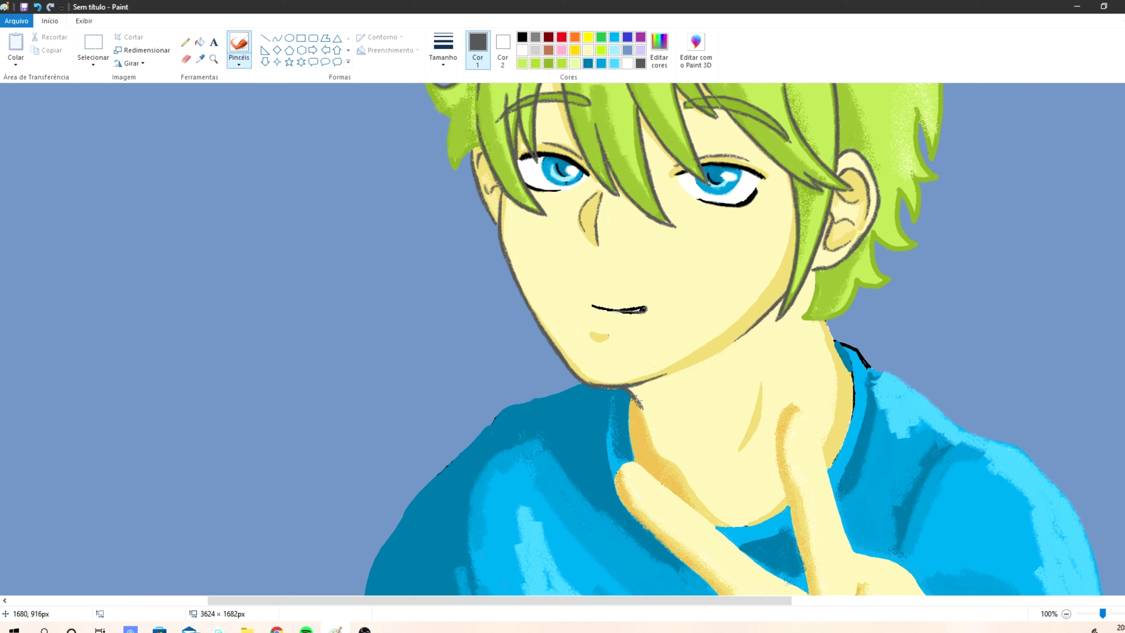
left_click_drag(761, 384, 743, 441)
left_click_drag(628, 397, 639, 460)
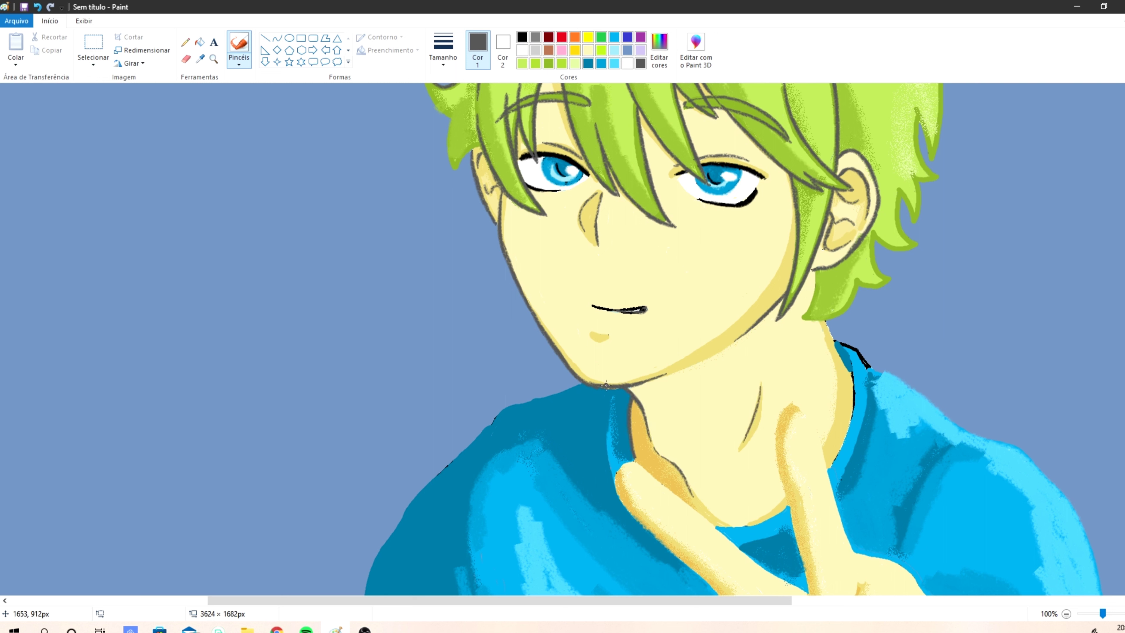
mouse_move(825, 320)
left_mouse_down()
mouse_move(851, 379)
mouse_move(848, 441)
mouse_move(825, 470)
left_mouse_up()
mouse_move(861, 347)
left_mouse_down()
mouse_move(865, 418)
mouse_move(865, 366)
mouse_move(866, 399)
mouse_move(843, 481)
left_mouse_up()
left_click_drag(785, 509, 716, 529)
left_click_drag(791, 523, 744, 542)
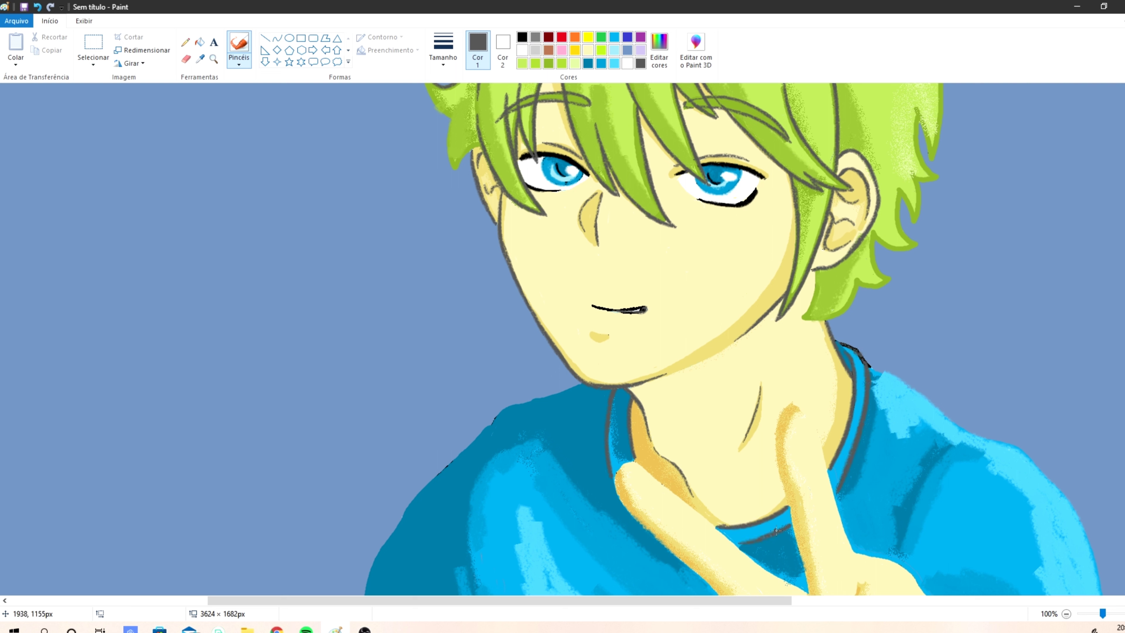
Step: Strengthen the neckline below the throat and the left collar edge with black strokes
left_click(523, 37)
left_click_drag(788, 528, 757, 538)
left_click_drag(614, 388, 606, 438)
left_click_drag(621, 388, 628, 392)
Step: Mix a near-black and outline the facing inner edges of the two raised fingers
scroll(617, 388, "down", 4)
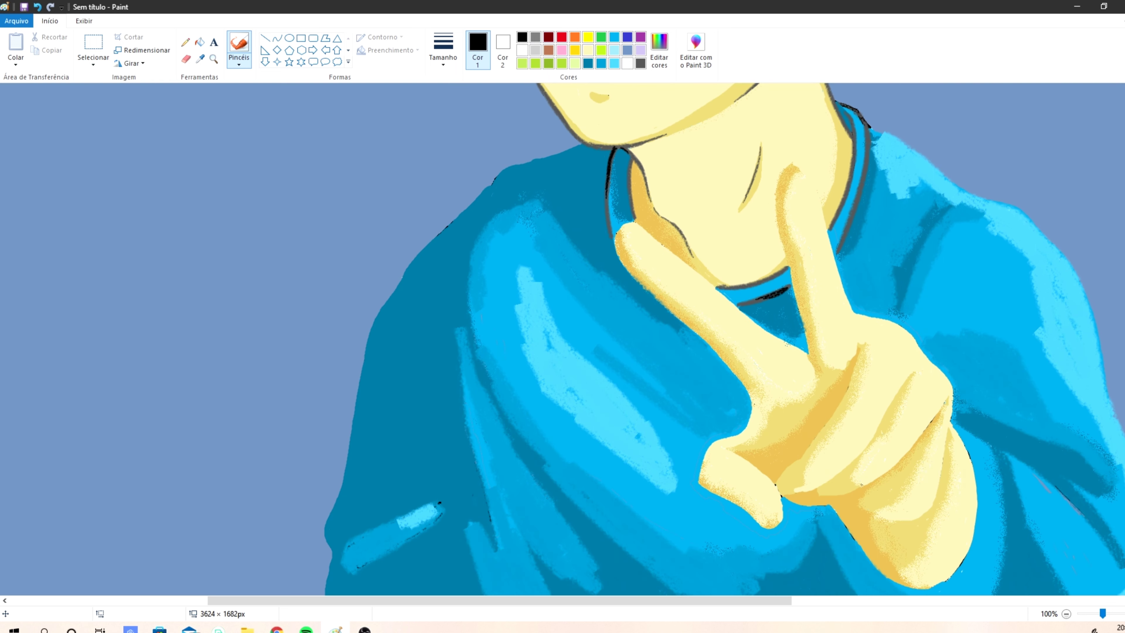
left_click(651, 63)
left_click(702, 337)
left_click(460, 395)
left_click_drag(631, 223, 807, 353)
left_click_drag(782, 194, 812, 357)
left_click(785, 162)
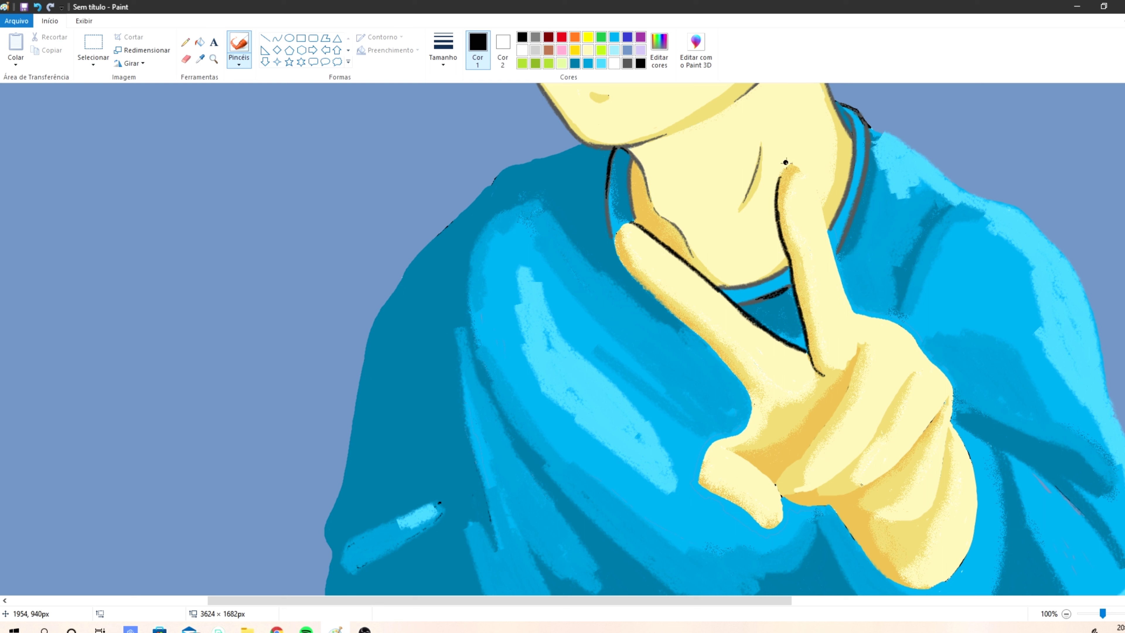
Step: Outline the upright finger's tip and outer edge, the back and heel of the hand and the thumb in near-black
mouse_move(807, 180)
left_mouse_down()
mouse_move(848, 300)
mouse_move(862, 316)
mouse_move(853, 307)
mouse_move(880, 311)
mouse_move(922, 355)
mouse_move(951, 424)
mouse_move(908, 519)
mouse_move(785, 497)
left_mouse_up()
mouse_move(722, 447)
left_mouse_down()
mouse_move(757, 466)
mouse_move(773, 527)
left_mouse_up()
mouse_move(696, 472)
left_mouse_down()
mouse_move(705, 490)
mouse_move(772, 521)
left_mouse_up()
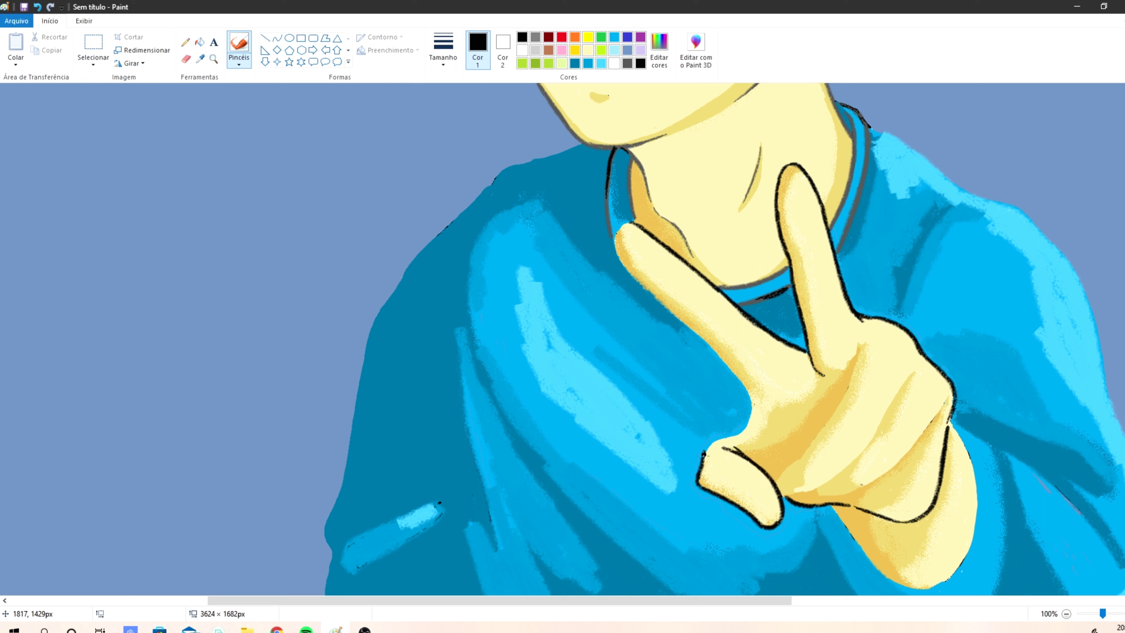
Step: Outline the slanted finger's lower edge and its base down to the thumb in near-black
mouse_move(618, 231)
left_mouse_down()
mouse_move(618, 249)
mouse_move(655, 296)
mouse_move(747, 389)
left_mouse_up()
left_click(306, 629)
mouse_move(716, 357)
left_mouse_down()
mouse_move(735, 372)
mouse_move(748, 422)
mouse_move(706, 454)
left_mouse_up()
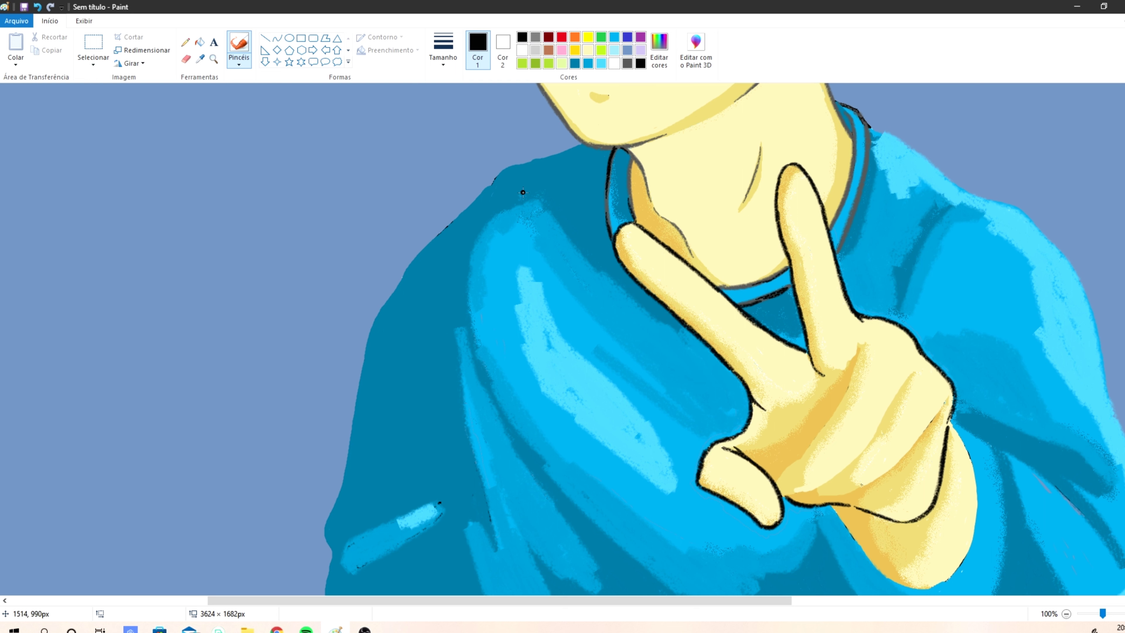
key("ctrl+z")
left_click_drag(715, 350, 727, 356)
Step: Outline the folded fingers and add thin crease lines across the palm in near-black
left_click_drag(859, 348, 799, 467)
mouse_move(305, 630)
left_click(321, 612)
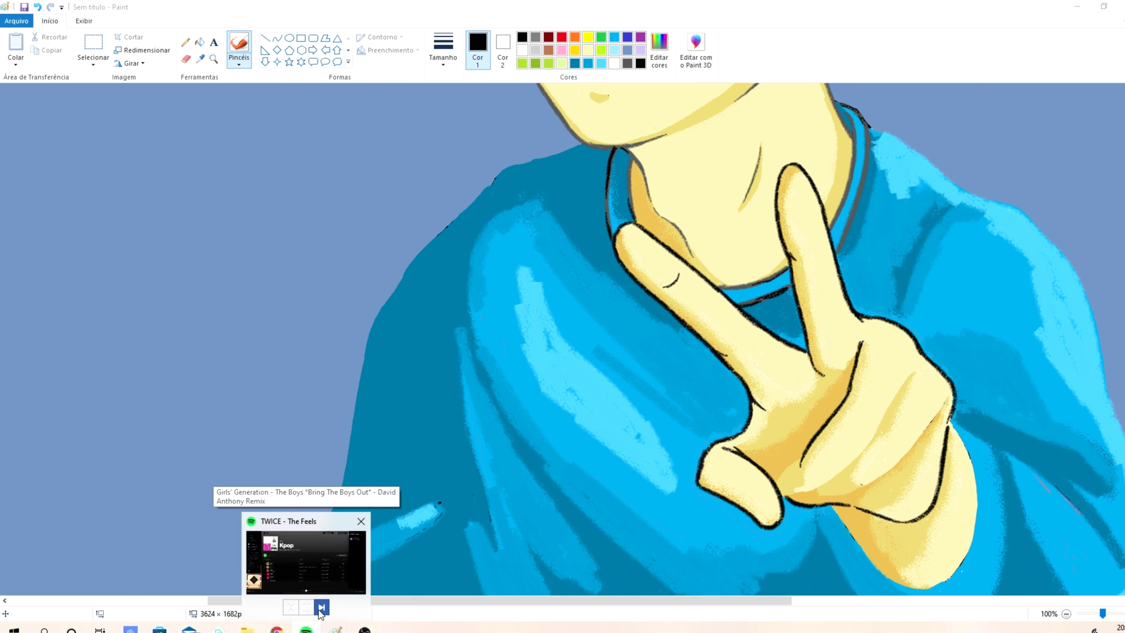
mouse_move(914, 376)
left_mouse_down()
mouse_move(872, 435)
mouse_move(799, 491)
mouse_move(813, 487)
mouse_move(799, 459)
mouse_move(784, 495)
left_mouse_up()
left_click_drag(776, 481, 810, 451)
mouse_move(949, 399)
left_mouse_down()
mouse_move(926, 427)
mouse_move(818, 489)
left_mouse_up()
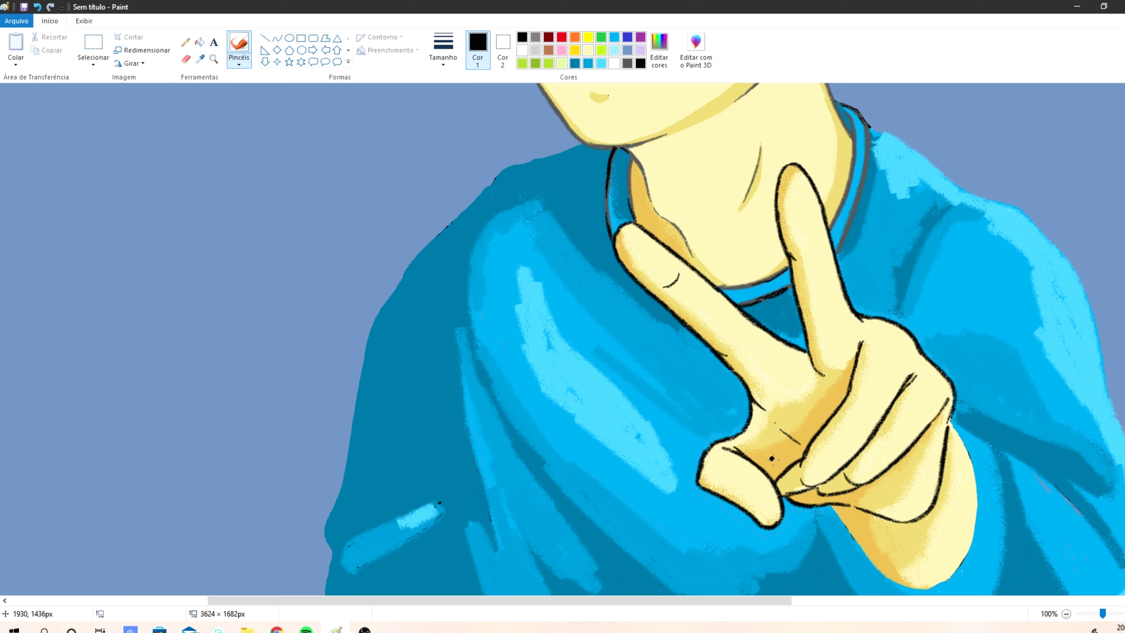
Step: Outline both sides of the wrist and the edges of the sleeve opening around it
left_click_drag(830, 505, 899, 587)
mouse_move(946, 409)
left_mouse_down()
mouse_move(974, 485)
mouse_move(975, 555)
mouse_move(898, 587)
left_mouse_up()
scroll(811, 488, "down", 1)
left_click_drag(812, 489, 857, 591)
mouse_move(952, 406)
left_mouse_down()
mouse_move(1003, 527)
mouse_move(998, 592)
left_mouse_up()
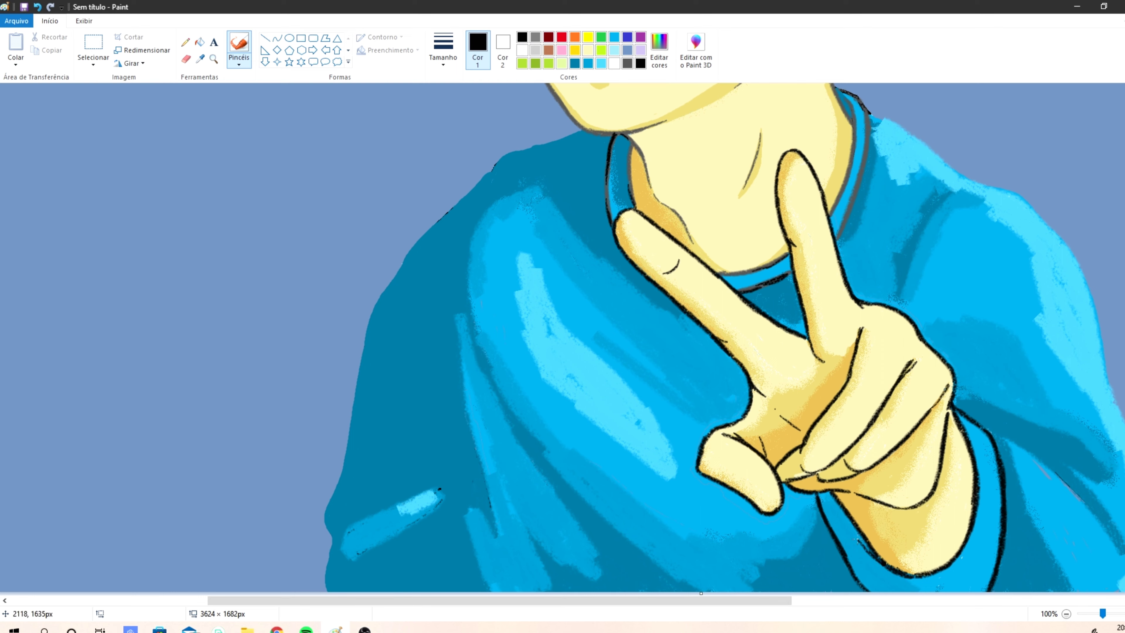
Step: Draw near-black fold lines on the sleeve of the raised arm, beside the wrist and along the outer edge
left_click_drag(709, 601, 744, 600)
mouse_move(923, 434)
left_mouse_down()
mouse_move(993, 574)
mouse_move(1057, 565)
left_mouse_up()
left_click_drag(973, 459, 1050, 537)
mouse_move(1005, 469)
left_mouse_down()
mouse_move(1034, 480)
mouse_move(999, 436)
left_mouse_up()
mouse_move(1008, 443)
left_mouse_down()
mouse_move(913, 401)
mouse_move(1027, 430)
left_mouse_up()
left_click_drag(1005, 333, 1042, 394)
left_click_drag(1019, 358, 1055, 431)
Step: Draw near-black fold lines at the raised arm's shoulder and down the shirt front, and darken the collar edge
left_click_drag(888, 189, 834, 301)
mouse_move(772, 240)
left_mouse_down()
mouse_move(798, 111)
mouse_move(773, 92)
left_mouse_up()
left_click_drag(477, 187, 571, 297)
left_click_drag(469, 260, 610, 483)
left_click_drag(410, 351, 457, 426)
mouse_move(467, 444)
left_mouse_down()
mouse_move(553, 535)
mouse_move(633, 590)
left_mouse_up()
left_click_drag(438, 489, 496, 569)
left_click_drag(456, 526, 491, 591)
Step: Draw fold and seam lines along the lowered arm's sleeve and outline the small highlighted fold near its lower edge
left_click_drag(396, 277, 387, 398)
left_click_drag(406, 234, 397, 332)
left_click_drag(463, 151, 451, 202)
left_click_drag(448, 188, 419, 218)
left_click_drag(400, 415, 428, 534)
mouse_move(417, 476)
left_mouse_down()
mouse_move(425, 590)
mouse_move(277, 538)
left_mouse_up()
left_click_drag(383, 483, 282, 529)
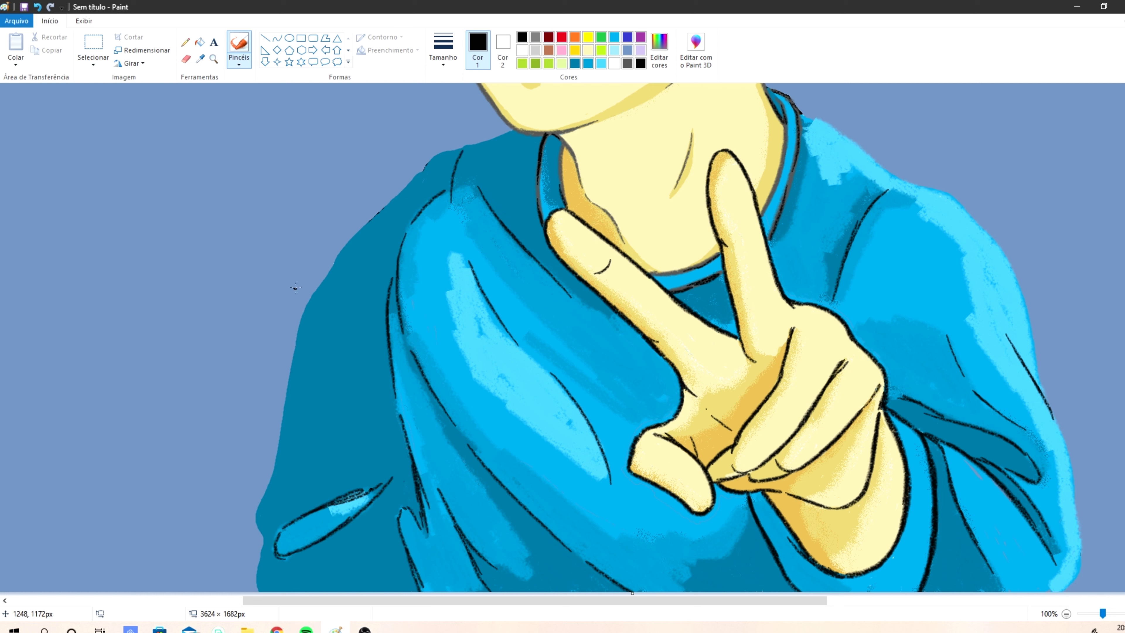
left_click_drag(430, 159, 388, 220)
left_click_drag(326, 355, 272, 486)
Step: Choose a thicker brush and trace the shirt's outer silhouette along both shoulders and sleeves in near-black
left_click(443, 49)
left_click(398, 92)
mouse_move(765, 86)
left_mouse_down()
mouse_move(993, 241)
mouse_move(1059, 421)
mouse_move(1081, 591)
left_mouse_up()
mouse_move(426, 163)
left_mouse_down()
mouse_move(333, 266)
mouse_move(281, 394)
mouse_move(254, 516)
mouse_move(261, 590)
left_mouse_up()
Step: Trace the outer contour of the cheek, jaw and far ear and the adjoining hair spikes with the thick near-black brush
scroll(263, 593, "up", 3)
scroll(470, 367, "up", 2)
left_click_drag(439, 251, 489, 361)
left_click_drag(426, 219, 437, 249)
mouse_move(401, 148)
left_mouse_down()
mouse_move(426, 219)
mouse_move(387, 171)
left_mouse_up()
left_click_drag(378, 150, 386, 170)
left_click_drag(379, 113, 381, 175)
Step: Trace the hair's outer silhouette with the thick near-black brush, covering the nape tufts, side spikes and crown
scroll(786, 296, "up", 4)
scroll(653, 340, "up", 1)
mouse_move(807, 411)
left_mouse_down()
mouse_move(799, 463)
mouse_move(826, 447)
left_mouse_up()
mouse_move(810, 413)
left_mouse_down()
mouse_move(830, 422)
mouse_move(853, 412)
left_mouse_up()
mouse_move(833, 365)
left_mouse_down()
mouse_move(835, 391)
mouse_move(847, 388)
mouse_move(852, 351)
mouse_move(874, 347)
left_mouse_up()
mouse_move(848, 295)
left_mouse_down()
mouse_move(859, 333)
mouse_move(877, 276)
mouse_move(869, 198)
left_mouse_up()
mouse_move(380, 288)
left_mouse_down()
mouse_move(354, 241)
mouse_move(389, 236)
mouse_move(387, 194)
mouse_move(368, 196)
left_mouse_up()
mouse_move(390, 134)
left_mouse_down()
mouse_move(368, 212)
mouse_move(393, 206)
mouse_move(374, 153)
mouse_move(407, 194)
mouse_move(372, 113)
left_mouse_up()
scroll(369, 212, "up", 4)
mouse_move(372, 113)
left_mouse_down()
mouse_move(404, 141)
mouse_move(491, 129)
mouse_move(500, 89)
mouse_move(550, 105)
mouse_move(686, 103)
mouse_move(766, 141)
mouse_move(808, 116)
mouse_move(844, 193)
left_mouse_up()
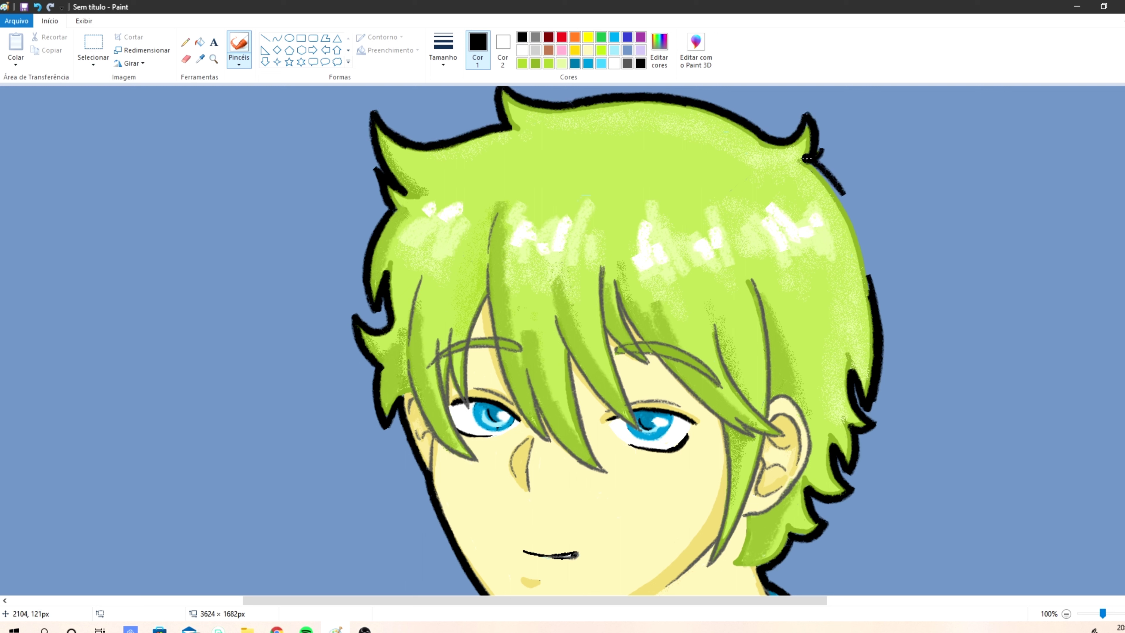
left_click_drag(807, 158, 875, 302)
Step: Choose a thinner brush and strengthen the lash lines of both eyes and the mouth line in near-black
left_click(443, 48)
left_click(407, 133)
left_click_drag(468, 436, 441, 394)
left_click_drag(635, 407, 701, 426)
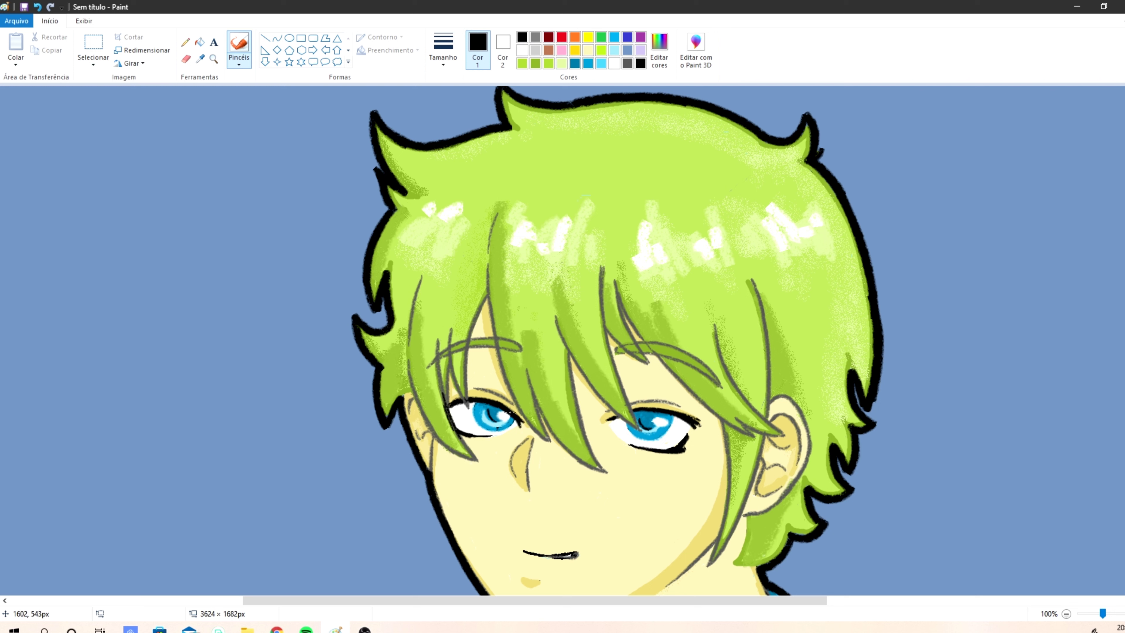
left_click_drag(545, 555, 535, 553)
Step: Widen the shadow under the mouth with the sampled skin-shadow colour and refine its edge with the sampled light skin colour
left_click(201, 59)
left_click(668, 573)
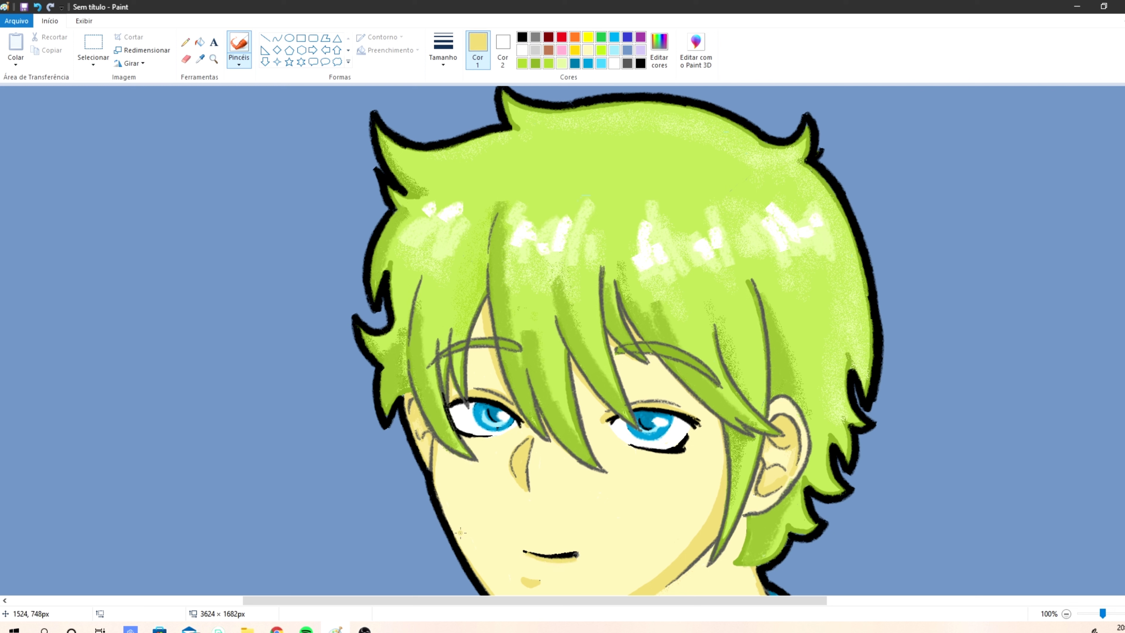
scroll(483, 543, "down", 3)
left_click(200, 60)
left_click(522, 484)
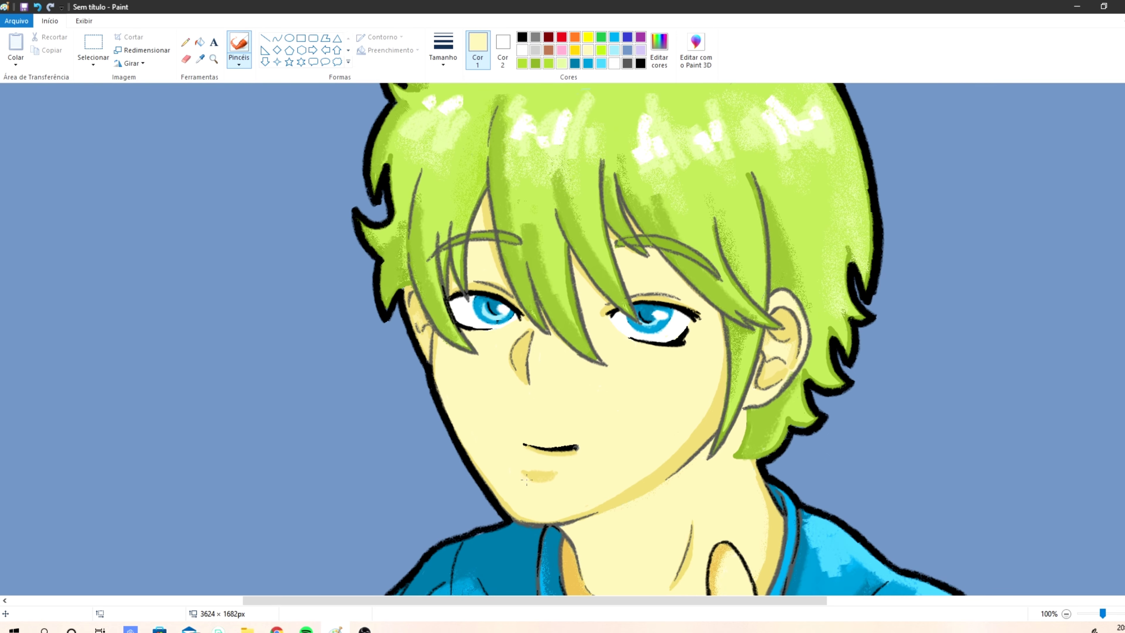
left_click(443, 49)
left_click(403, 110)
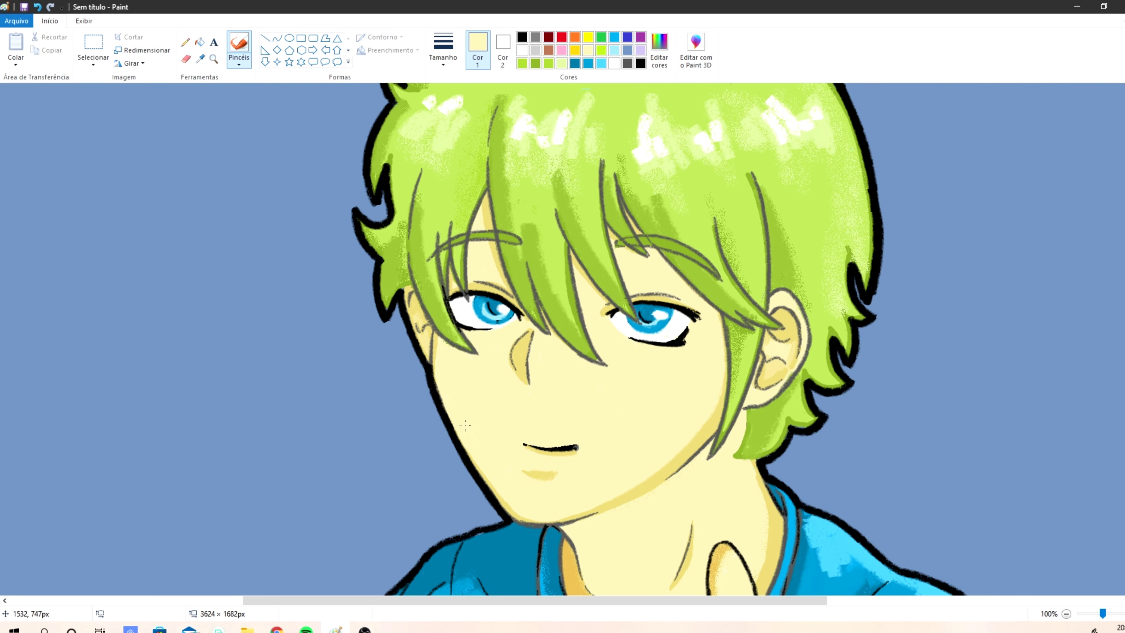
Step: Select white and a different brush, and draw a circle, square, star and triangle on the background beside the head
left_click(1066, 613)
left_click(523, 51)
left_click(239, 62)
left_click(195, 82)
mouse_move(336, 253)
left_mouse_down()
mouse_move(370, 272)
mouse_move(337, 251)
left_mouse_up()
left_click_drag(351, 166, 356, 155)
mouse_move(282, 159)
left_mouse_down()
mouse_move(290, 182)
mouse_move(274, 151)
left_mouse_up()
left_click_drag(258, 235, 265, 278)
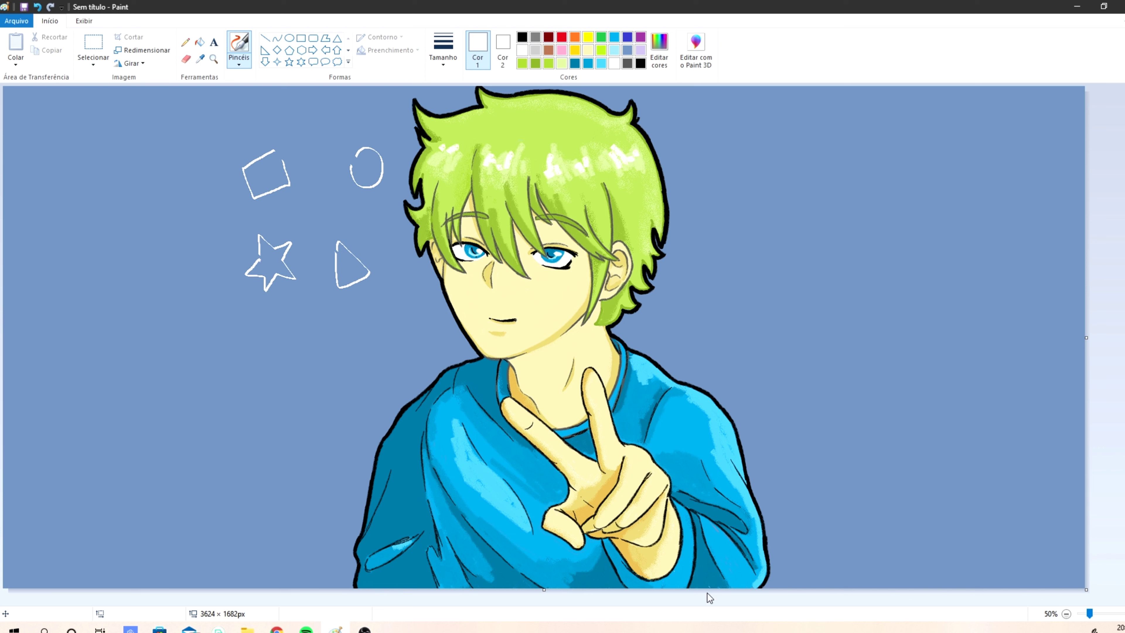
Step: Draw a white speech bubble beside the boy's face and letter "Hi!" inside it
mouse_move(704, 202)
left_mouse_down()
mouse_move(723, 150)
mouse_move(669, 286)
left_mouse_up()
left_click_drag(755, 177, 752, 213)
left_click_drag(753, 201, 780, 199)
left_click_drag(780, 180, 778, 219)
left_click_drag(799, 191, 799, 218)
left_click_drag(797, 174, 824, 217)
left_click_drag(823, 227, 827, 230)
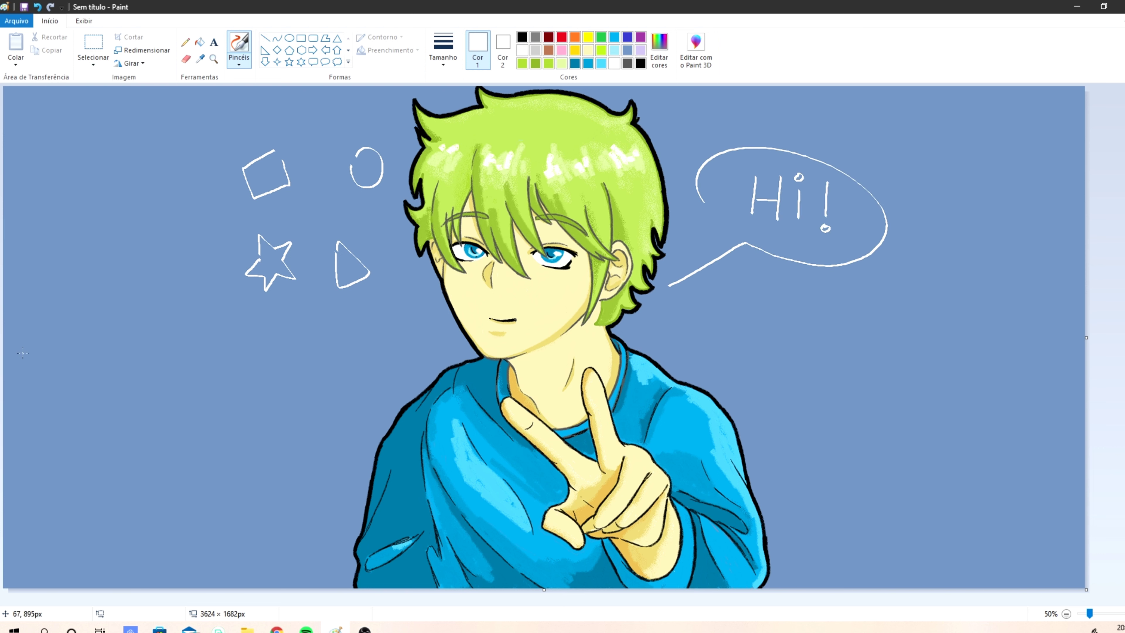
left_click(365, 630)
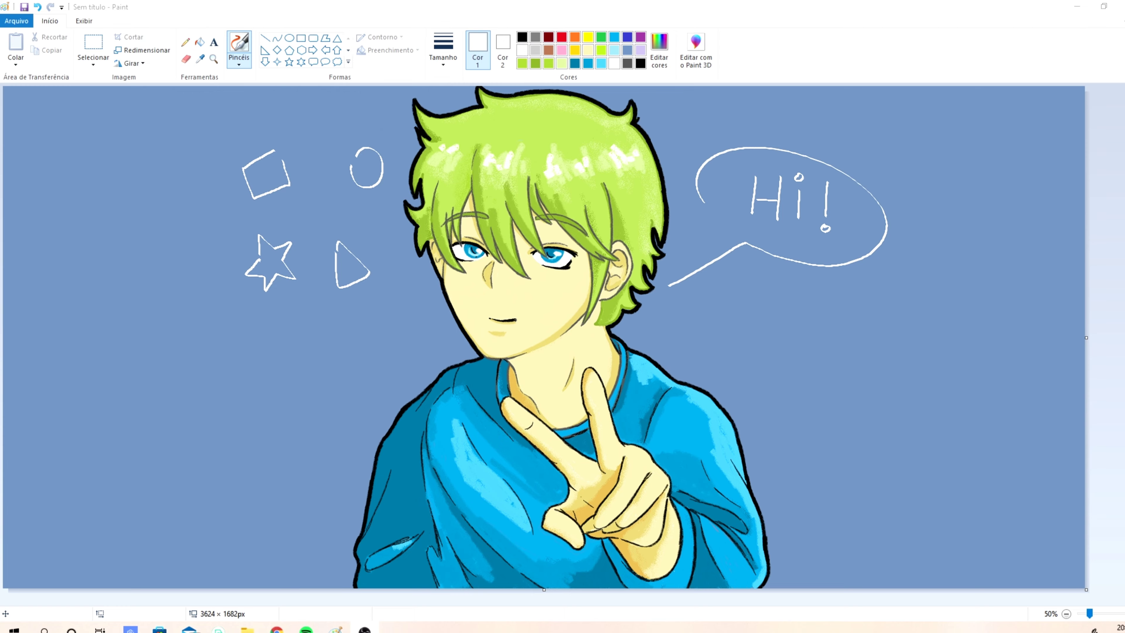